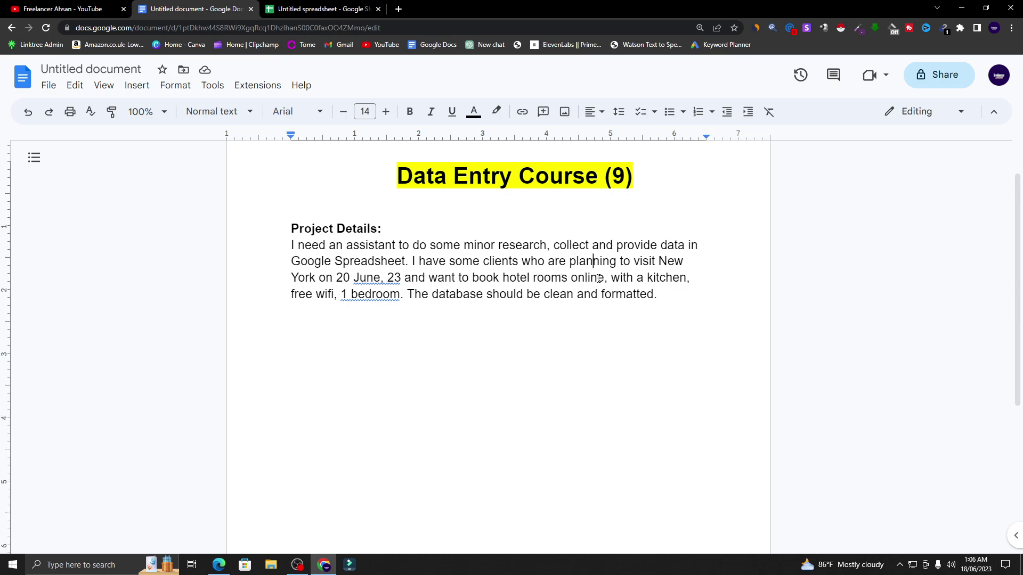
- Review the project details in the document for the hotel room requirements
drag(504, 281, 553, 280)
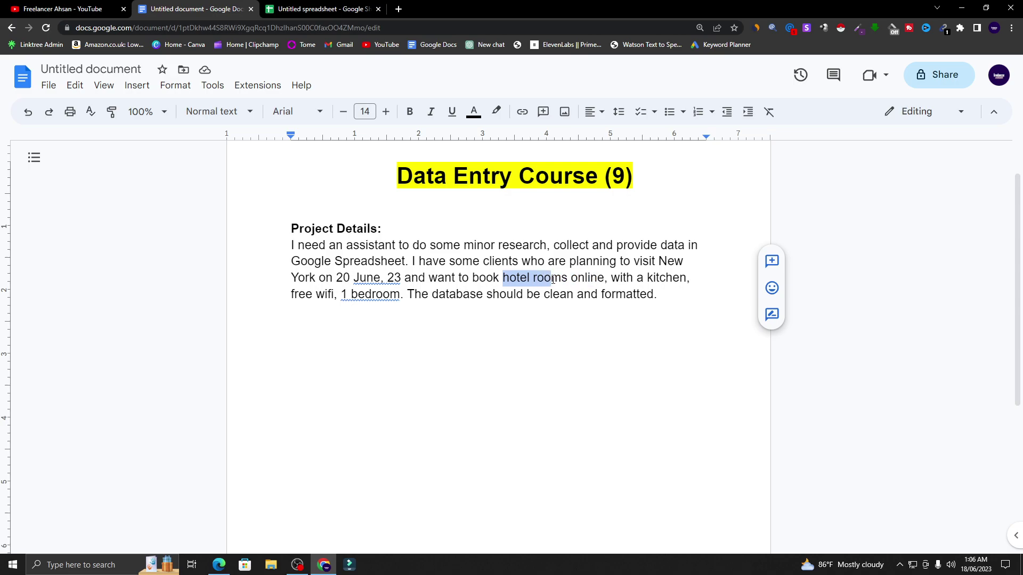
click(574, 278)
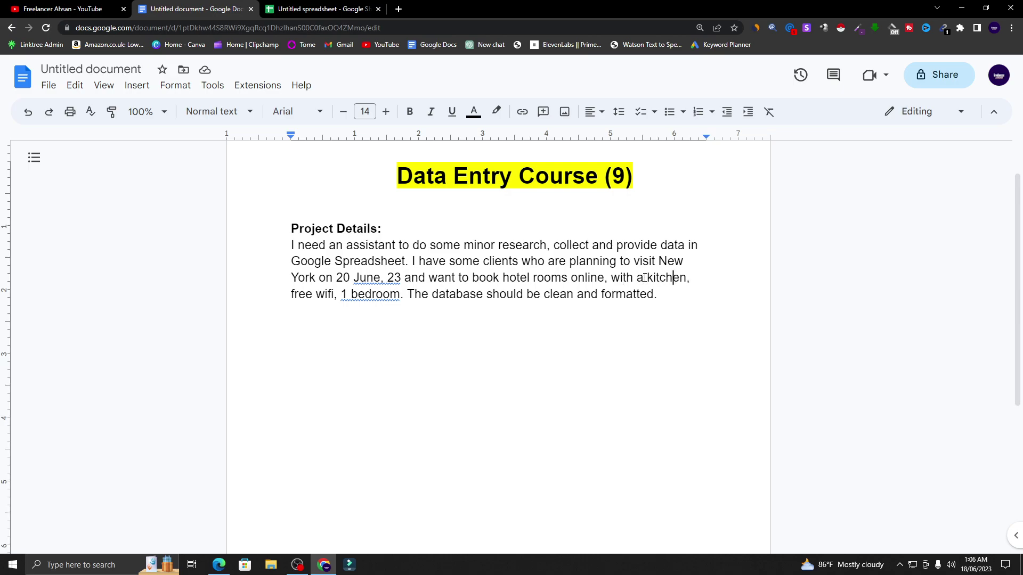
click(384, 294)
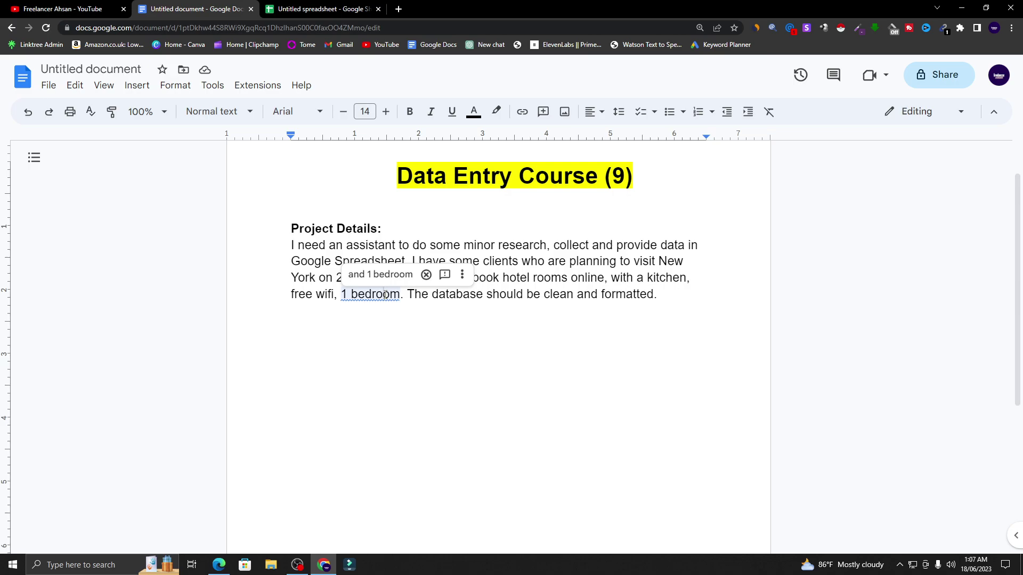
click(422, 295)
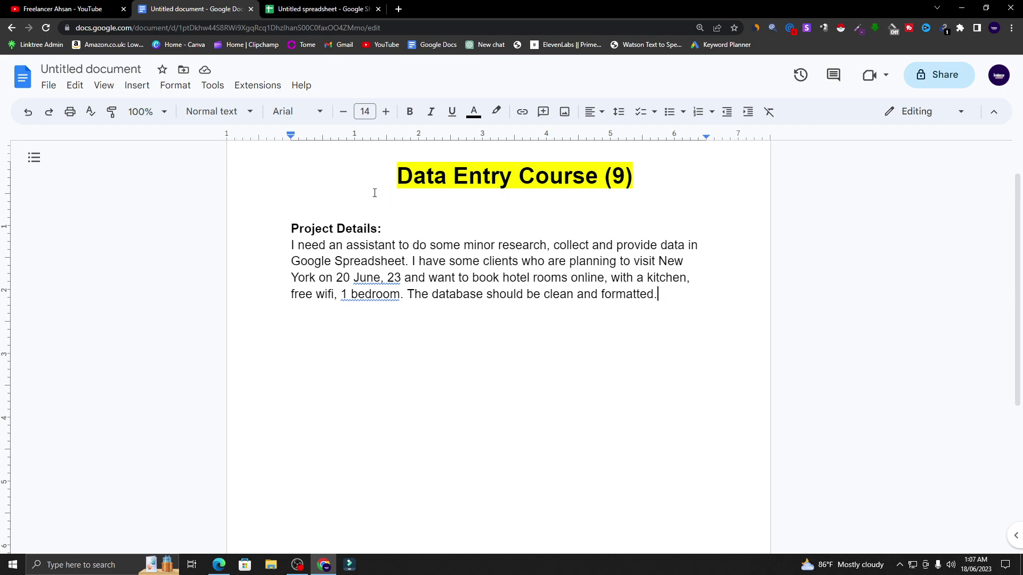
- Switch to the blank spreadsheet and rename it "New Yourk Online Hotel Booking"
click(320, 8)
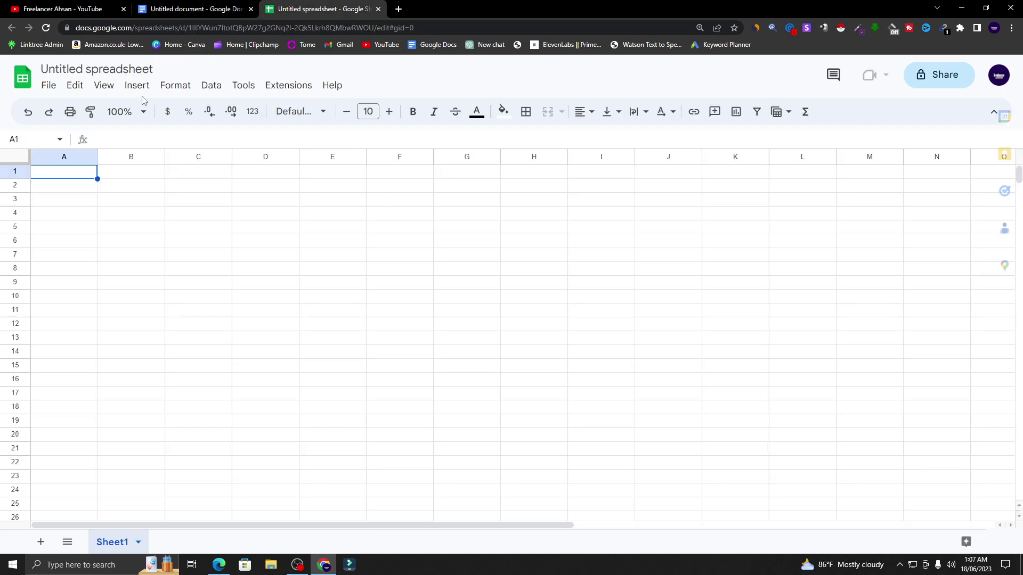
click(97, 69)
text(N)
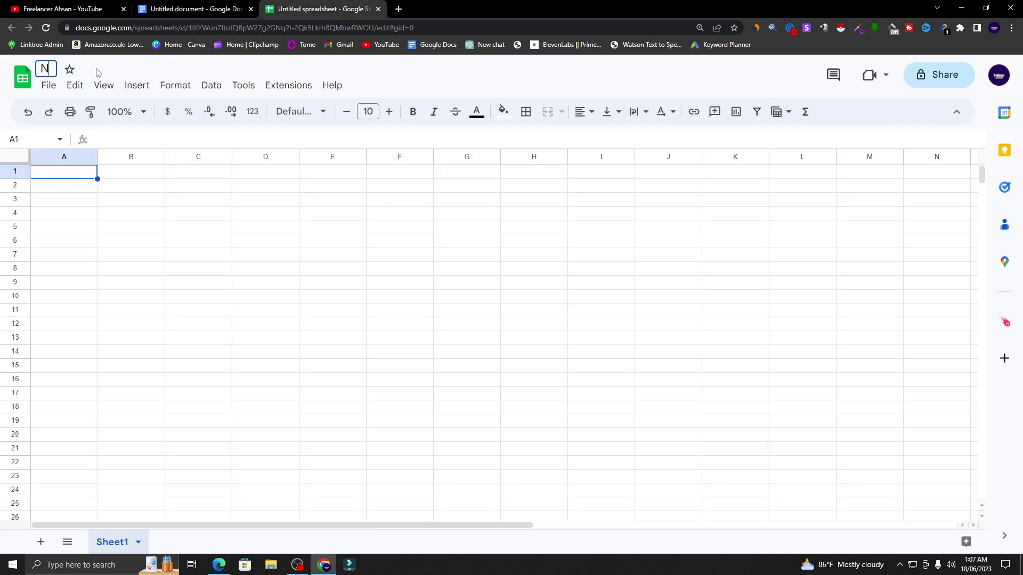
text(ew)
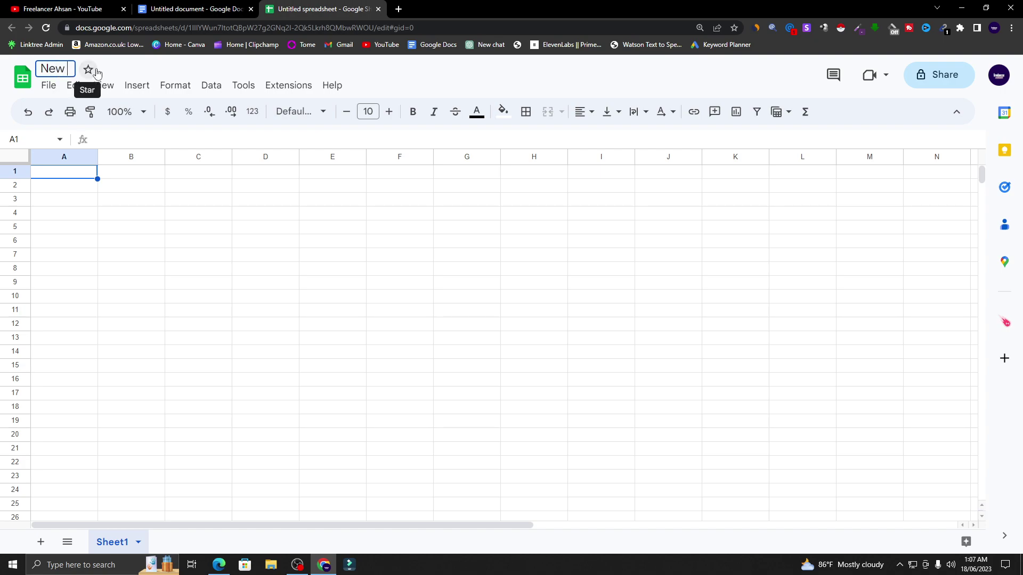
text( Yourk)
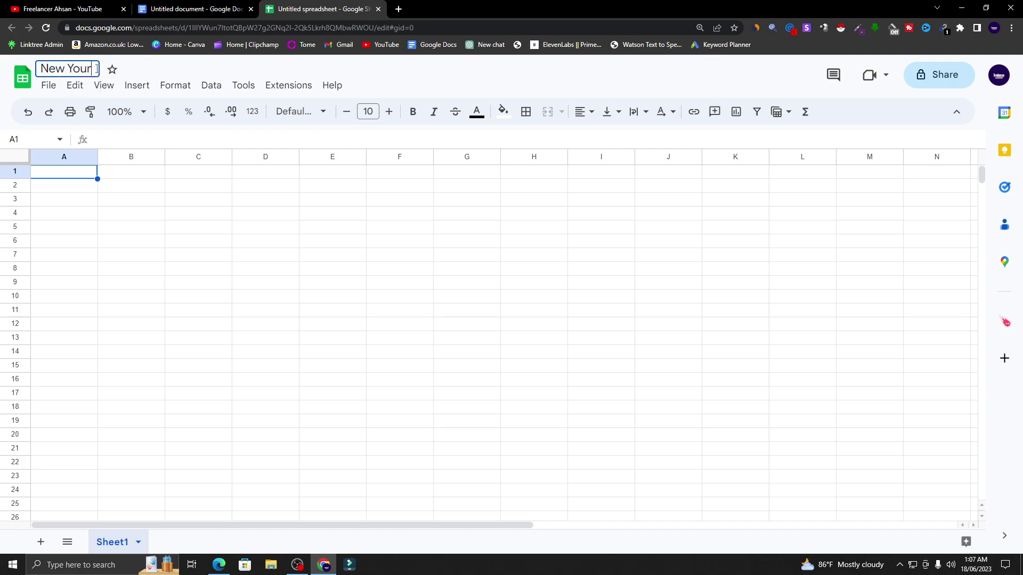
text( Online Hot)
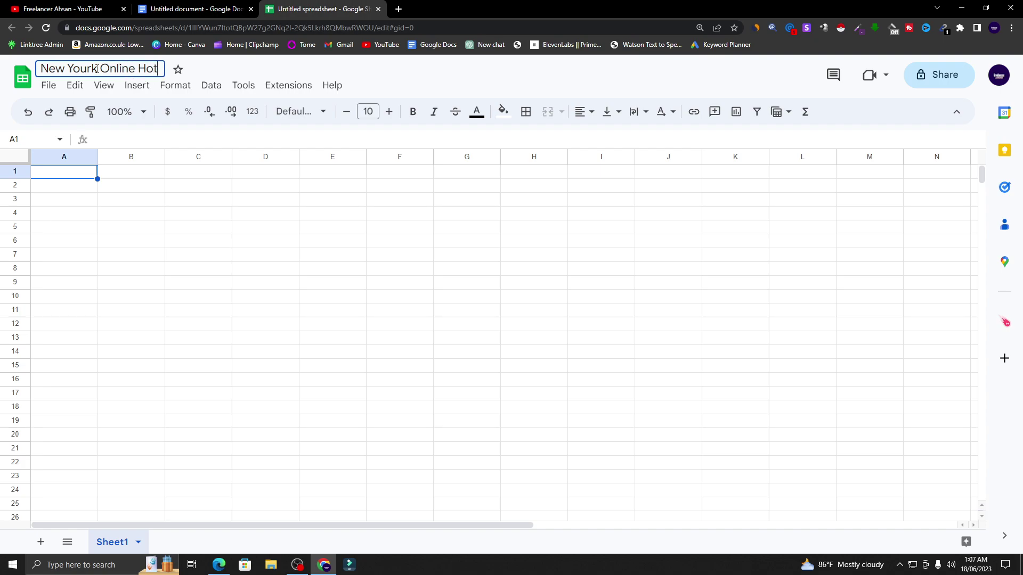
text(el Booking)
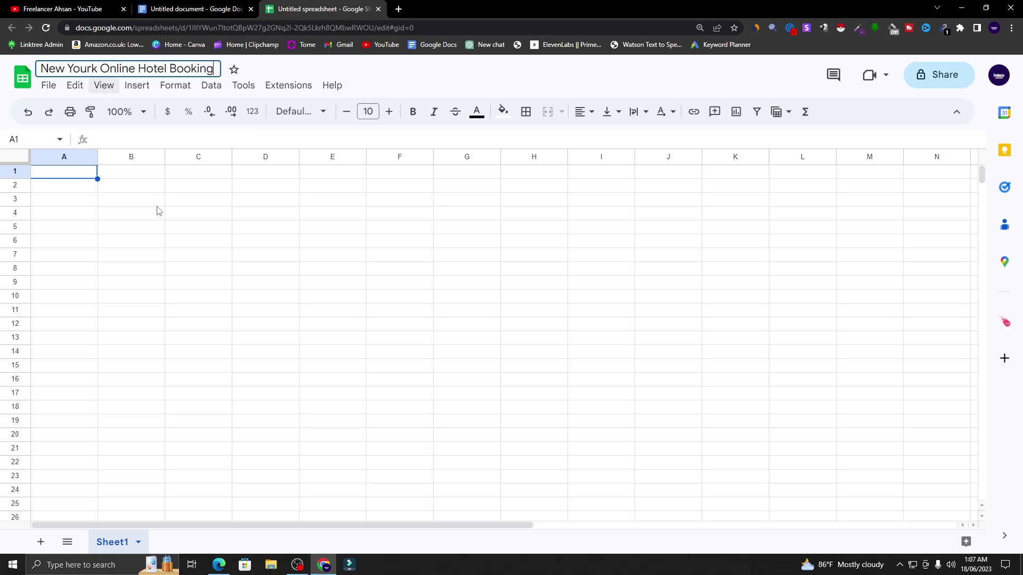
click(135, 213)
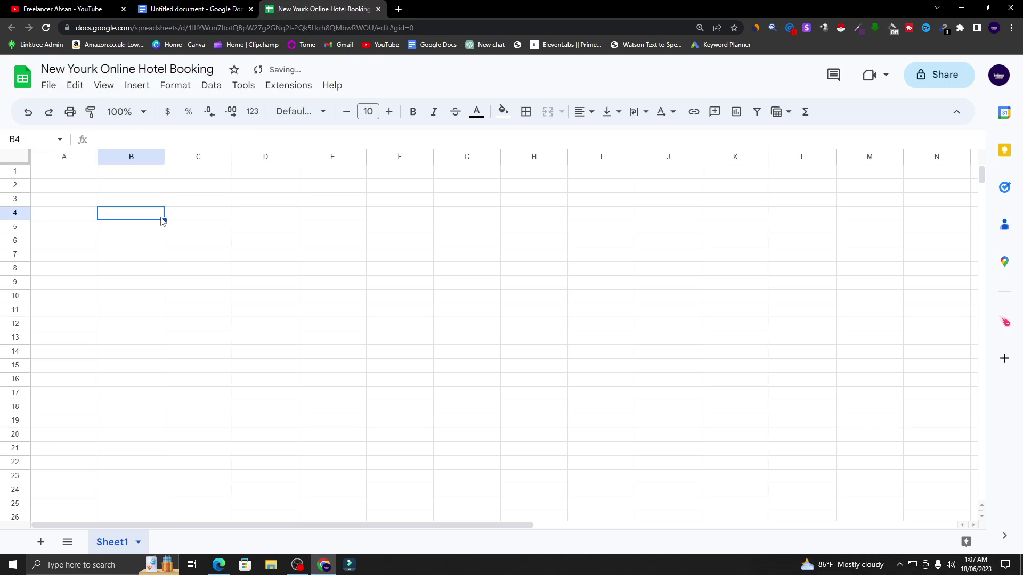
- Set the spreadsheet's zoom level to 150%
click(143, 112)
click(127, 243)
drag(105, 182, 347, 274)
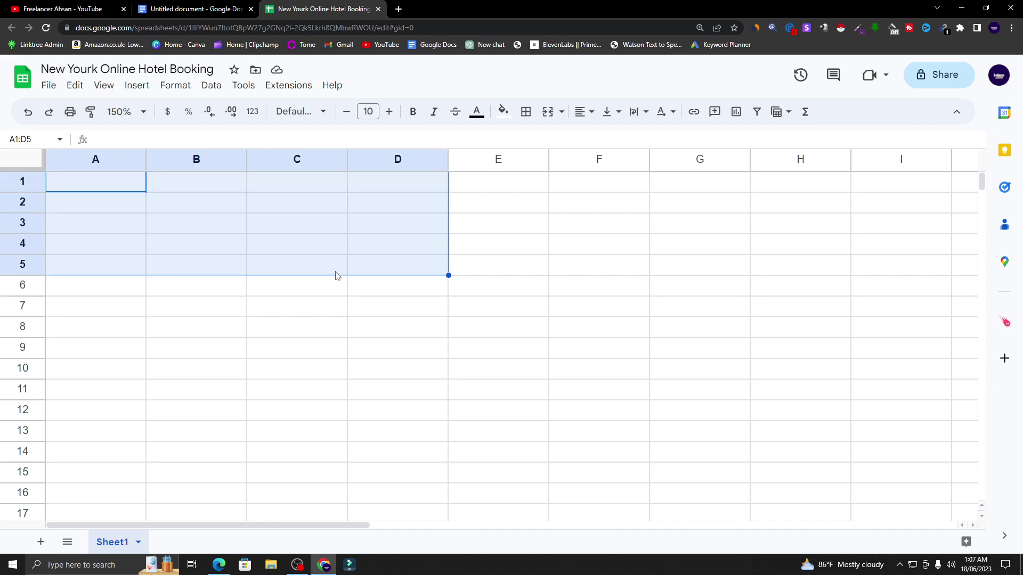
click(344, 272)
- Enter the column headers "Hotel Name" in A1 and "Website" in B1
click(108, 186)
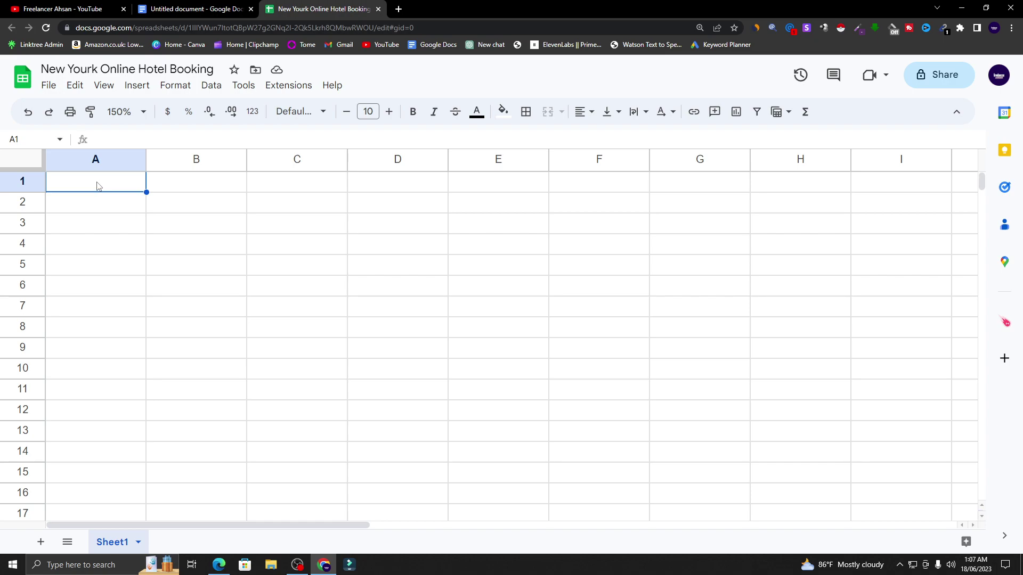
text(Hote)
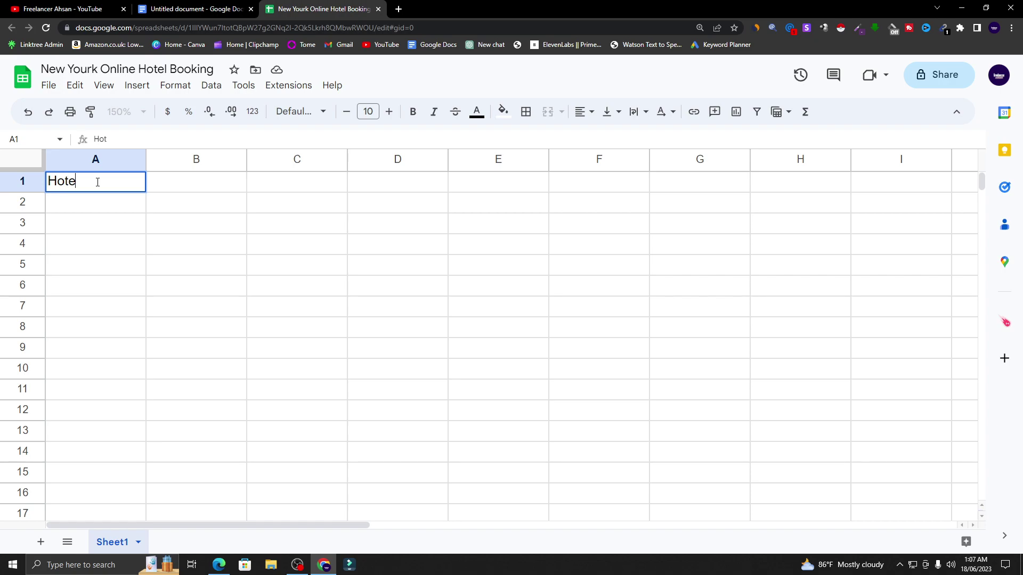
text(l Name)
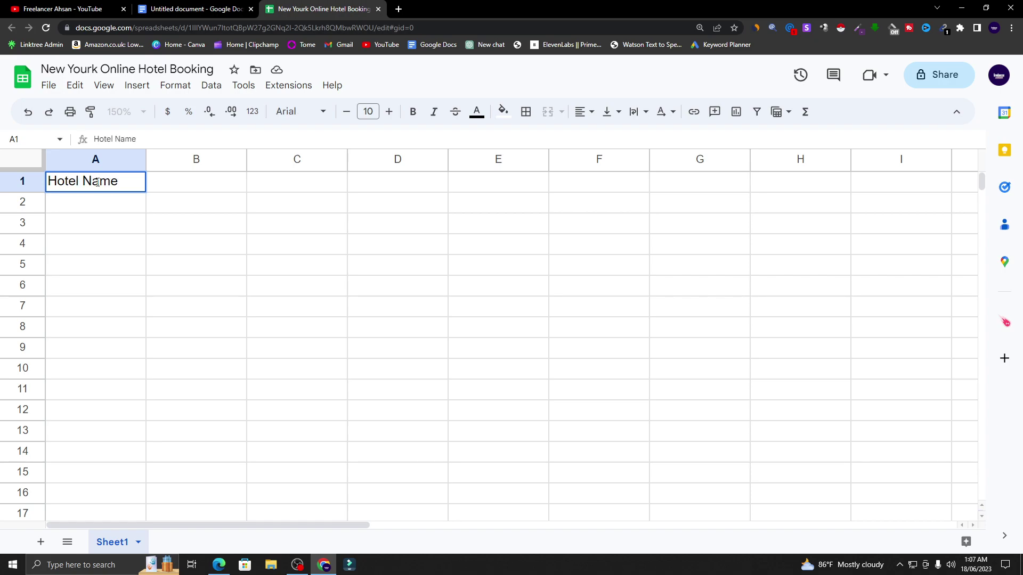
click(161, 184)
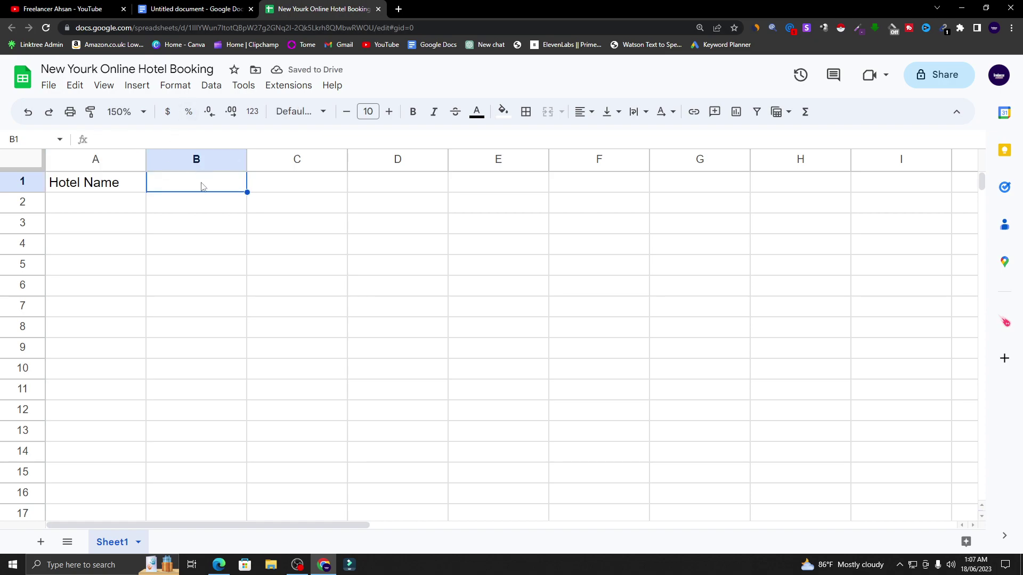
text(We)
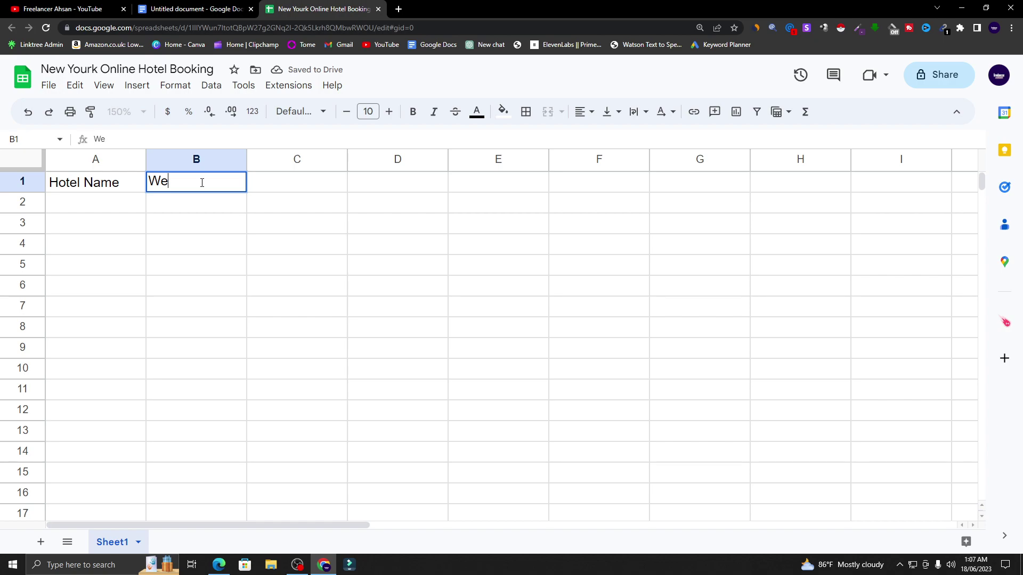
text(bsite)
click(302, 190)
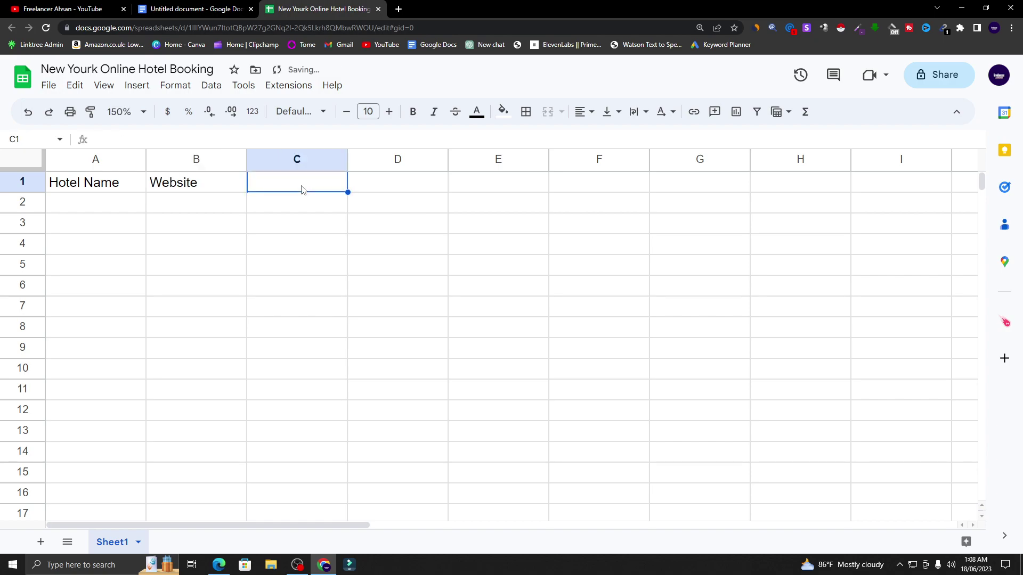
- Check the project details document for required amenities and enter the headers "Kitchen" in C1 and "Free Wifi" in D1
click(192, 9)
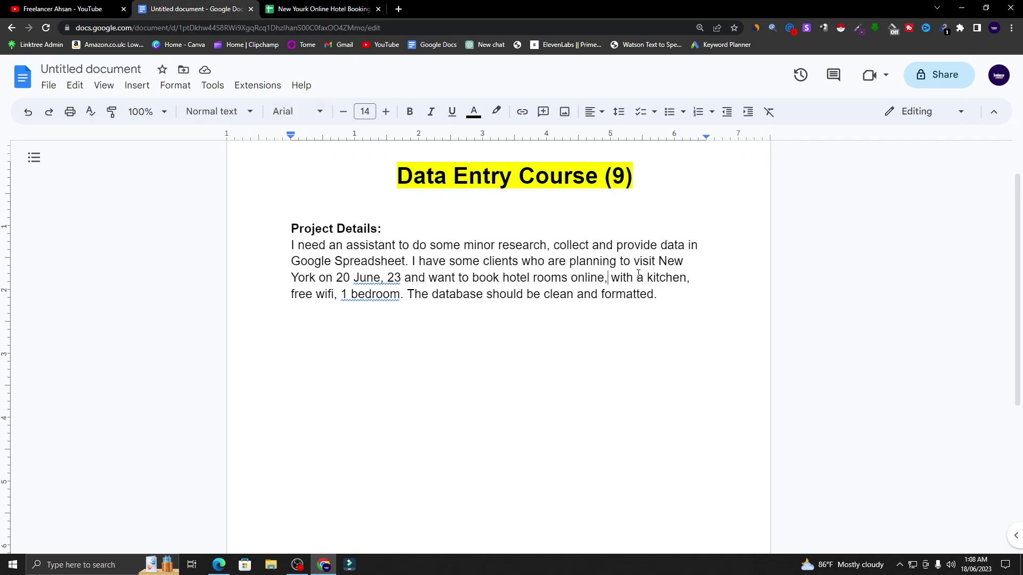
drag(617, 277, 667, 277)
click(667, 277)
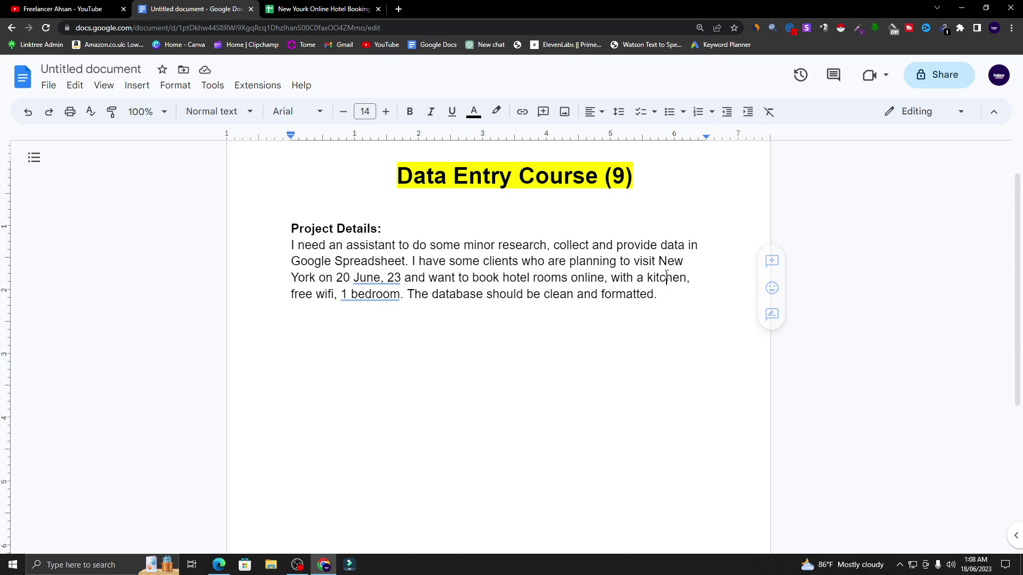
click(344, 5)
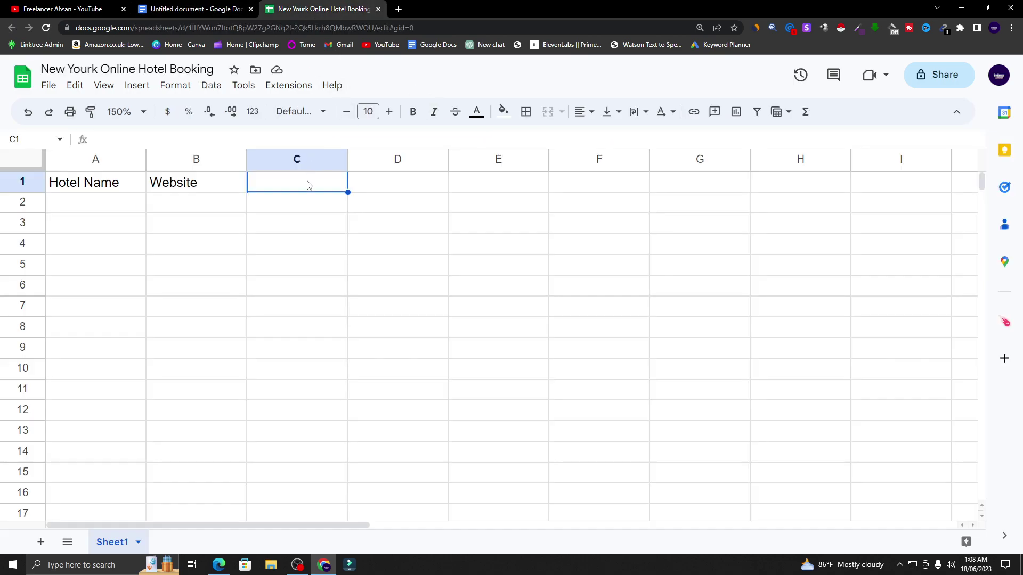
text(Kitchen)
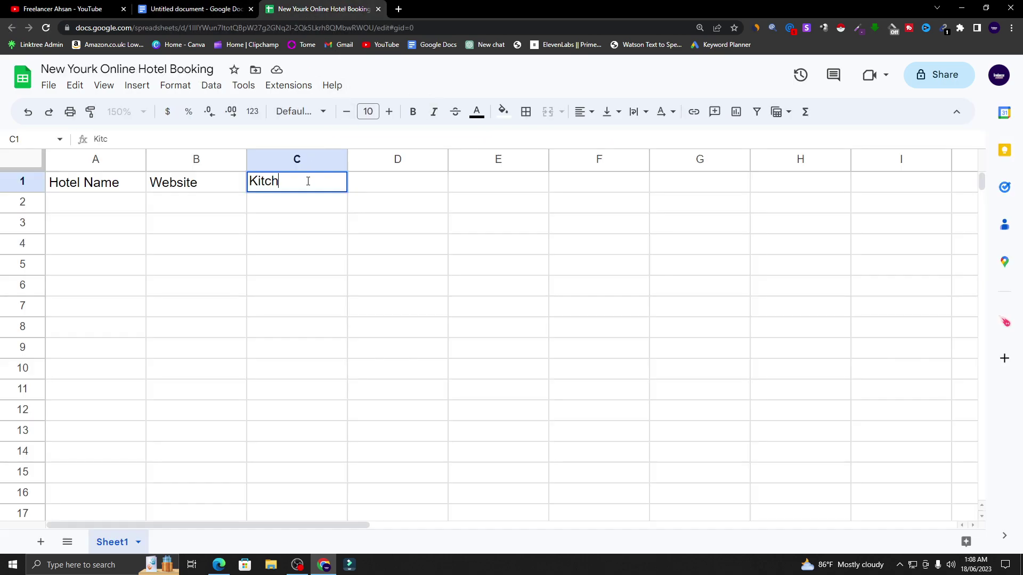
click(378, 191)
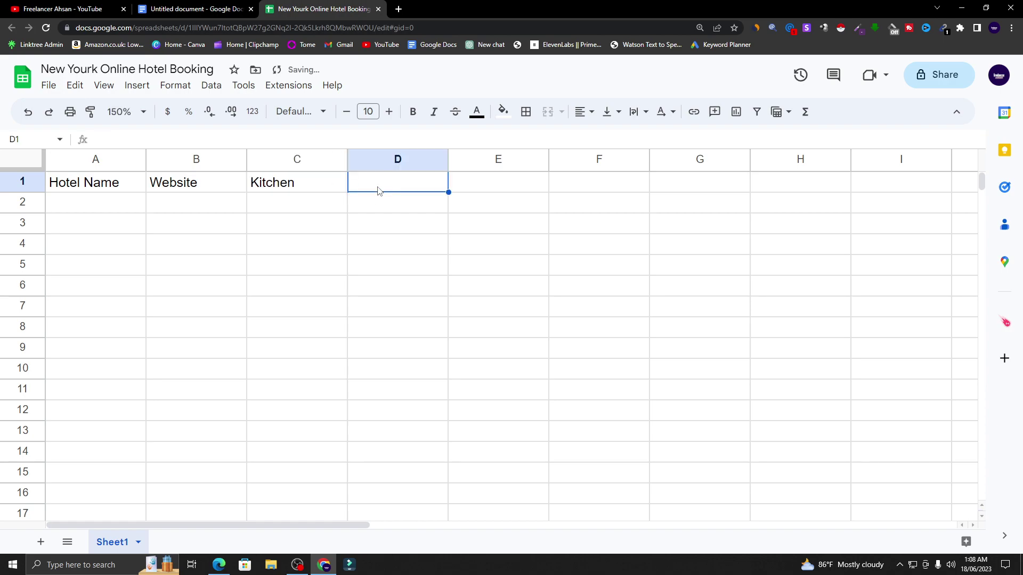
text(Fr)
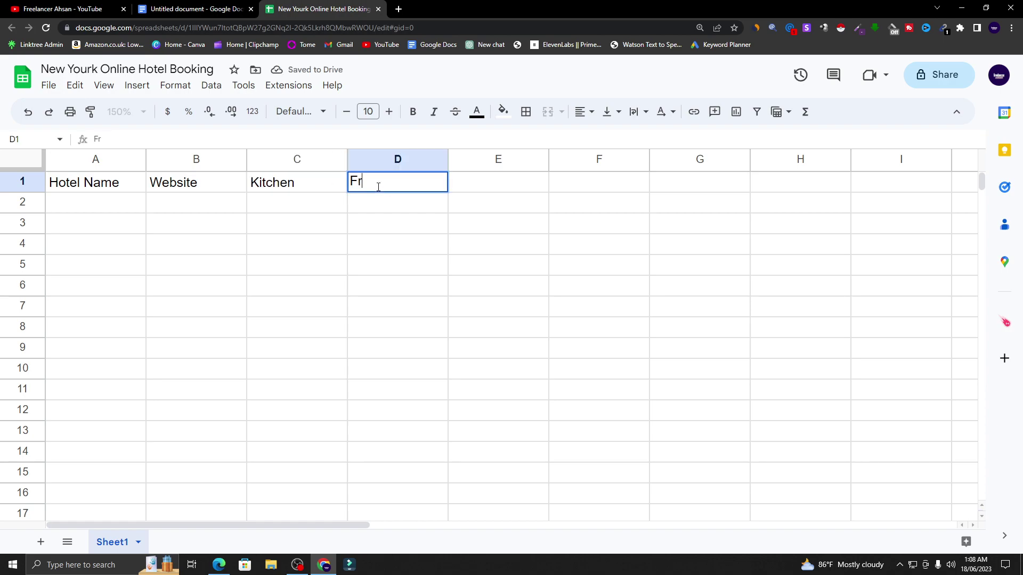
text(ee Wifi)
click(482, 182)
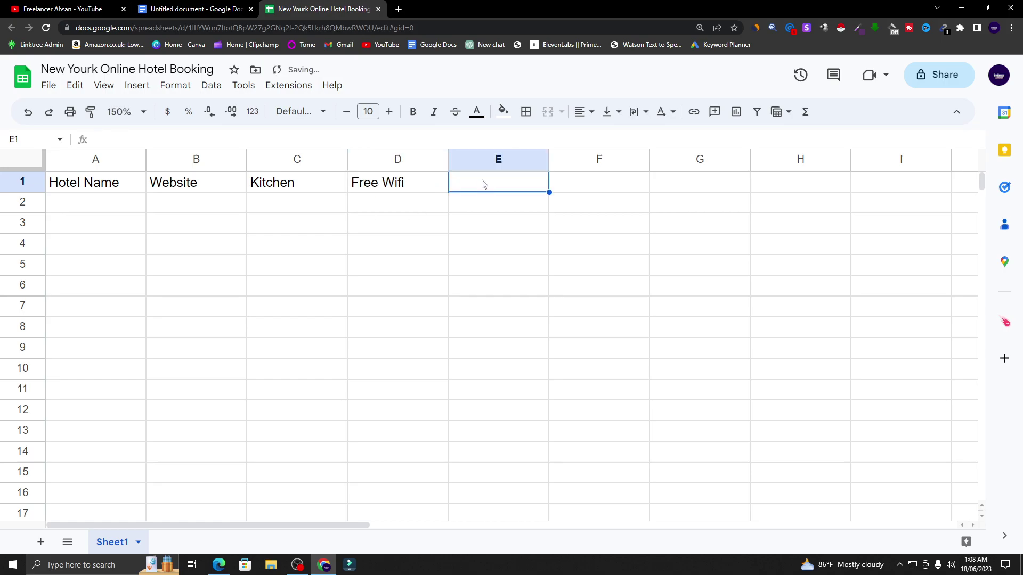
- Recheck the project details document and enter the header "One Bedroom" in E1 of the spreadsheet
click(232, 6)
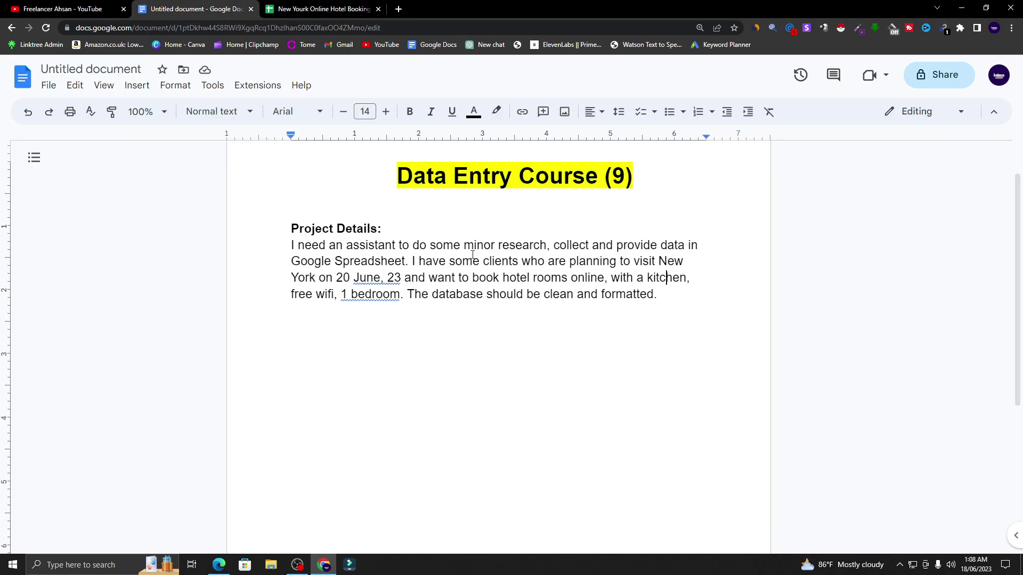
click(322, 8)
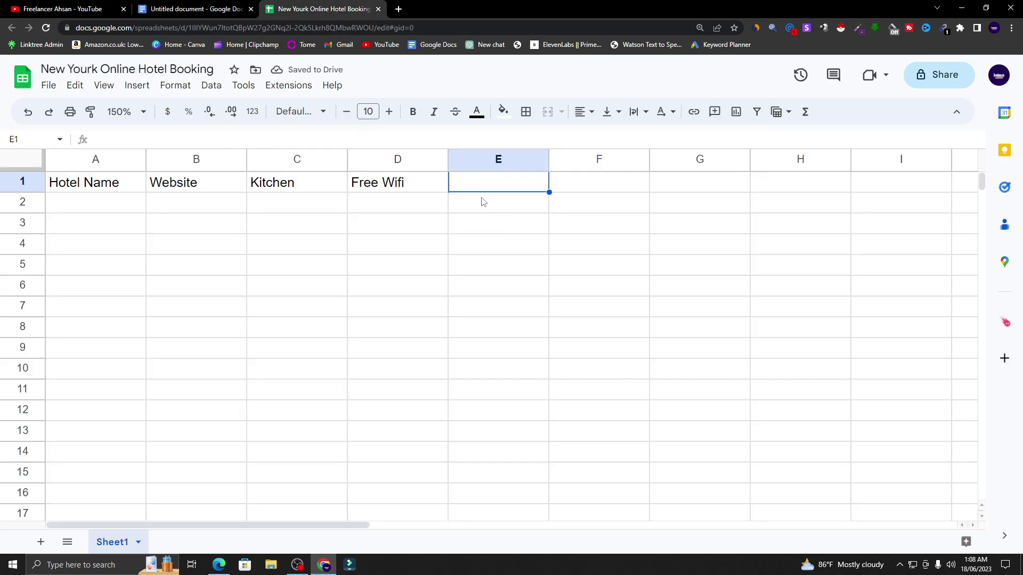
text(One Be)
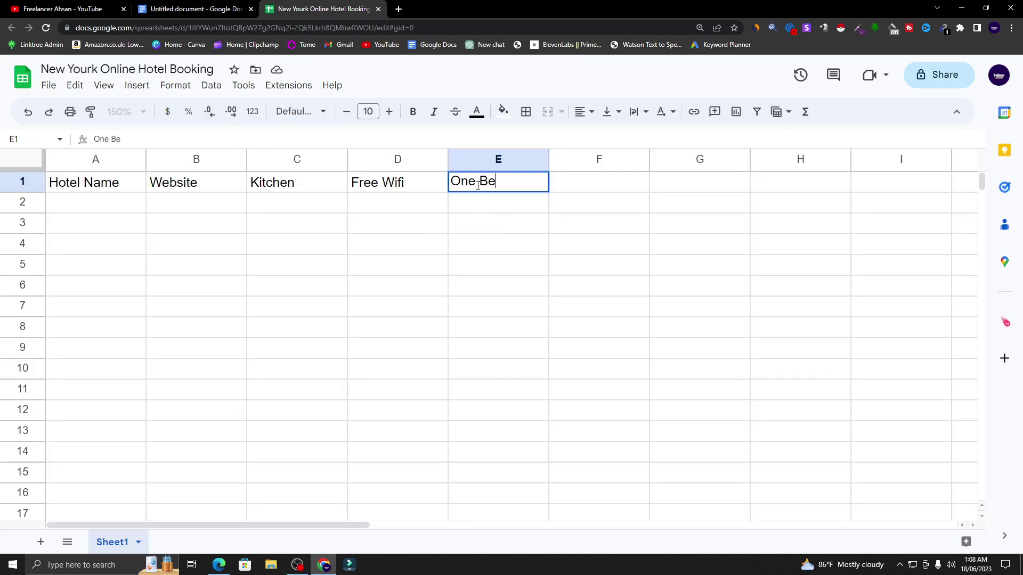
text(droom)
click(112, 225)
- Apply all borders to the header cells A1:E1
click(24, 182)
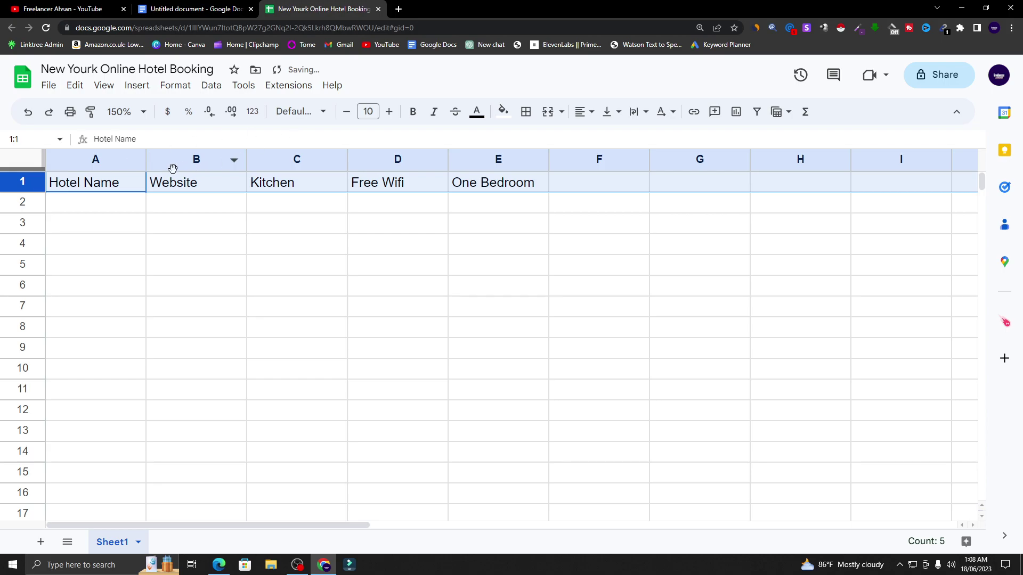
click(196, 222)
click(113, 184)
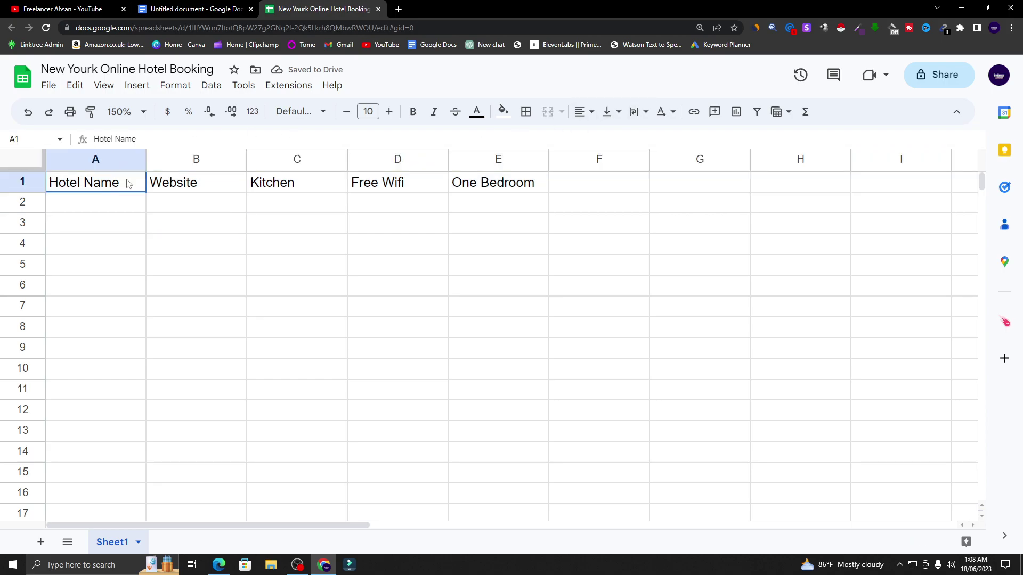
drag(114, 184, 511, 184)
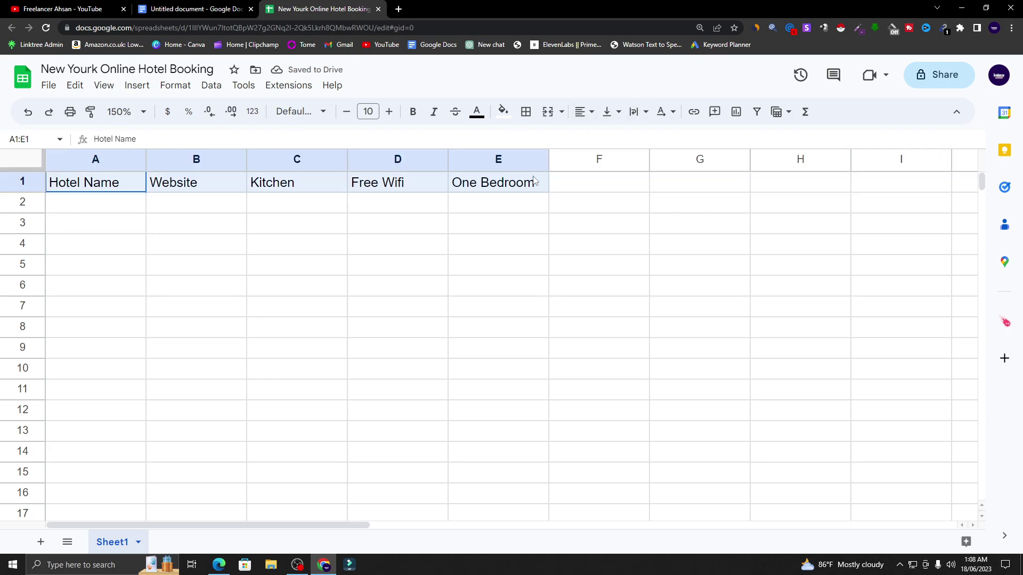
click(535, 117)
click(532, 140)
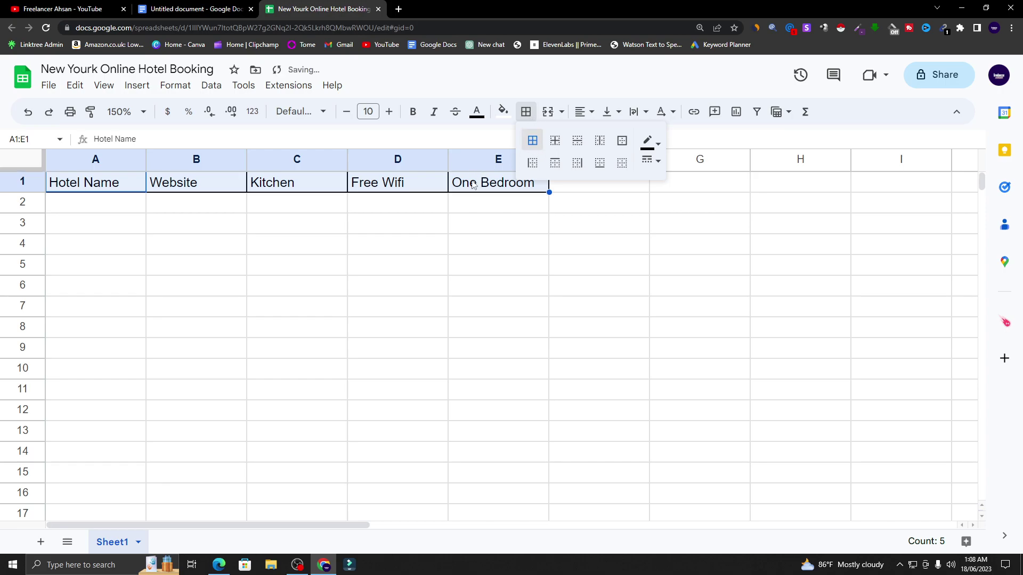
- Fill the header cells A1:E1 with yellow and make their text bold
click(503, 112)
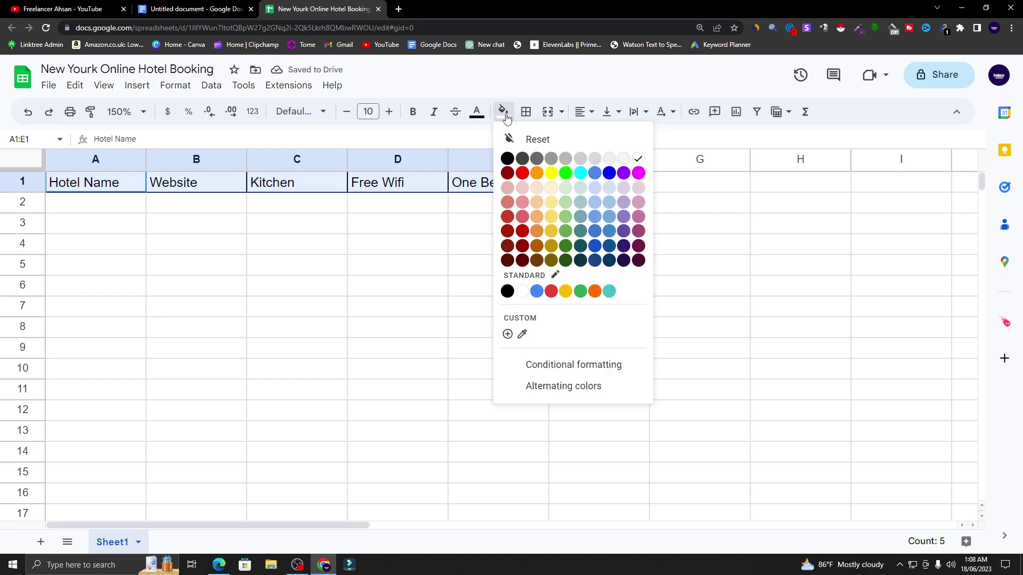
click(552, 173)
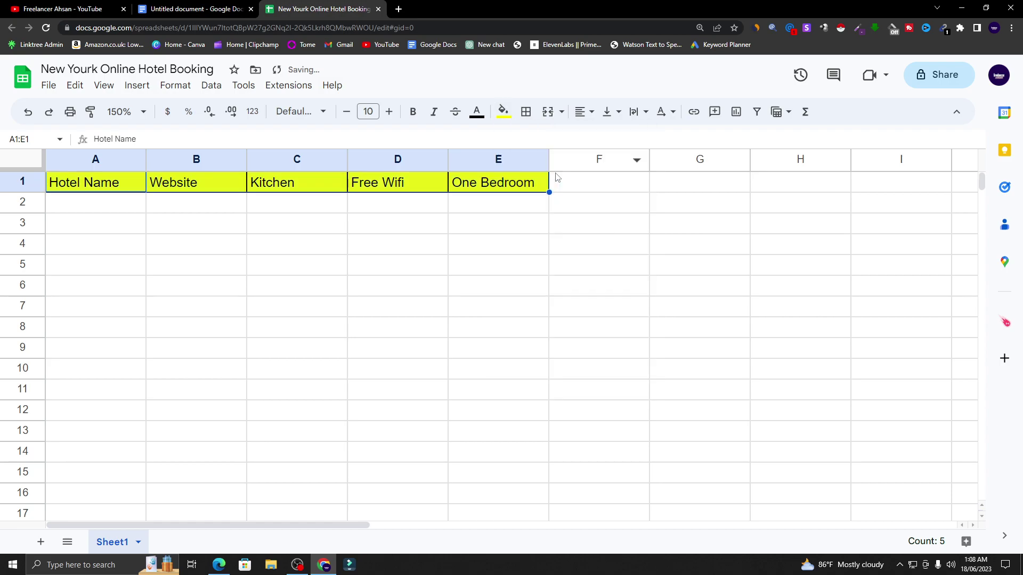
click(423, 116)
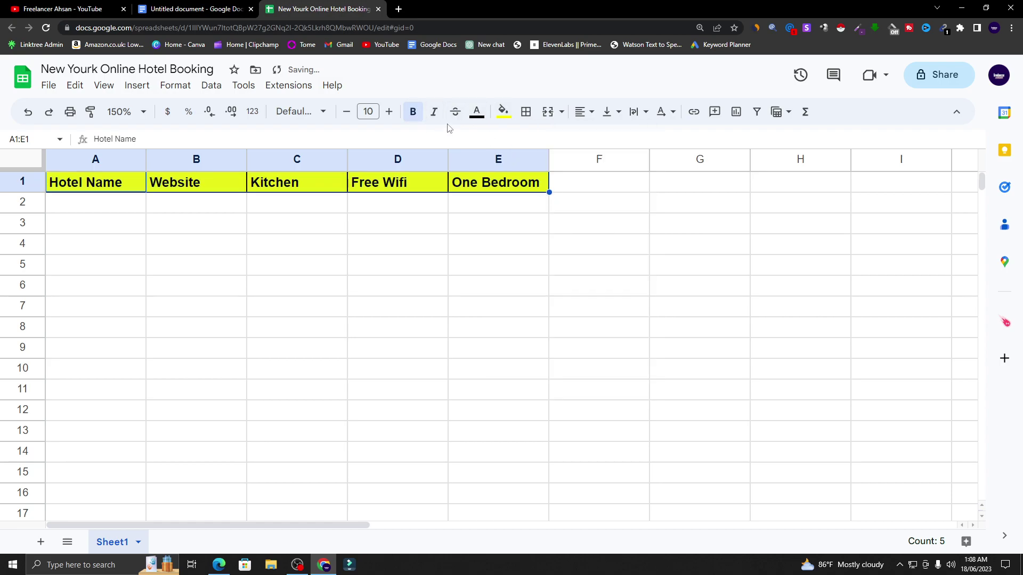
- Apply all borders to the empty cells A2:E16 below the header row
click(411, 212)
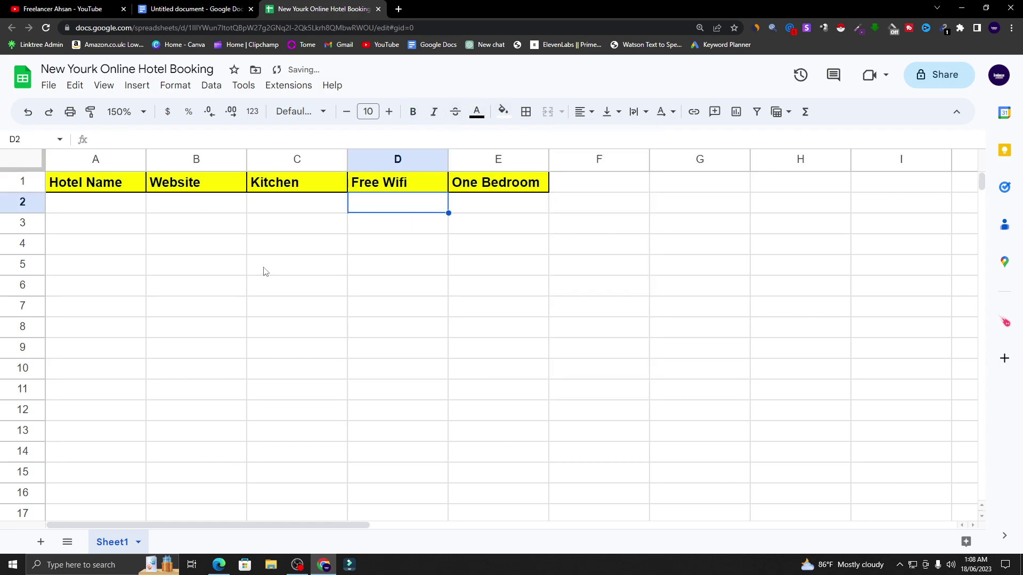
click(97, 207)
drag(98, 207, 541, 494)
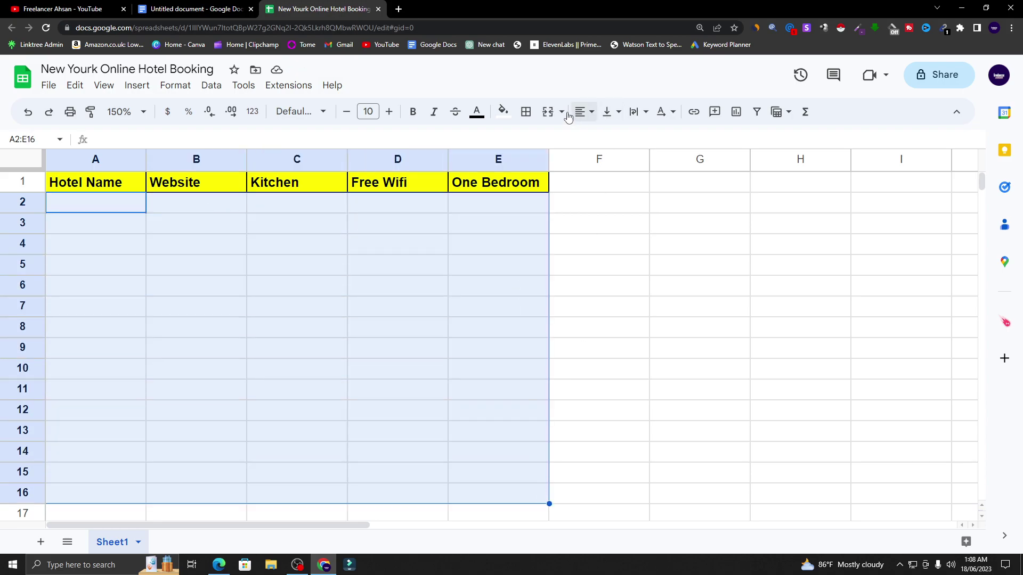
click(526, 111)
click(532, 141)
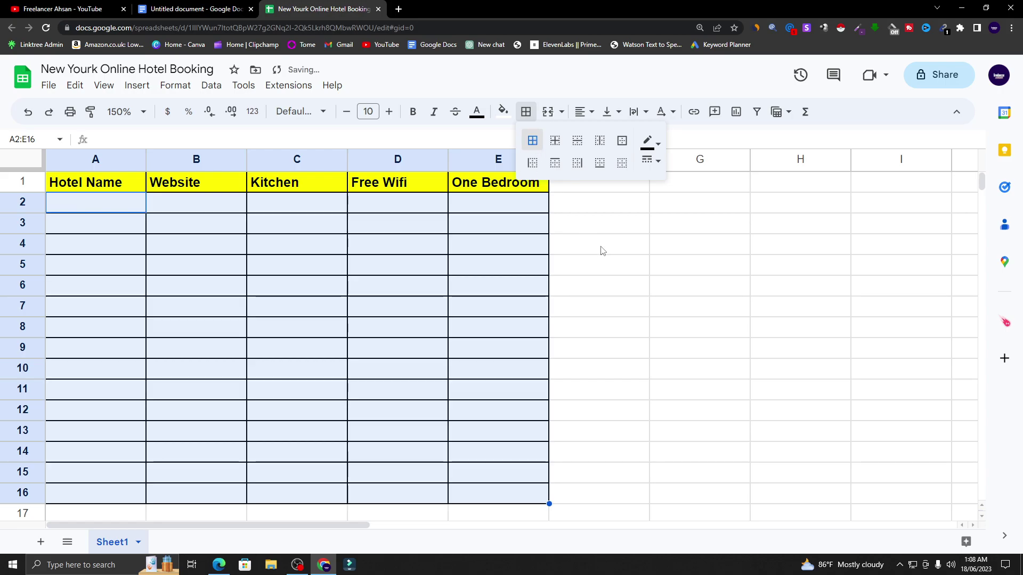
click(627, 264)
click(89, 209)
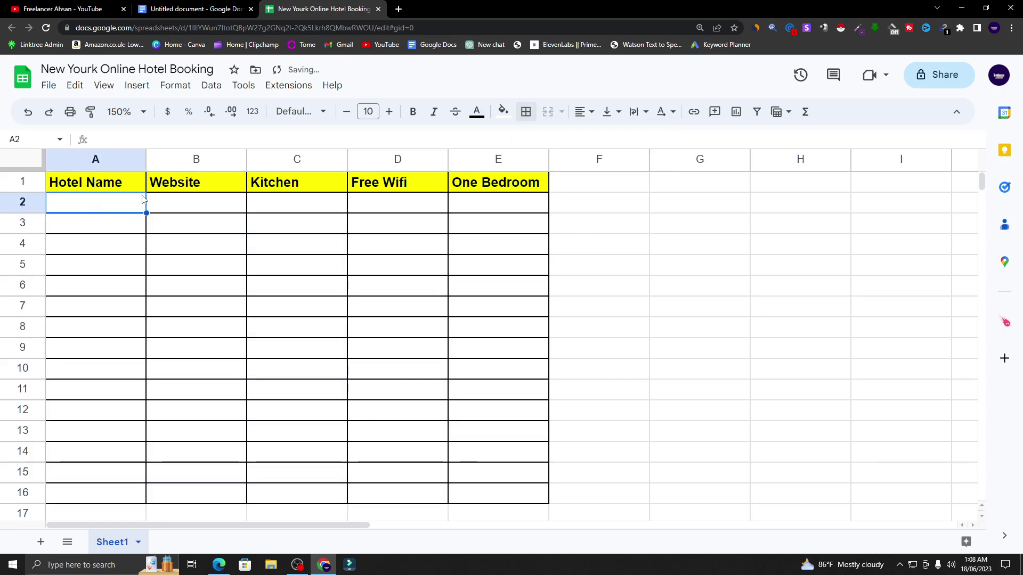
click(193, 209)
click(278, 208)
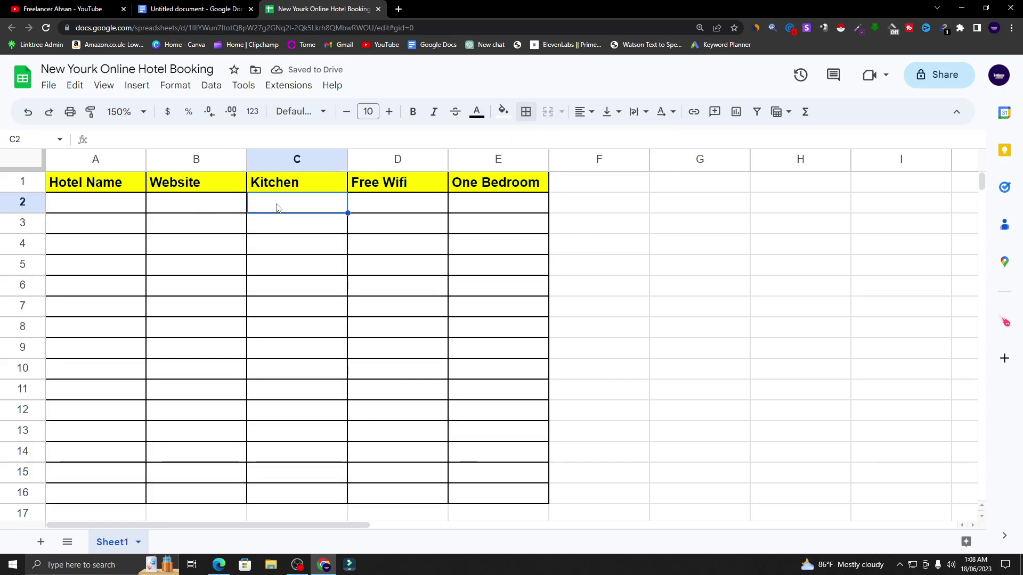
- Enter the header "Location" in cell F1, beside the One Bedroom header
click(613, 182)
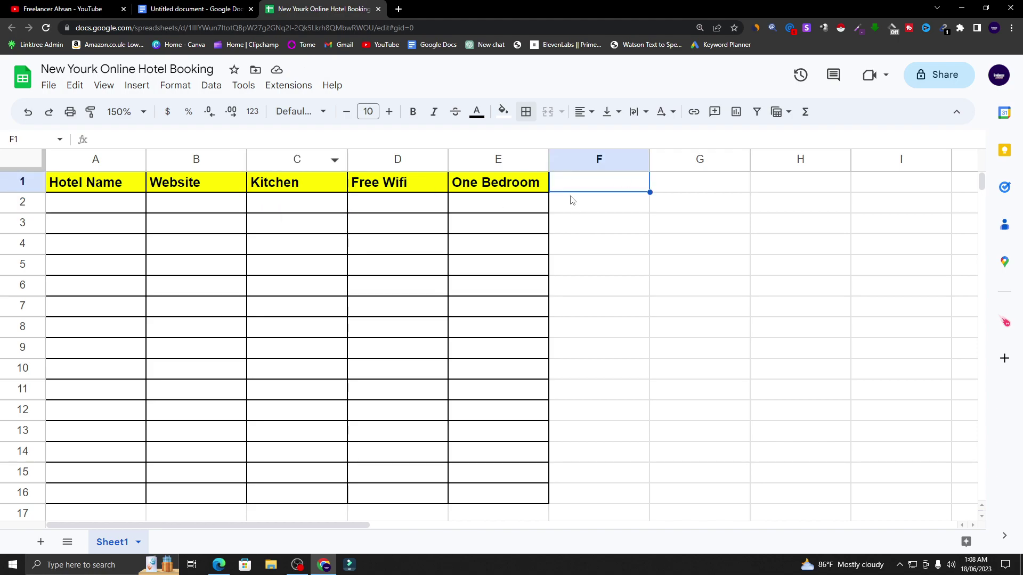
click(530, 183)
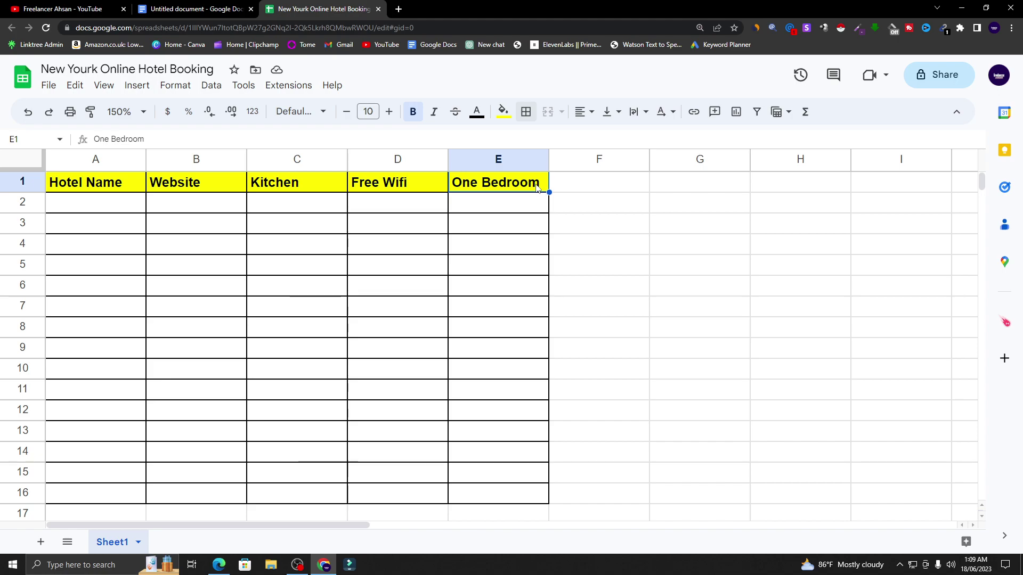
click(584, 184)
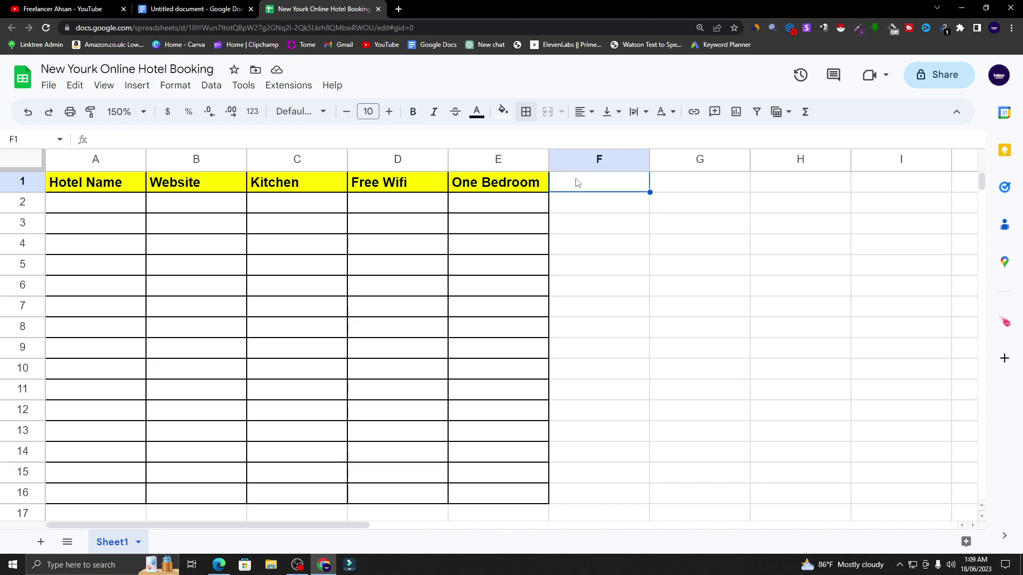
text(Loc)
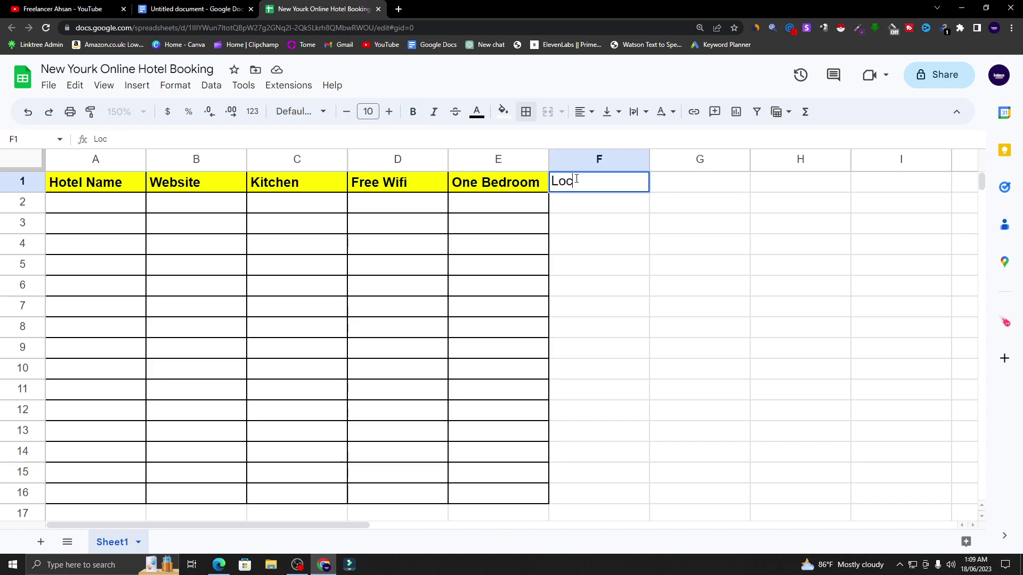
text(ation)
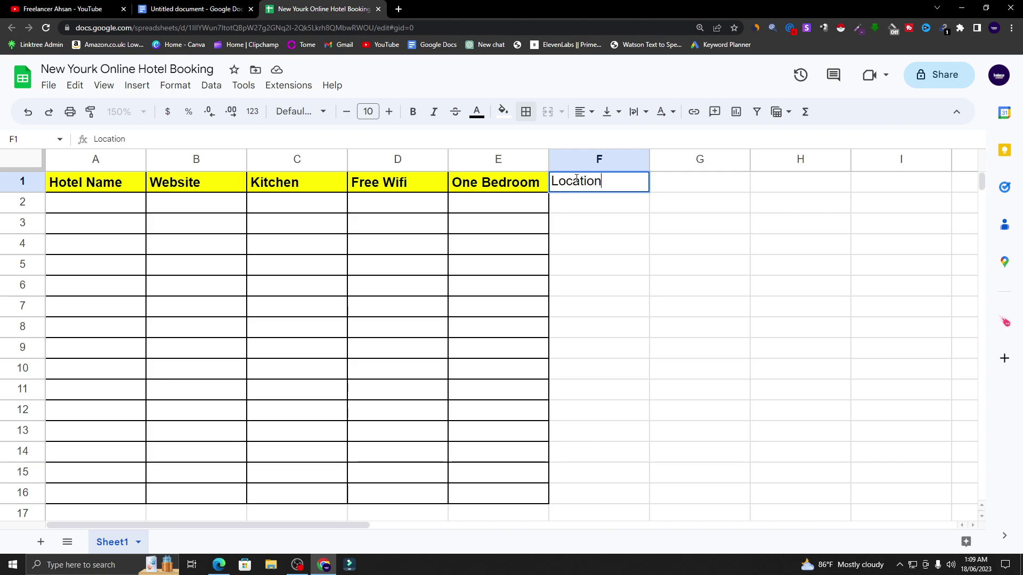
key(Return)
- Apply all borders to the Location column cells F1:F16
drag(585, 184, 618, 491)
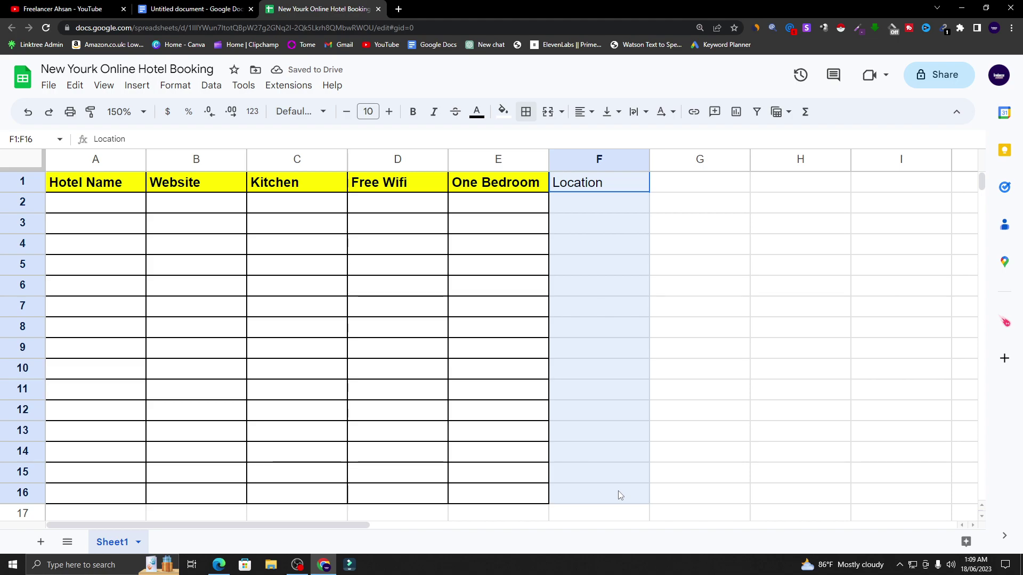
click(528, 113)
click(532, 140)
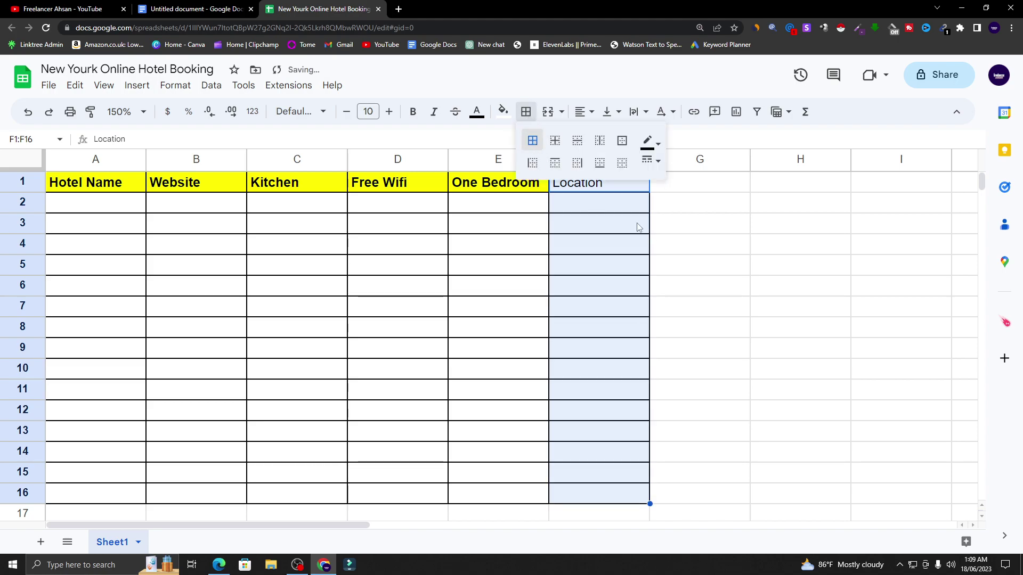
click(606, 212)
- Fill the Location header cell F1 with yellow and make its text bold
click(587, 183)
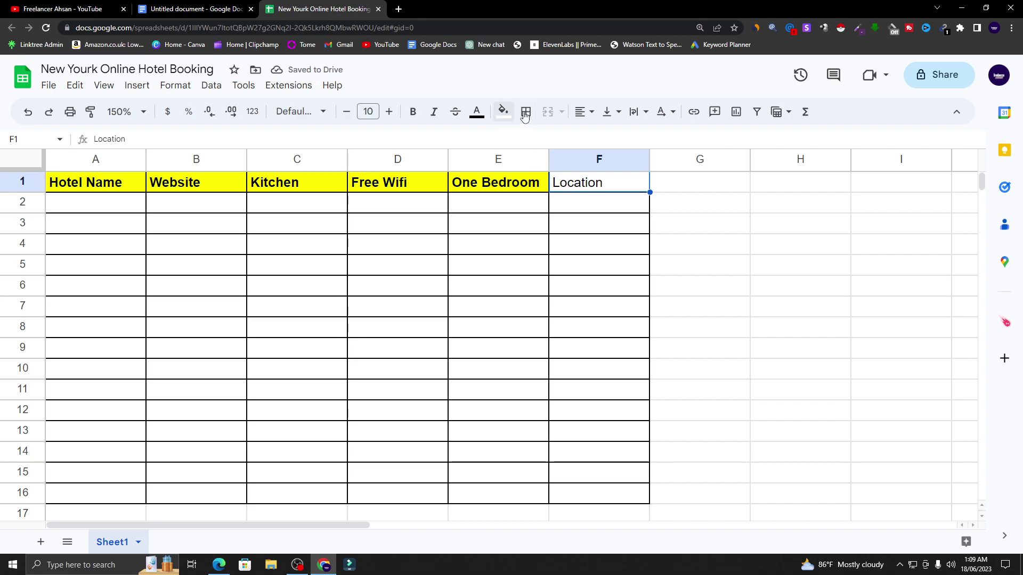
click(503, 112)
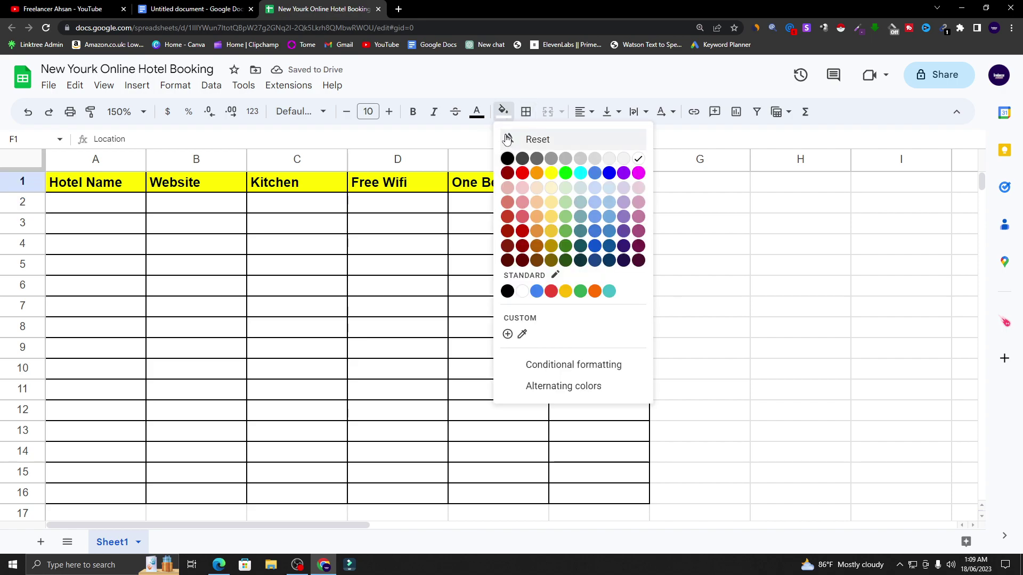
click(548, 175)
click(413, 113)
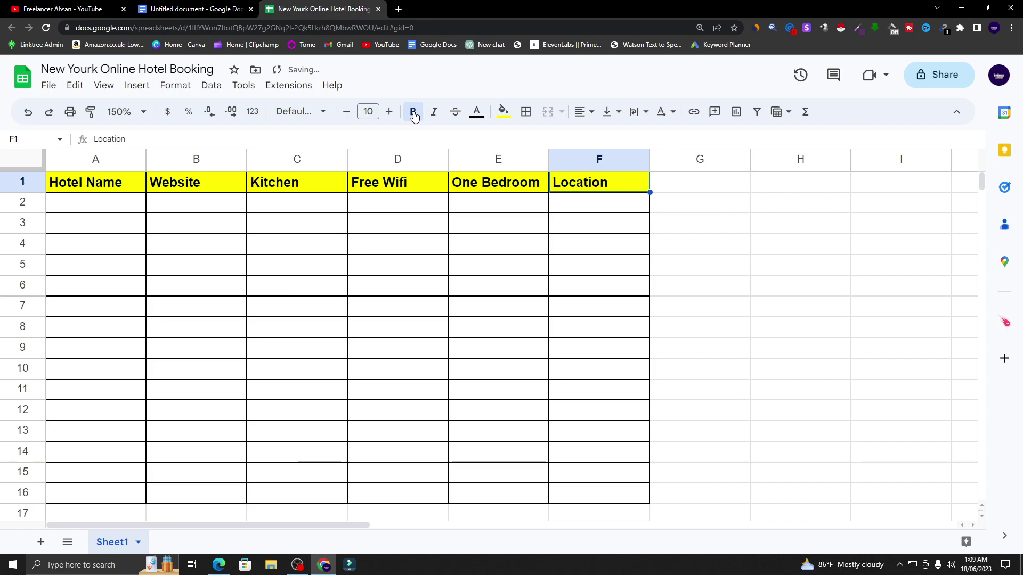
click(485, 247)
click(228, 285)
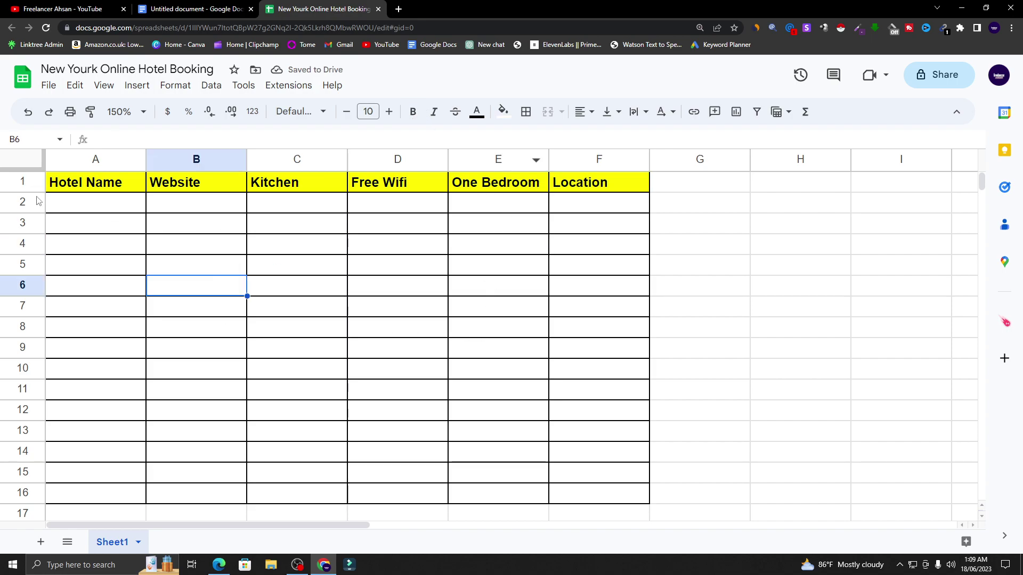
click(77, 211)
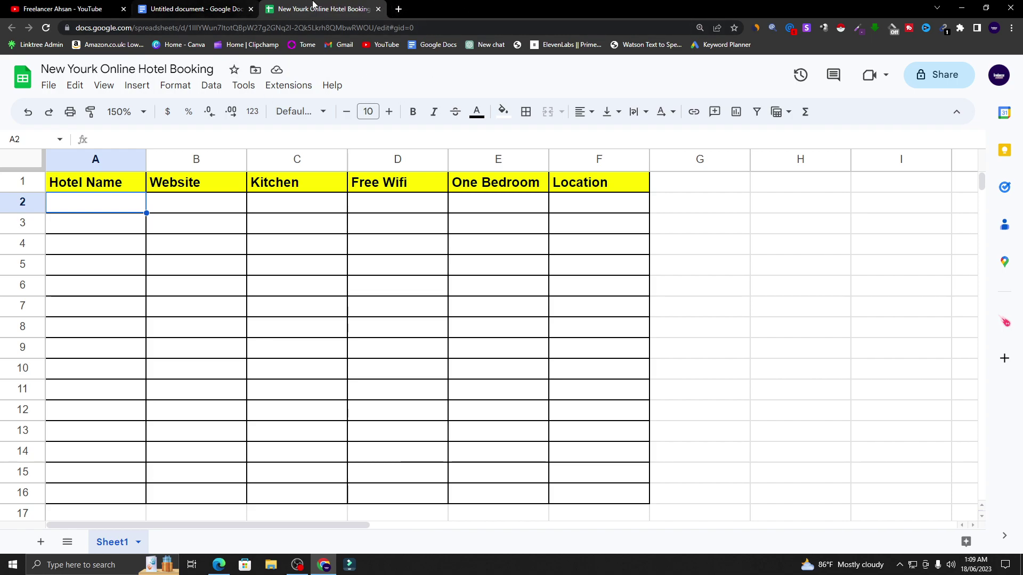
- Review the project details document for the destination, visit date and required room amenities
click(196, 9)
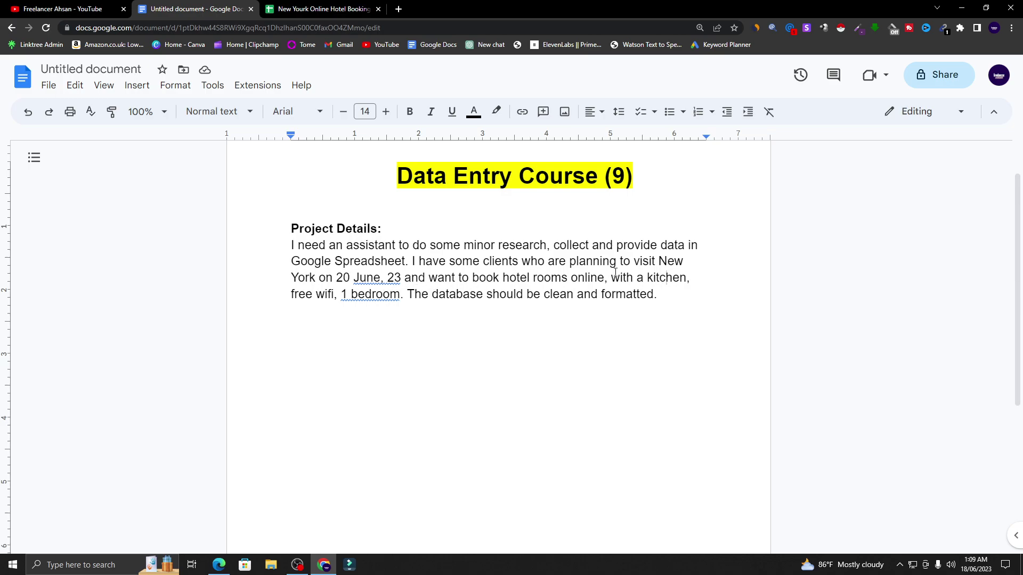
drag(612, 278, 684, 280)
click(684, 279)
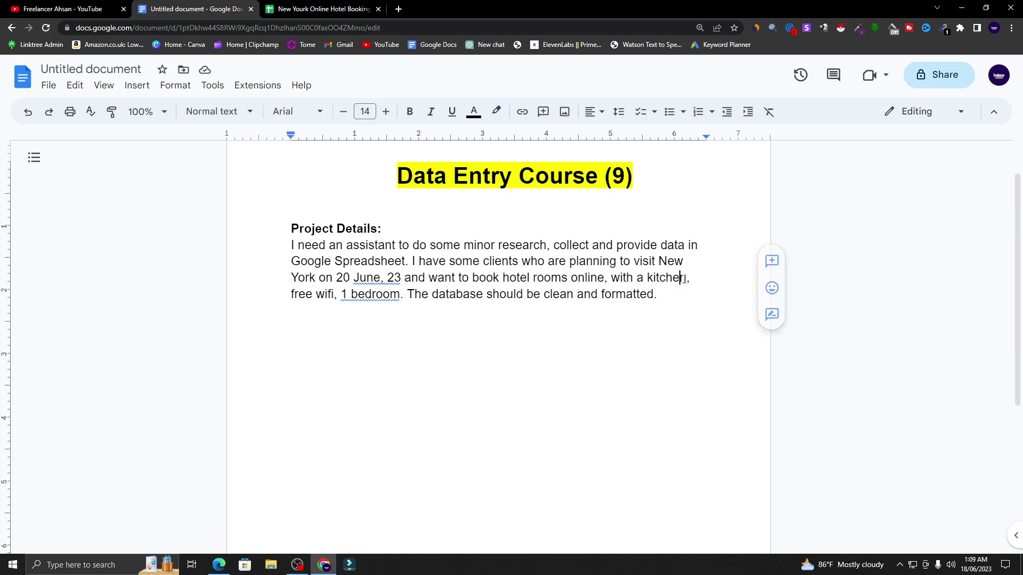
click(355, 298)
click(422, 296)
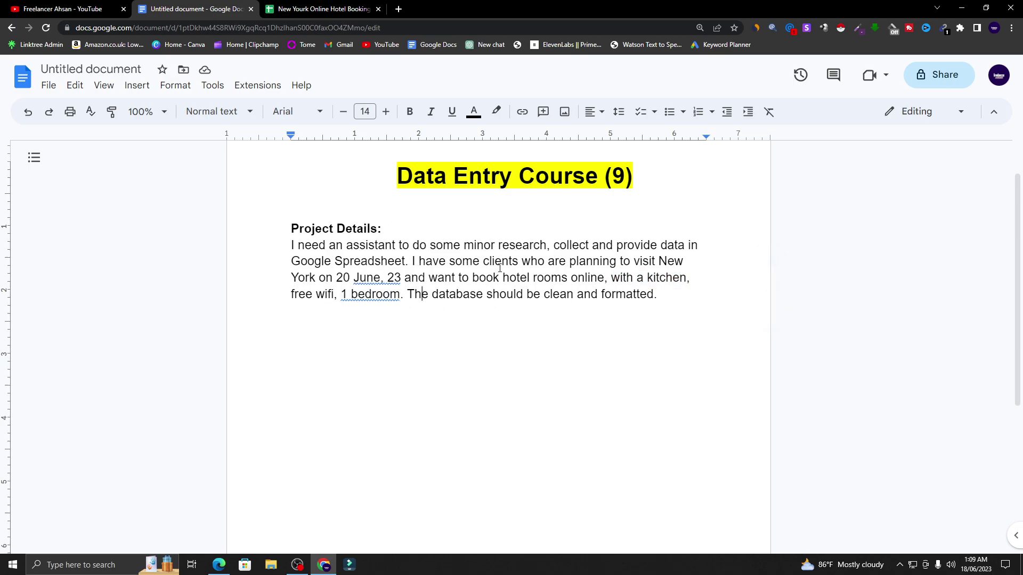
drag(659, 261, 305, 278)
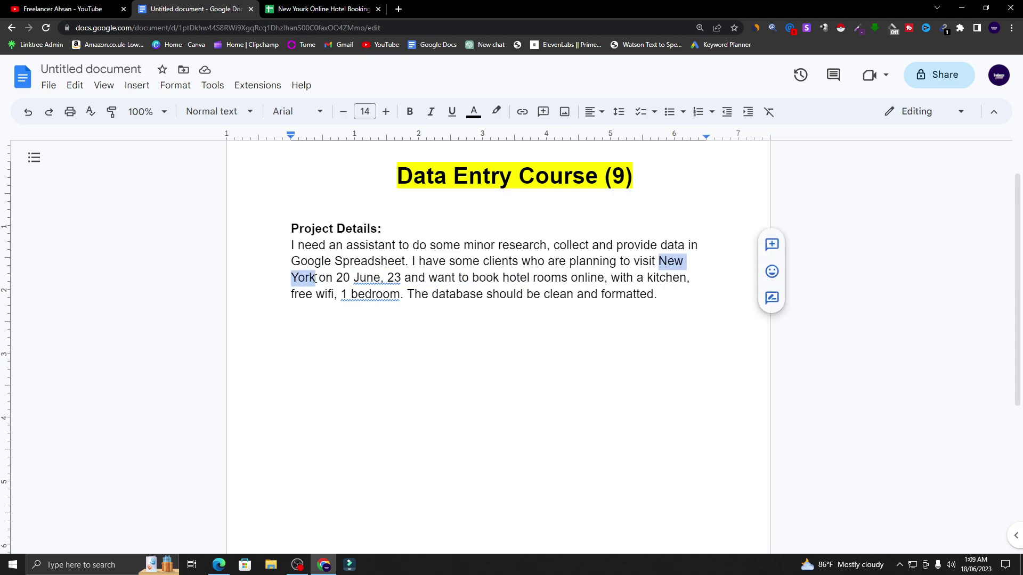
click(394, 278)
click(471, 292)
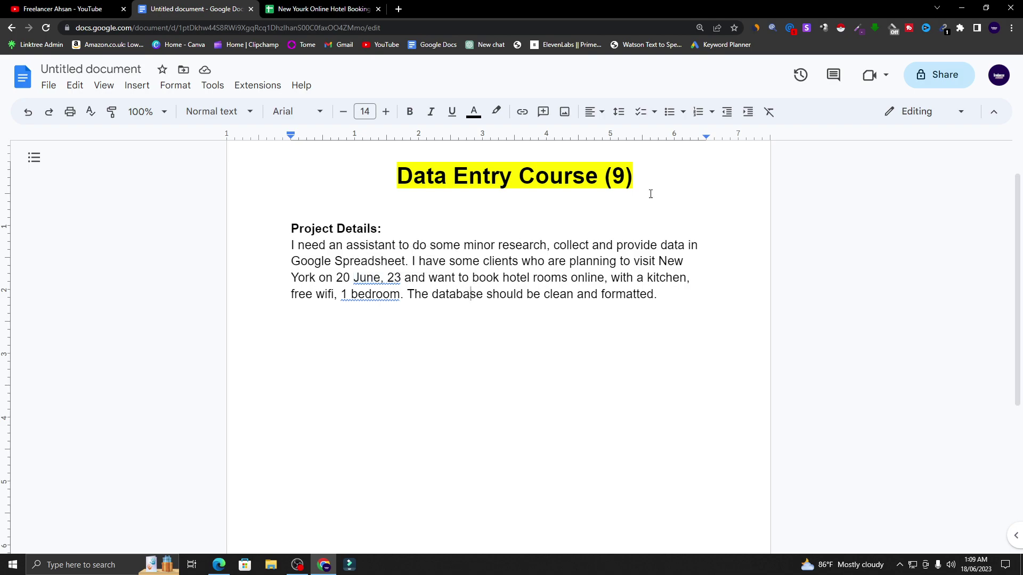
- Search Google for "online hotel booking new york" in a new browser tab
click(399, 9)
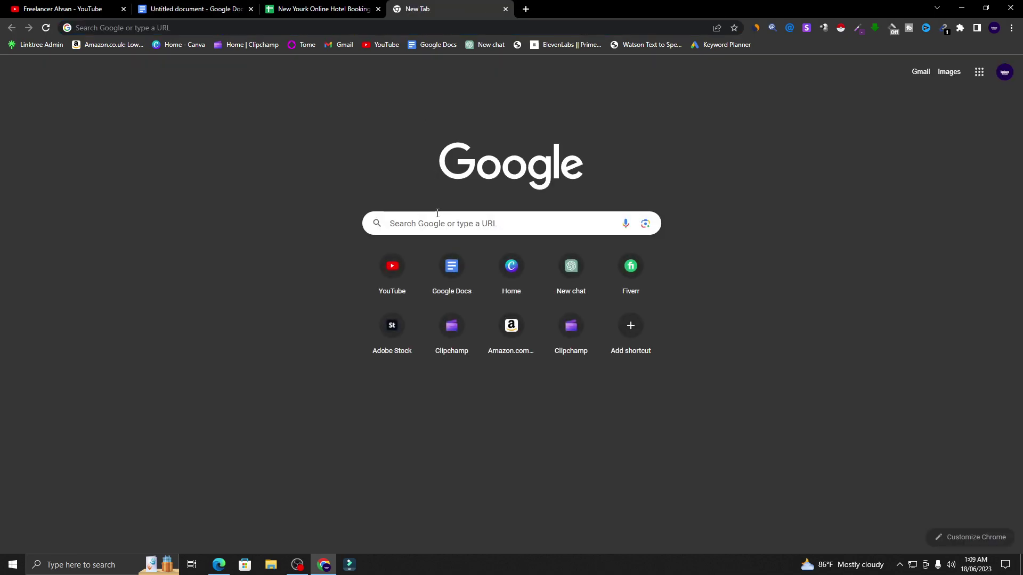
click(437, 214)
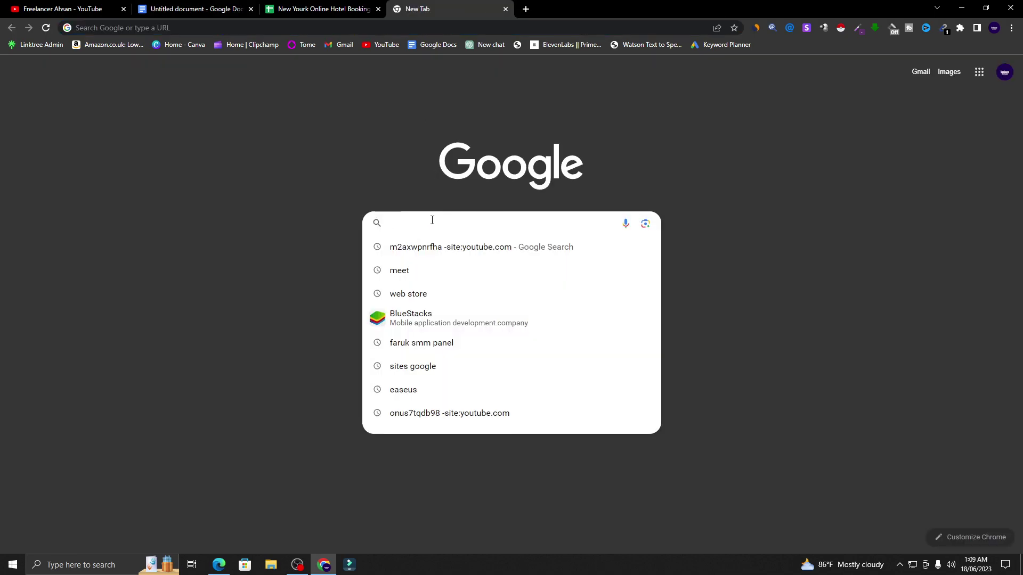
text(online)
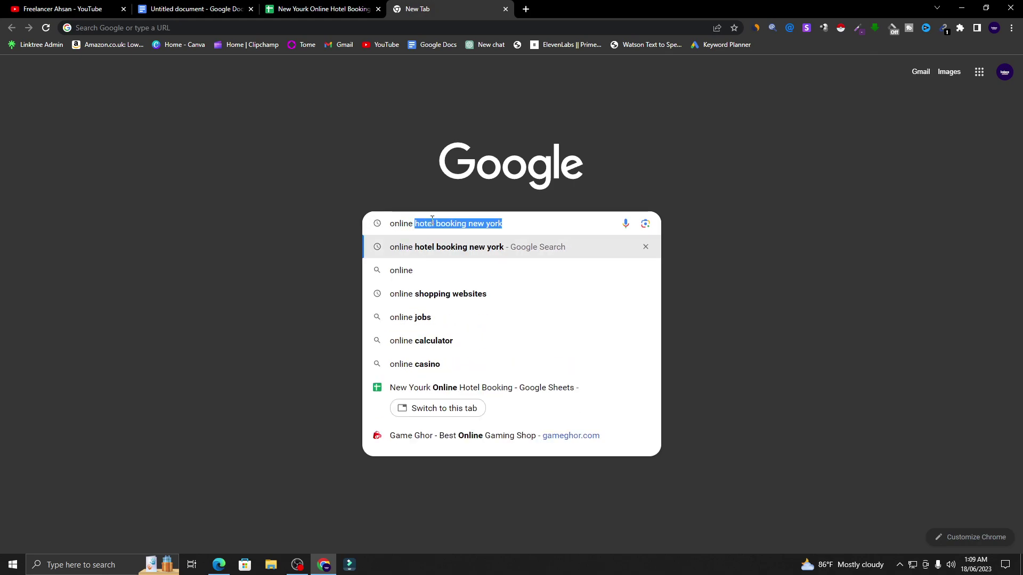
text( ho)
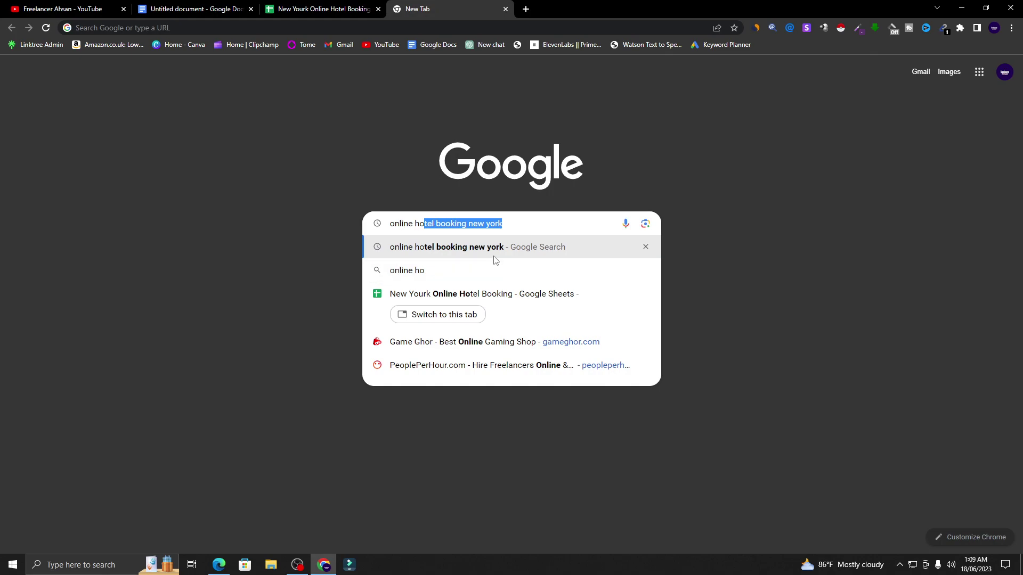
click(491, 251)
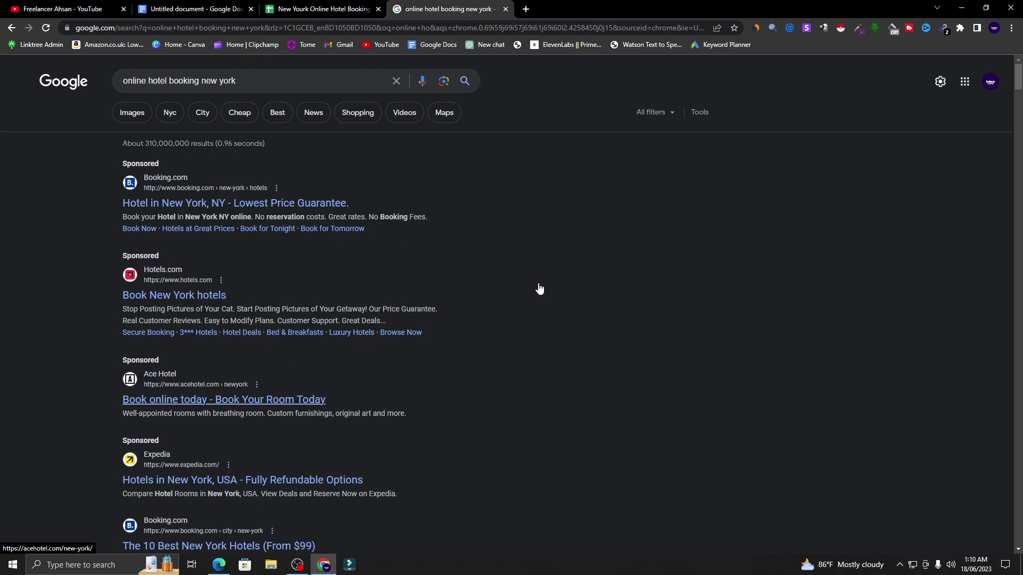
- Open the sponsored Booking.com New York result in a new tab and the Expedia New York hotels result in the current tab
scroll(306, 299, down, 1)
scroll(303, 297, up, 1)
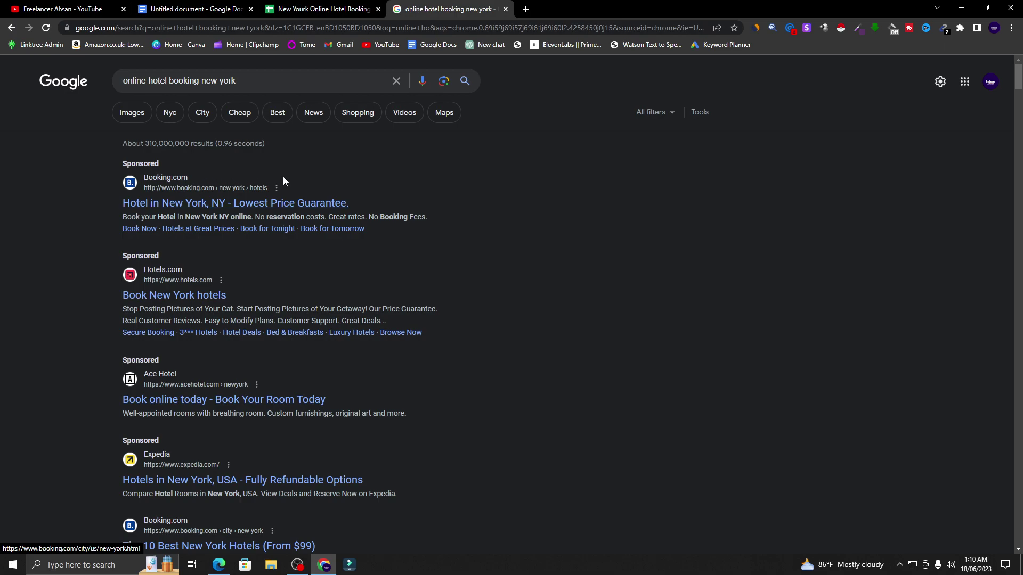
scroll(229, 296, down, 2)
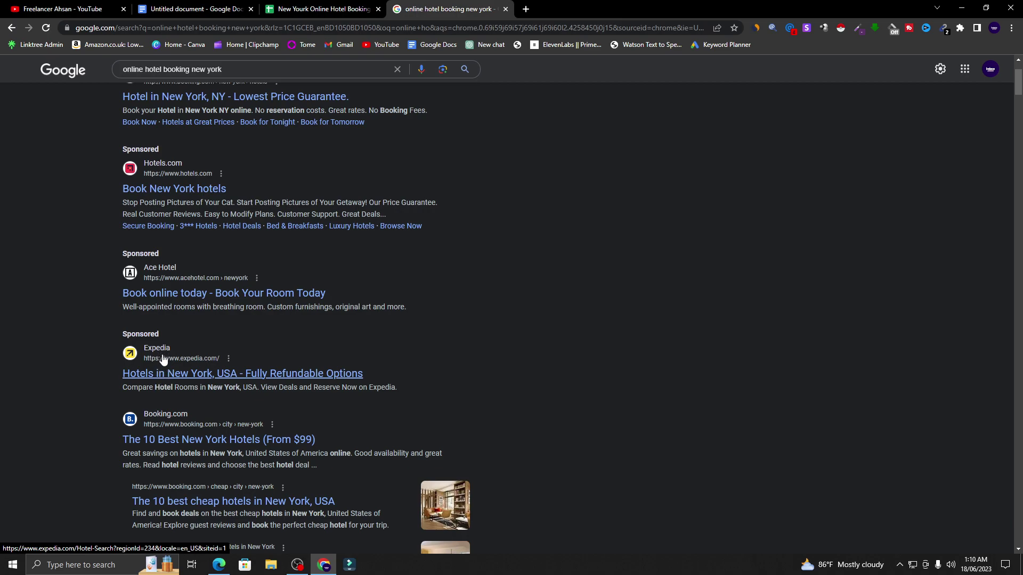
scroll(238, 285, up, 2)
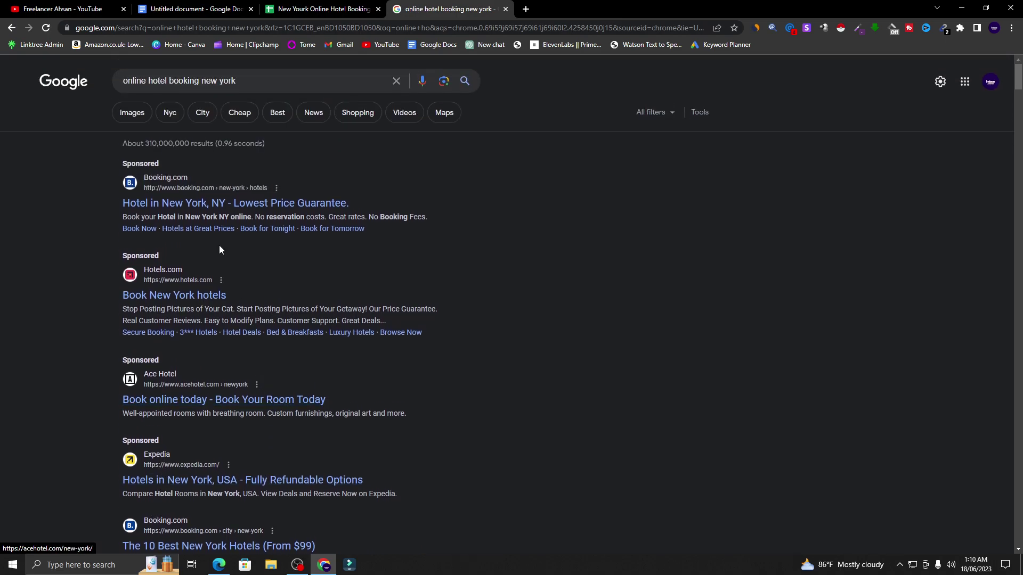
right_click(175, 206)
click(182, 209)
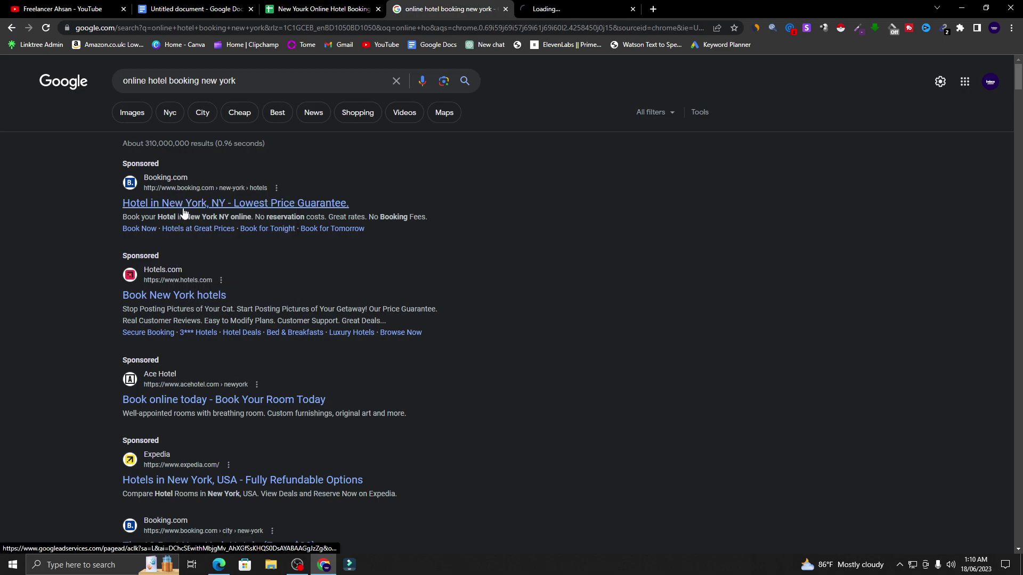
scroll(166, 320, down, 2)
click(173, 375)
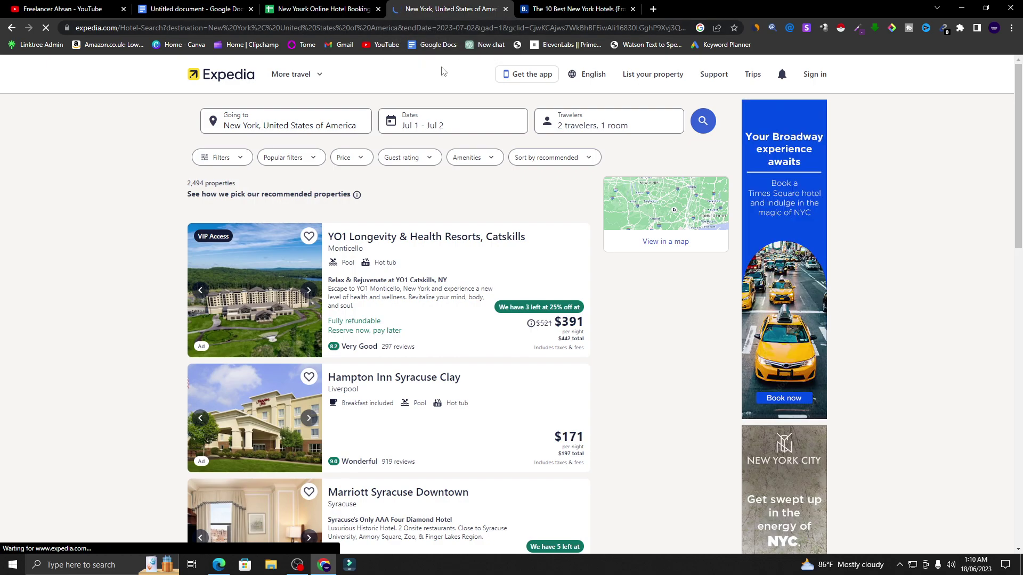
- Look at the Booking.com New York hotels page and return to the Expedia hotel listings
click(574, 7)
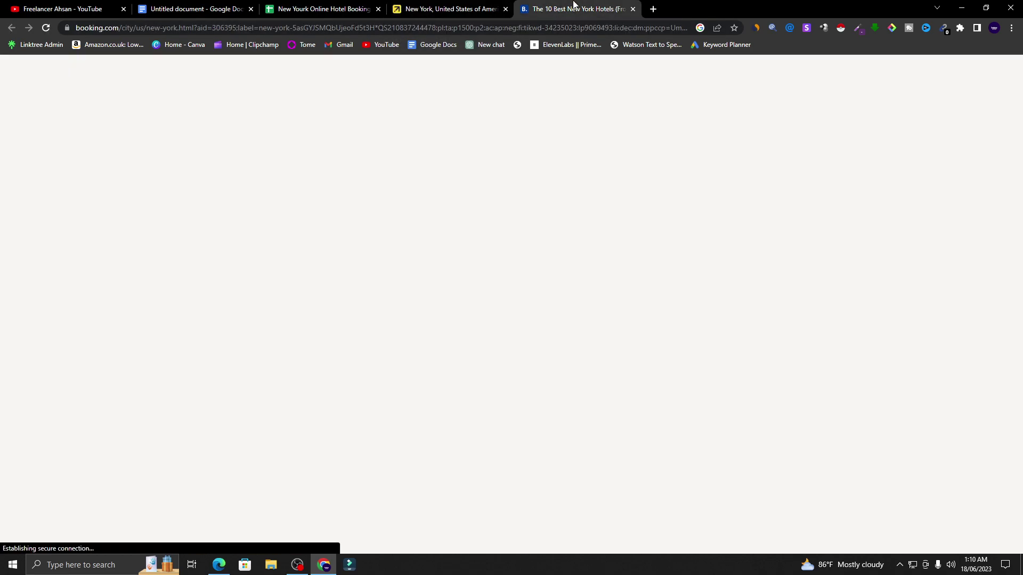
click(767, 104)
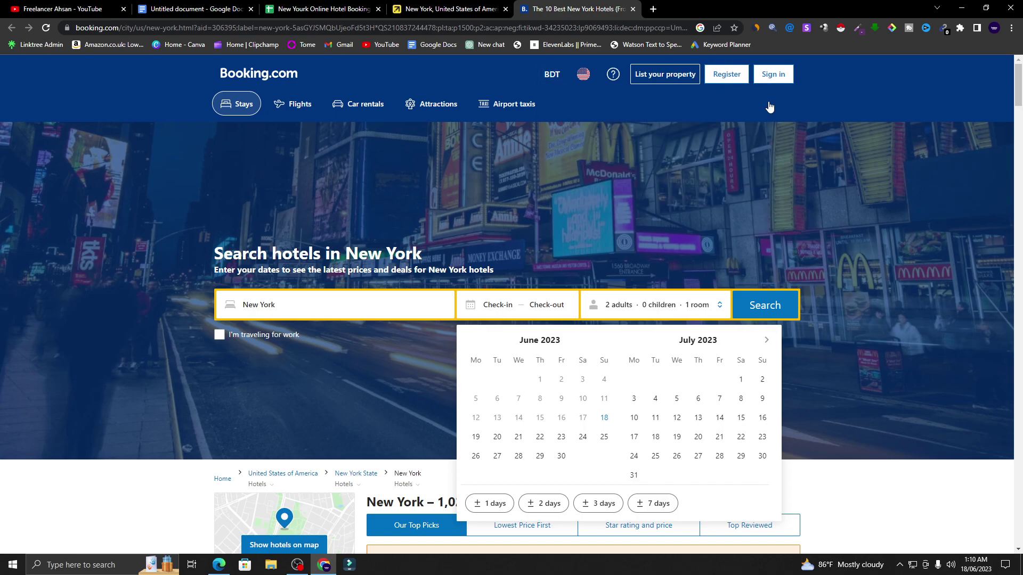
click(435, 8)
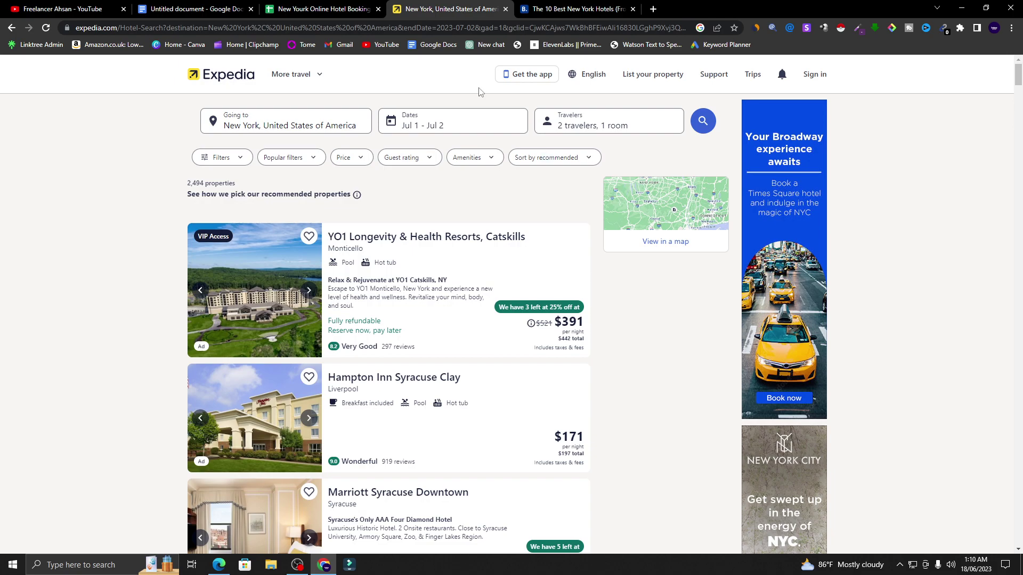
- Check the hotel spreadsheet's column headings, return to the Expedia listings and check the destination entry
click(336, 8)
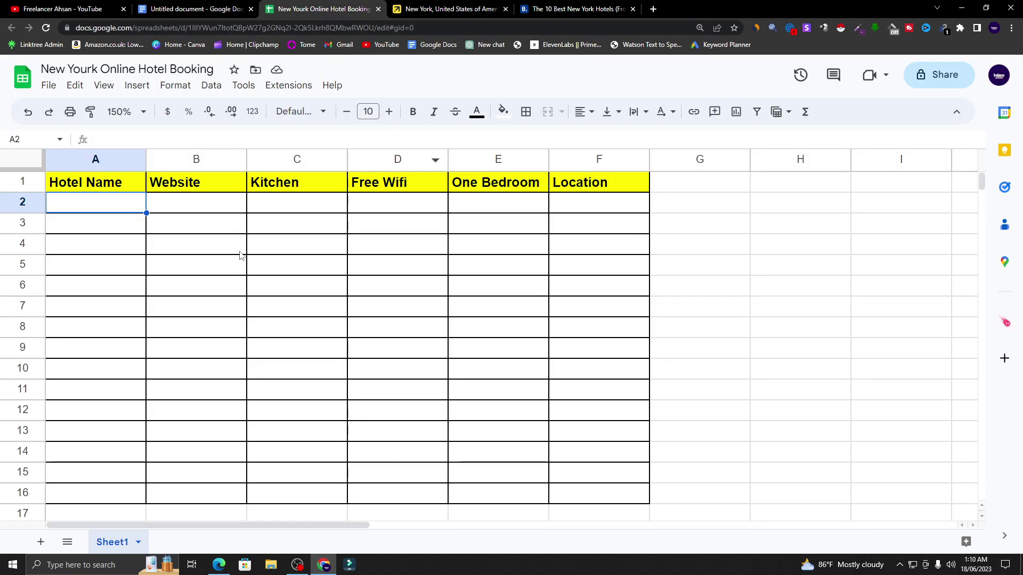
click(415, 8)
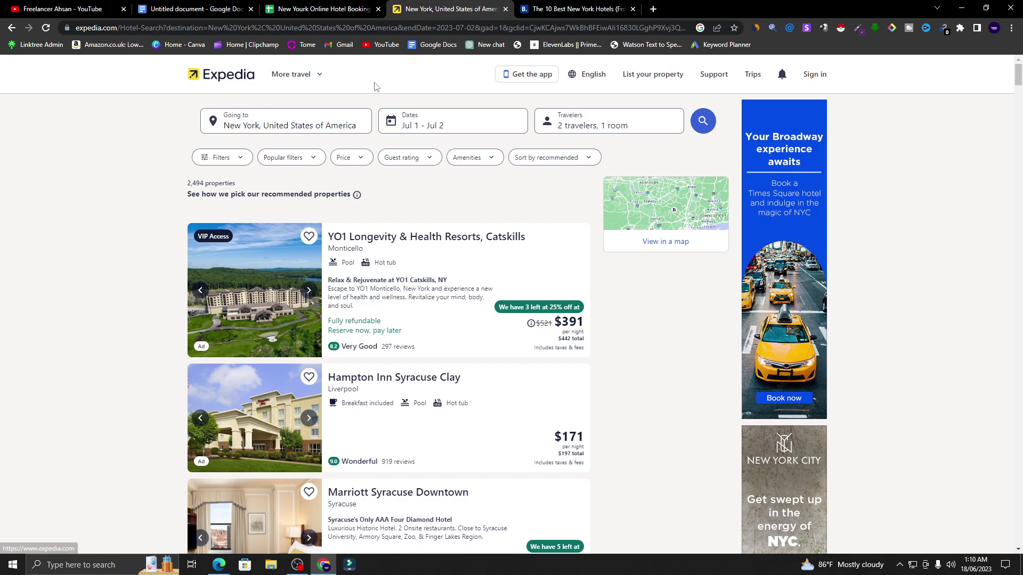
click(272, 123)
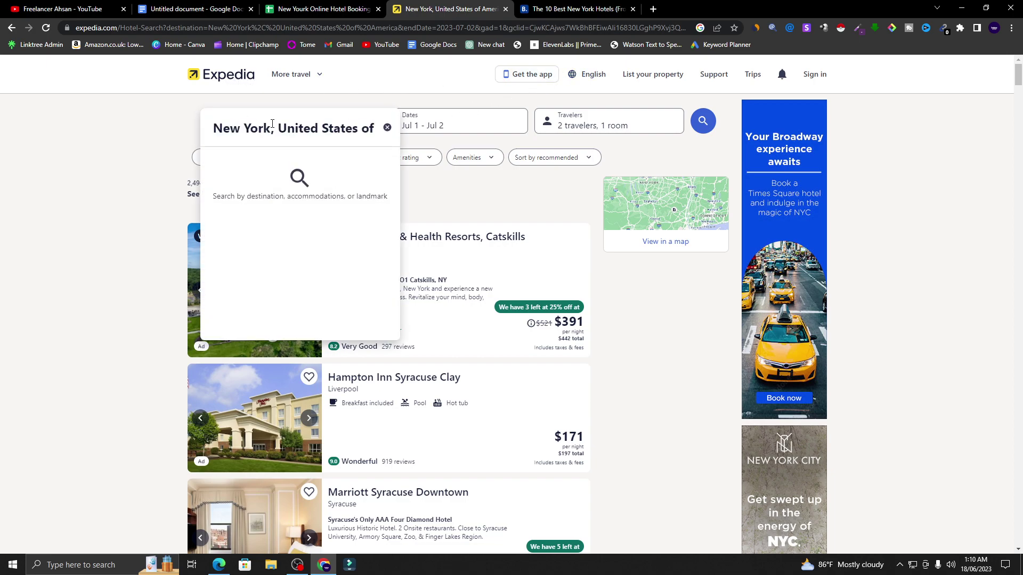
click(112, 144)
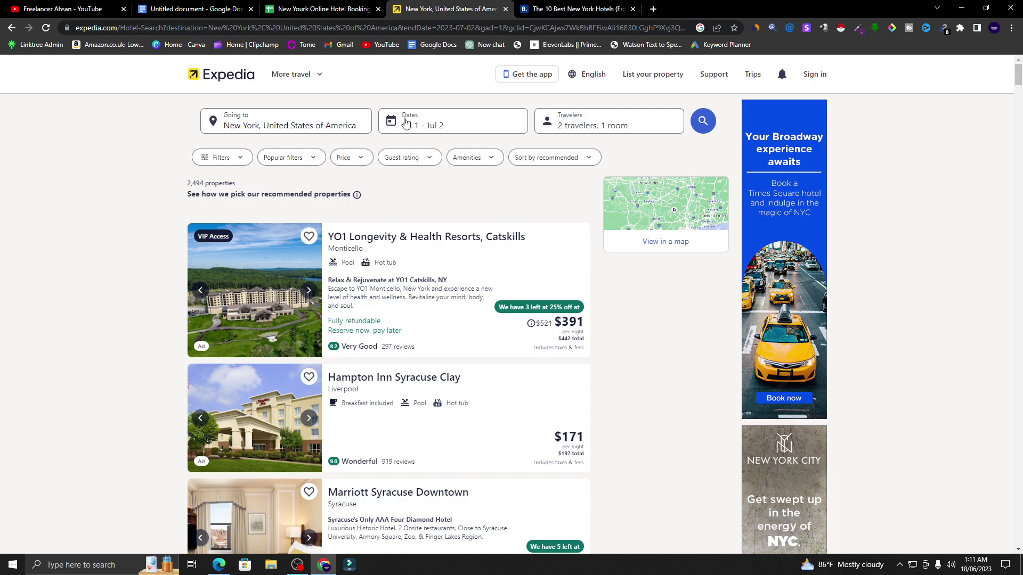
- Set the Expedia stay dates to Jun 20 - Jun 21, 2023
click(428, 127)
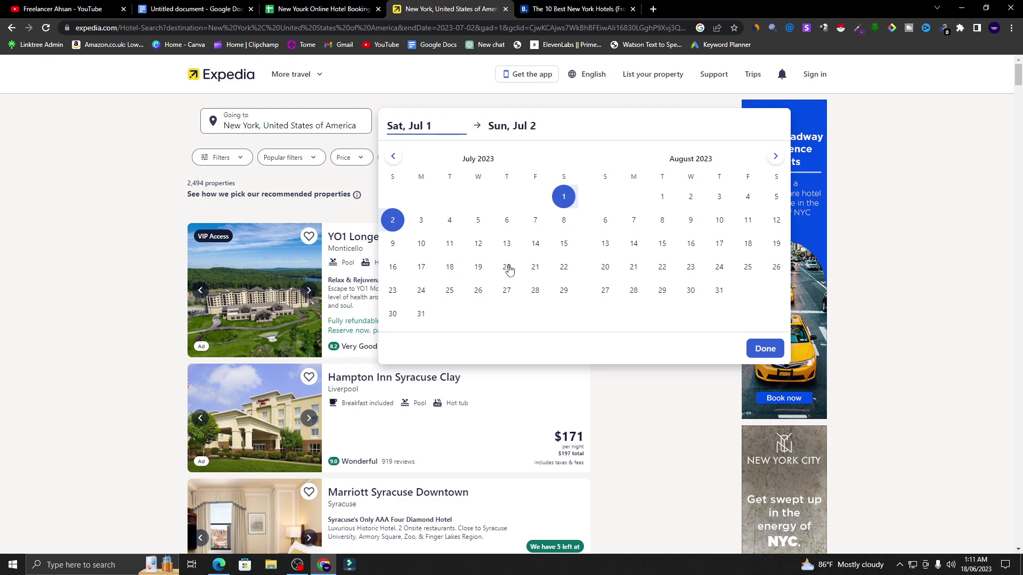
click(393, 156)
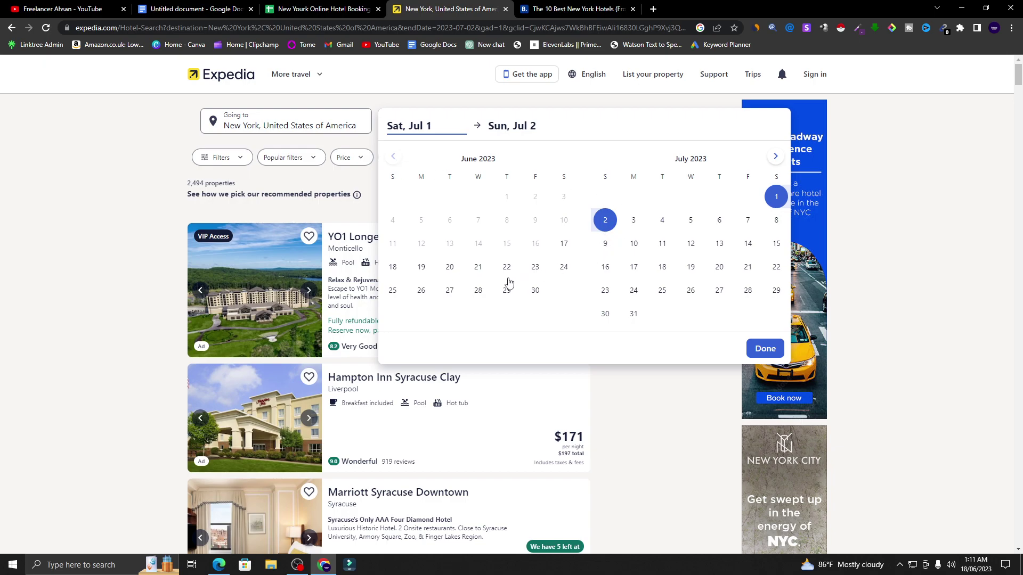
click(449, 268)
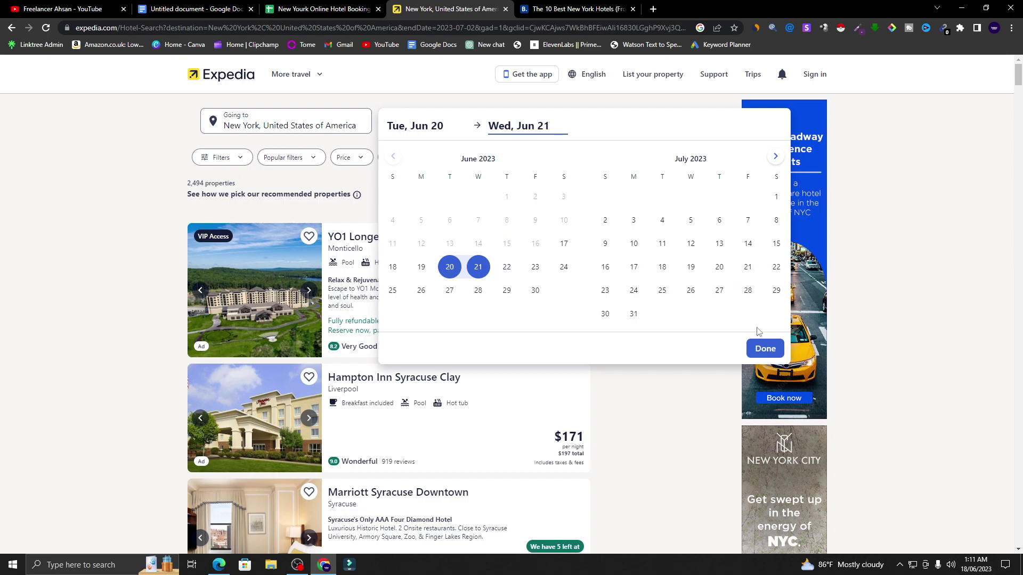
click(765, 349)
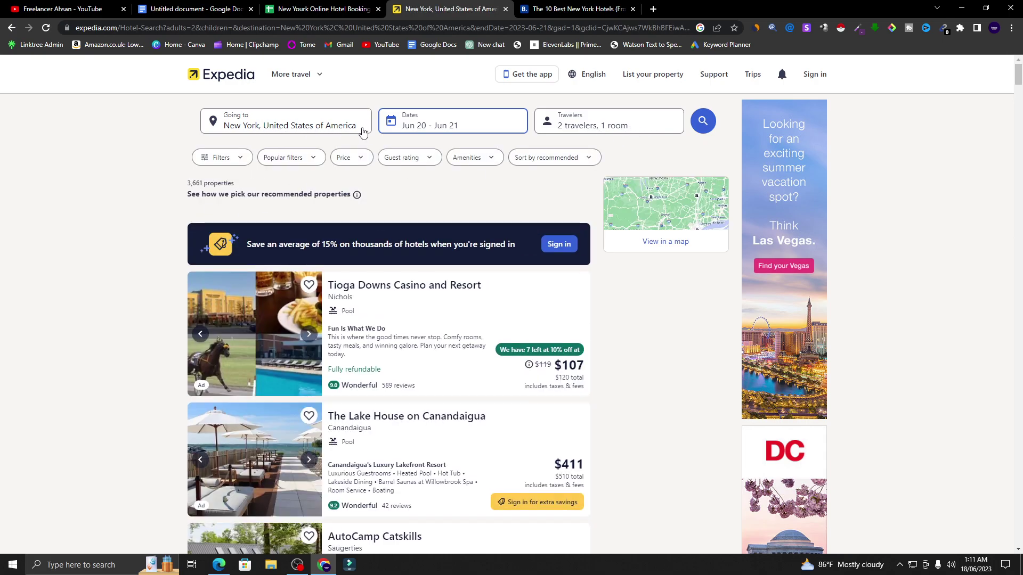
- Look through the Expedia New York hotel listings for the chosen dates
scroll(445, 134, down, 1)
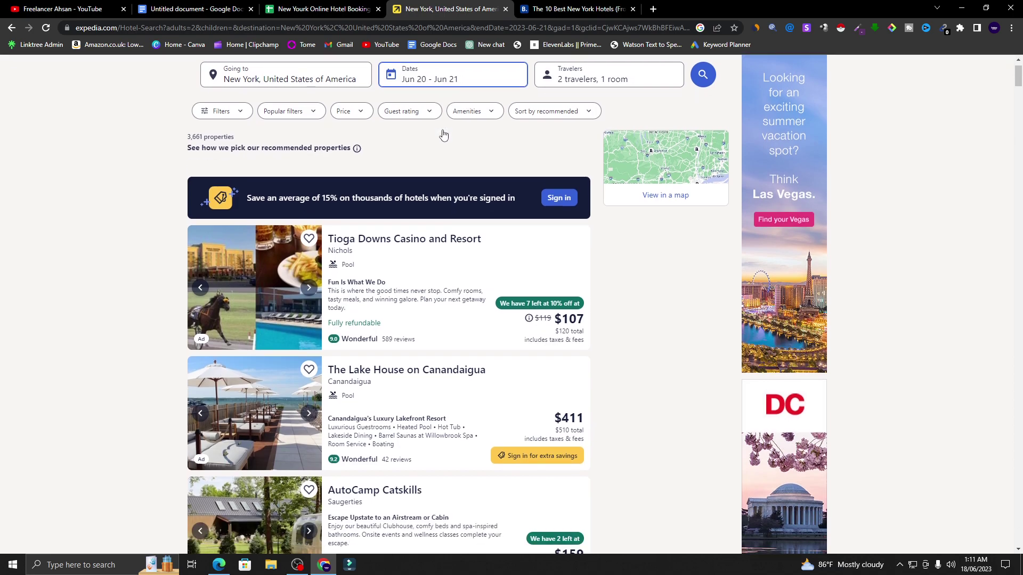
scroll(479, 256, up, 1)
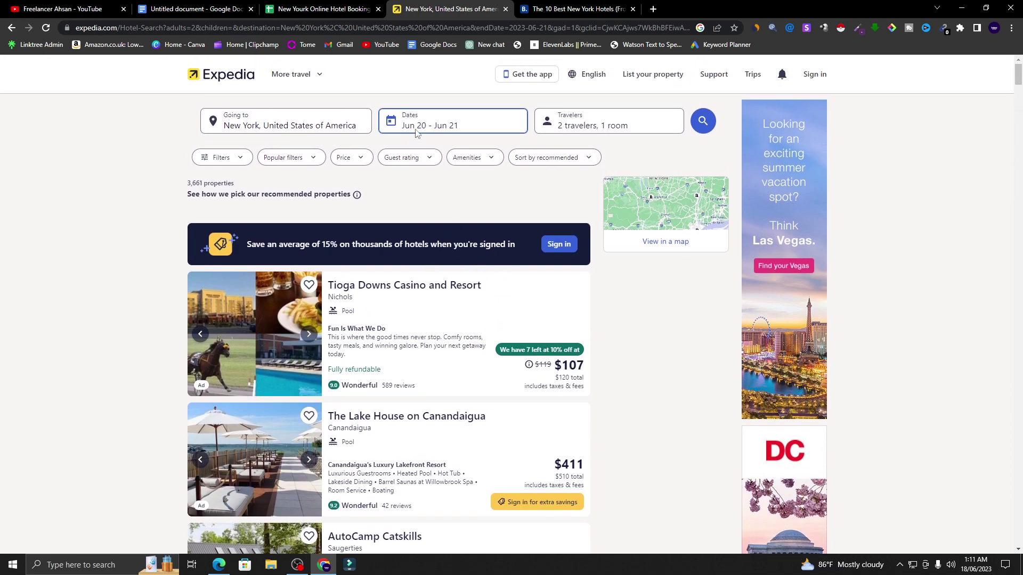
scroll(450, 160, down, 2)
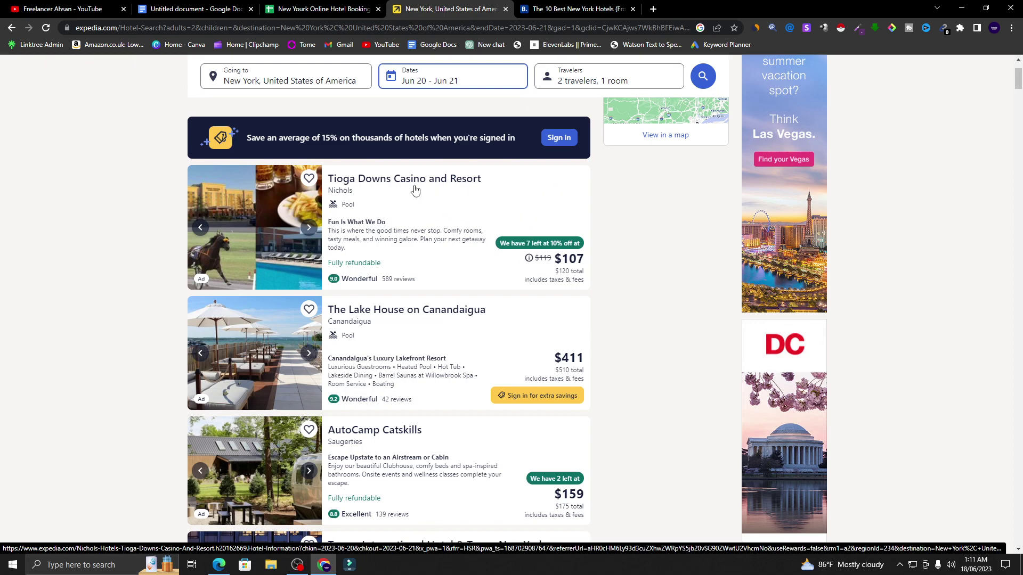
scroll(298, 306, down, 1)
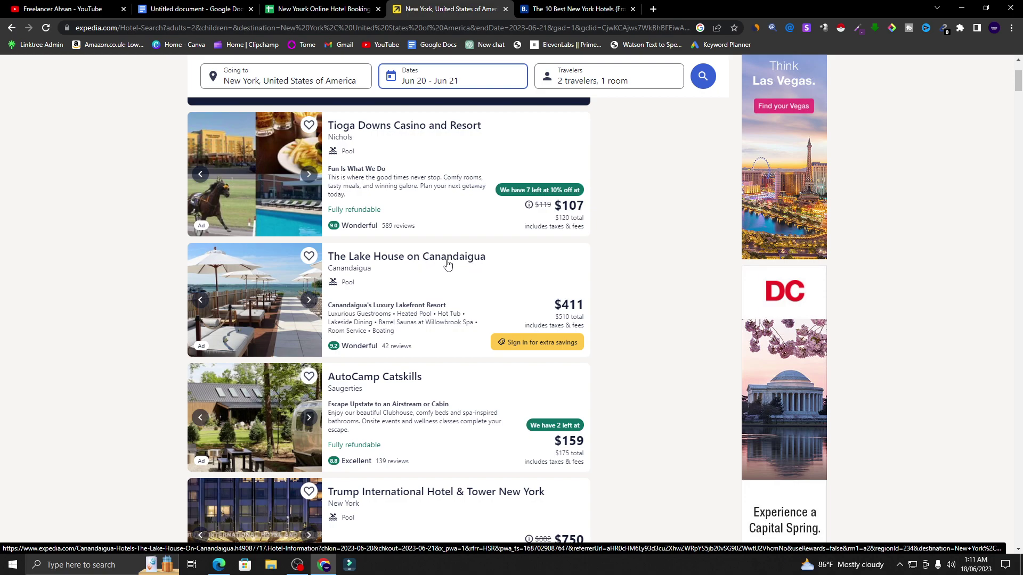
scroll(418, 320, down, 1)
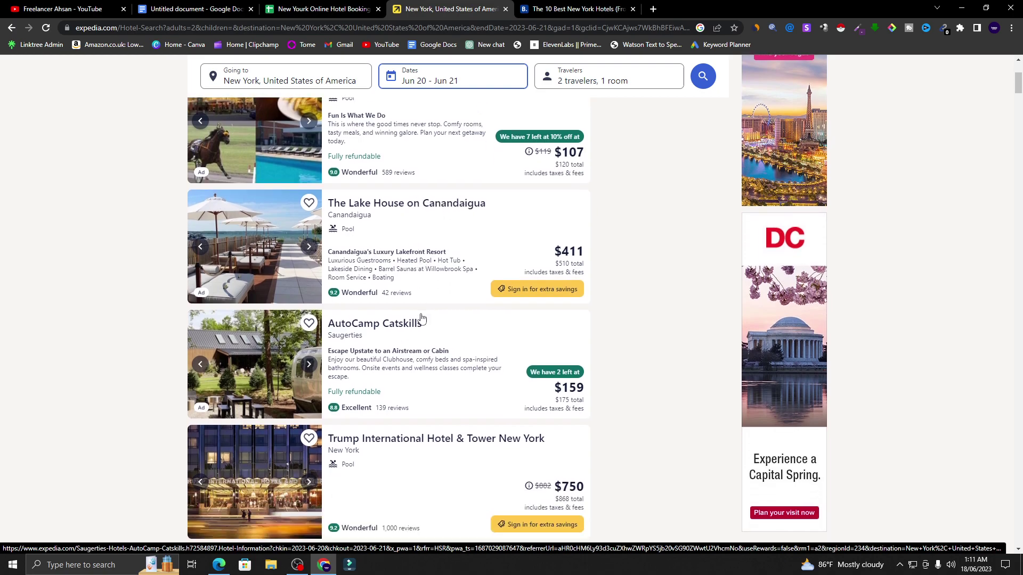
scroll(411, 336, down, 3)
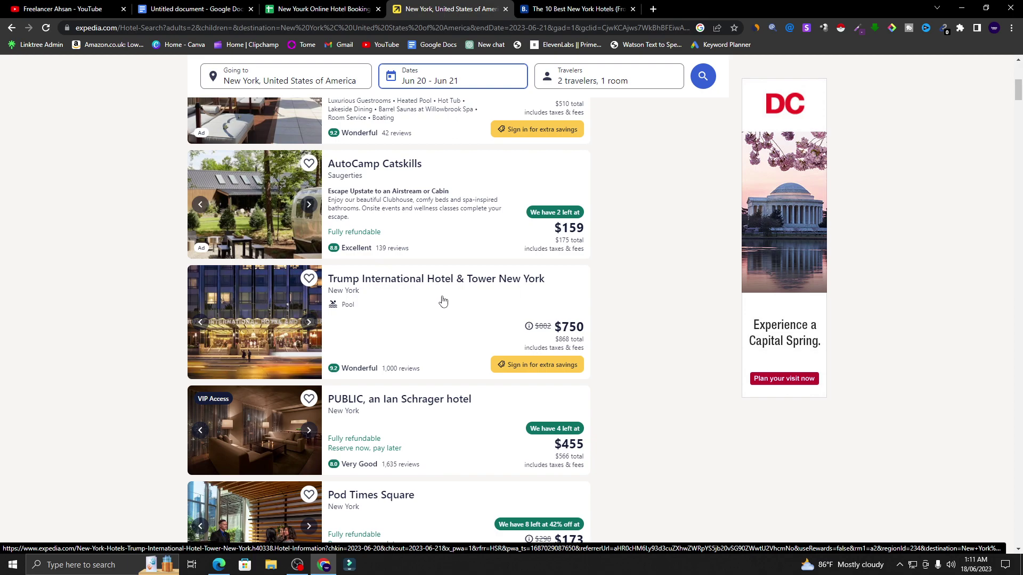
scroll(458, 304, up, 5)
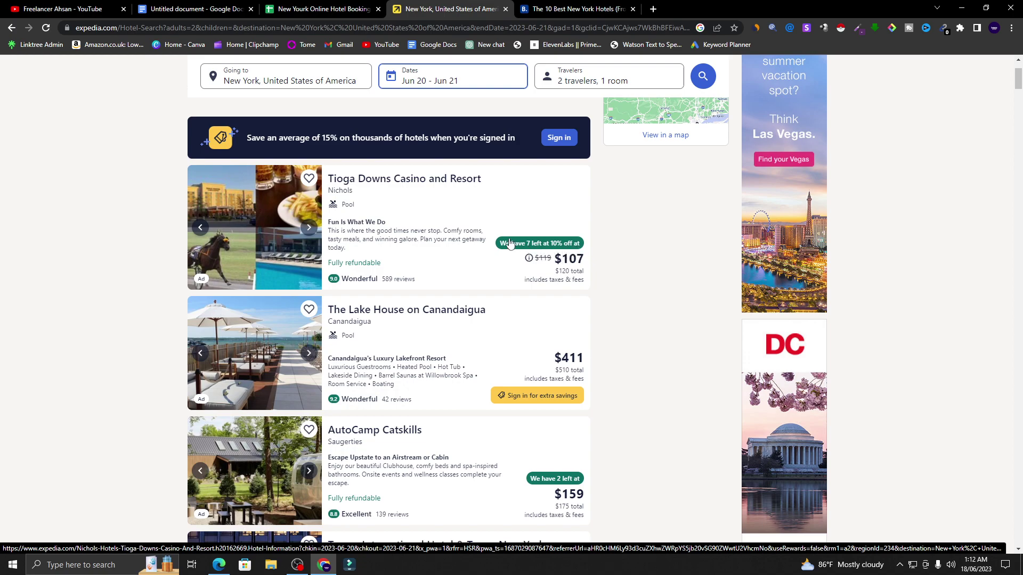
- Open the Tioga Downs Casino and Resort listing in a new tab and view its popular amenities
right_click(406, 178)
click(453, 185)
click(687, 7)
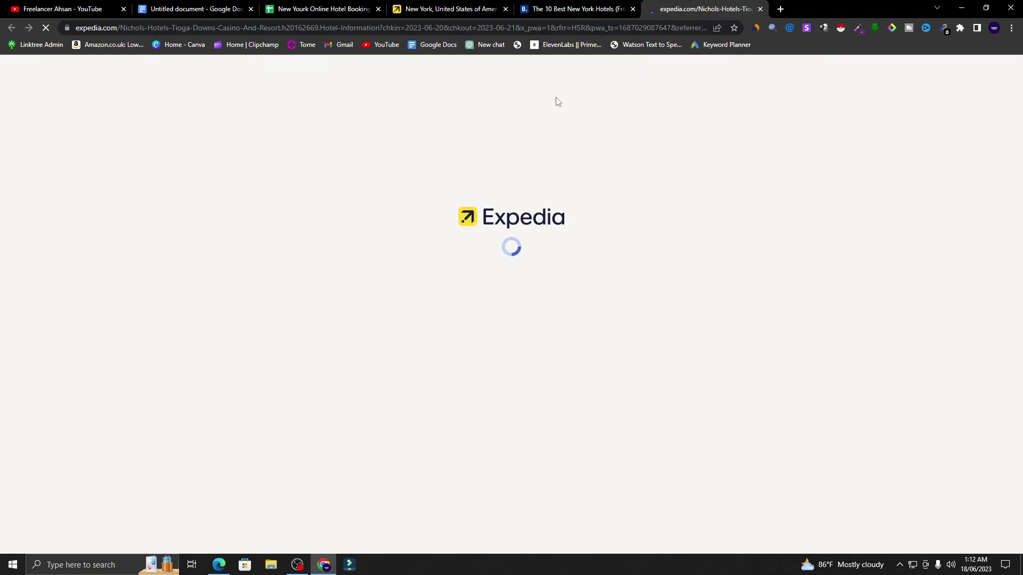
scroll(210, 314, down, 1)
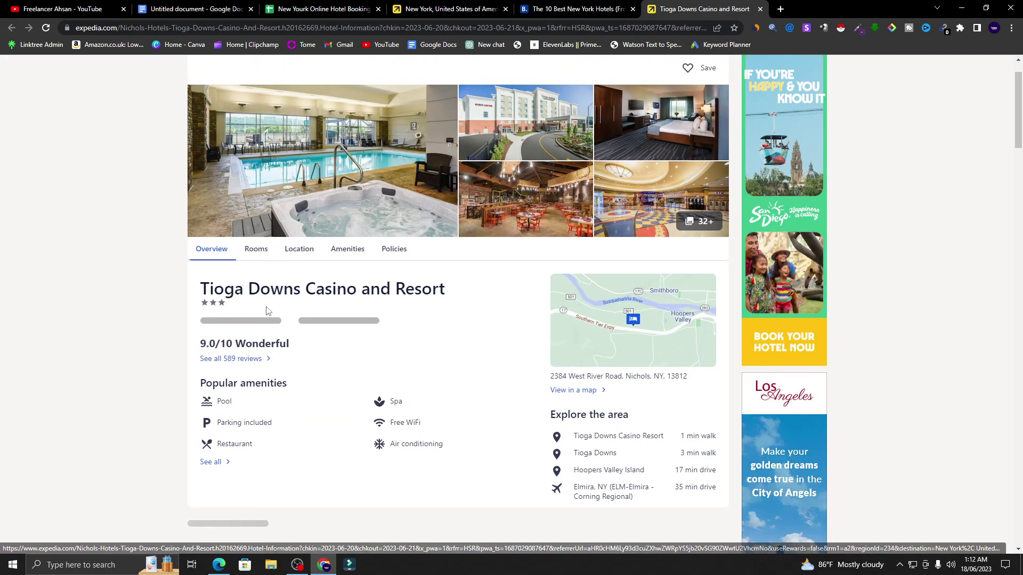
scroll(268, 310, down, 1)
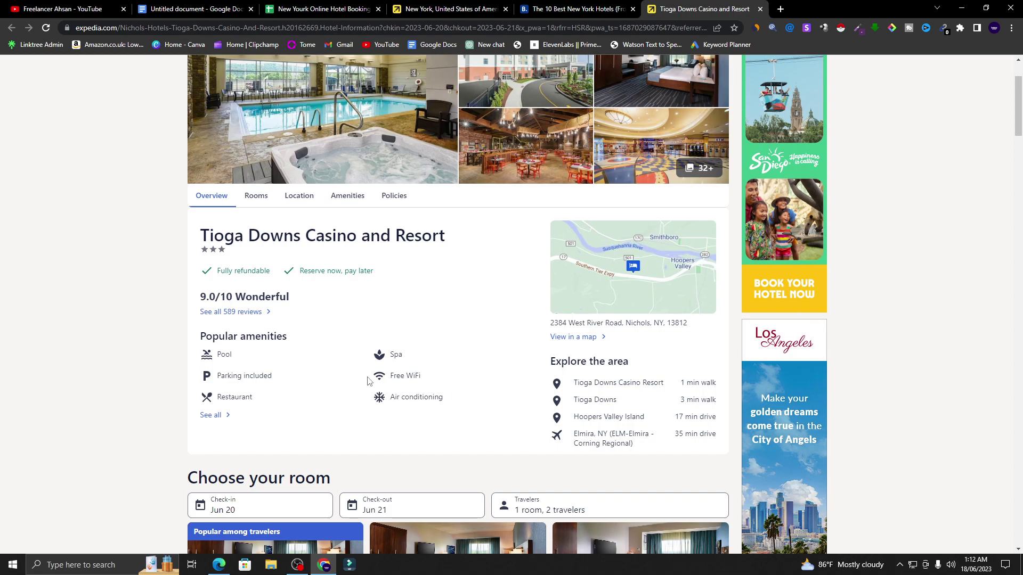
scroll(368, 382, down, 1)
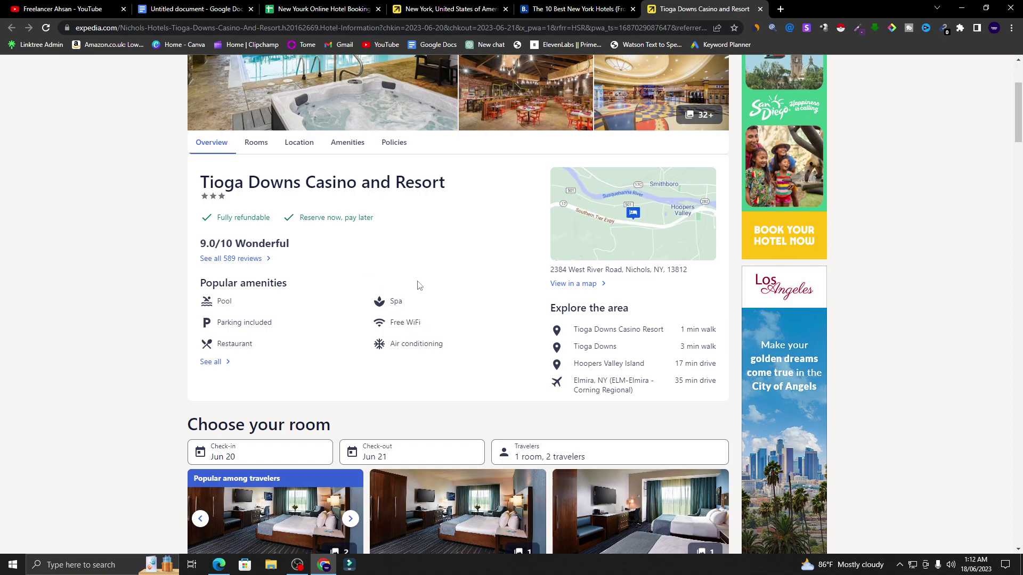
- Copy the hotel name Tioga Downs Casino and Resort into cell A2 of the spreadsheet and fit column A to its width
drag(204, 183, 446, 184)
right_click(211, 187)
click(226, 195)
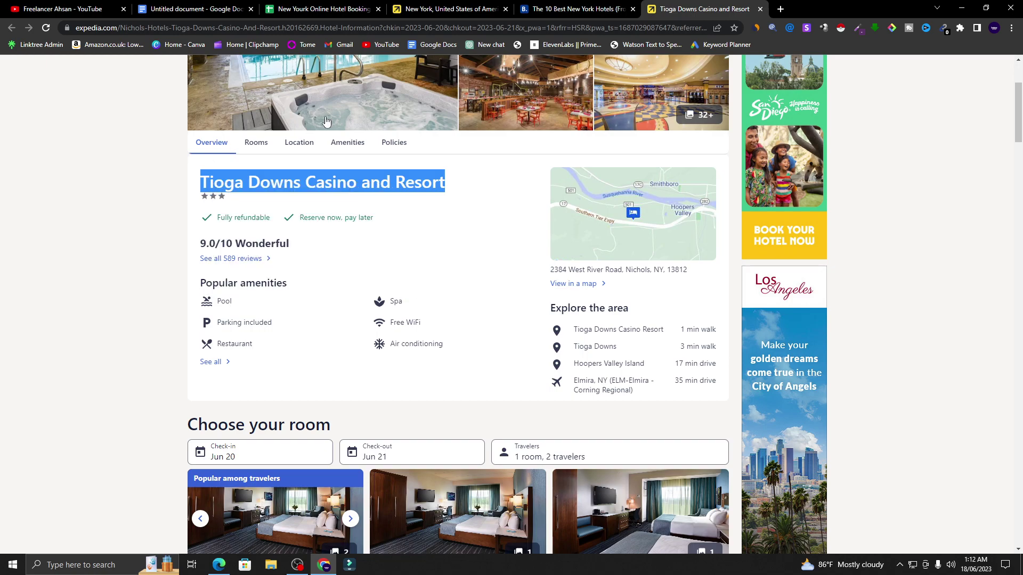
scroll(372, 175, up, 3)
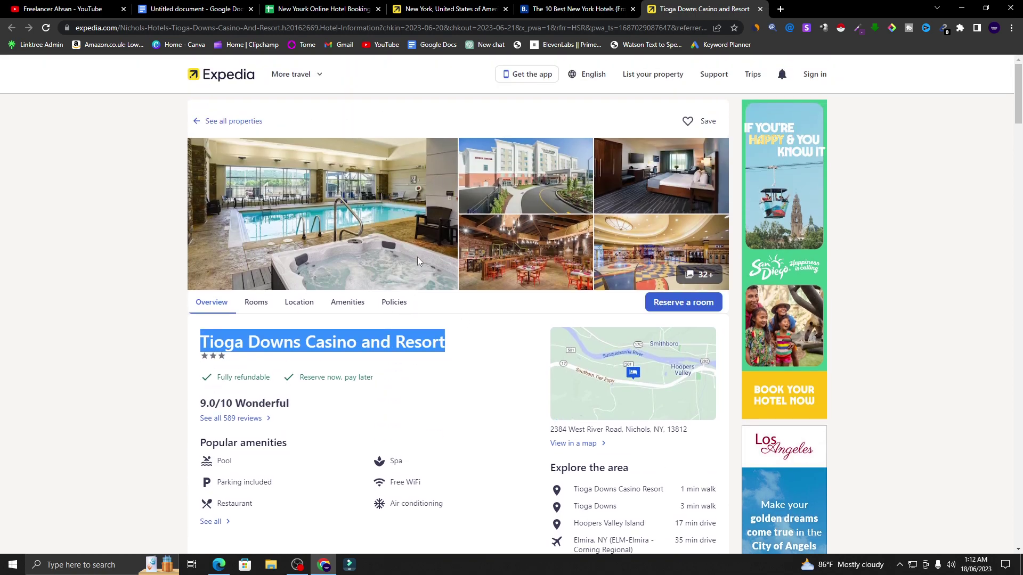
click(320, 9)
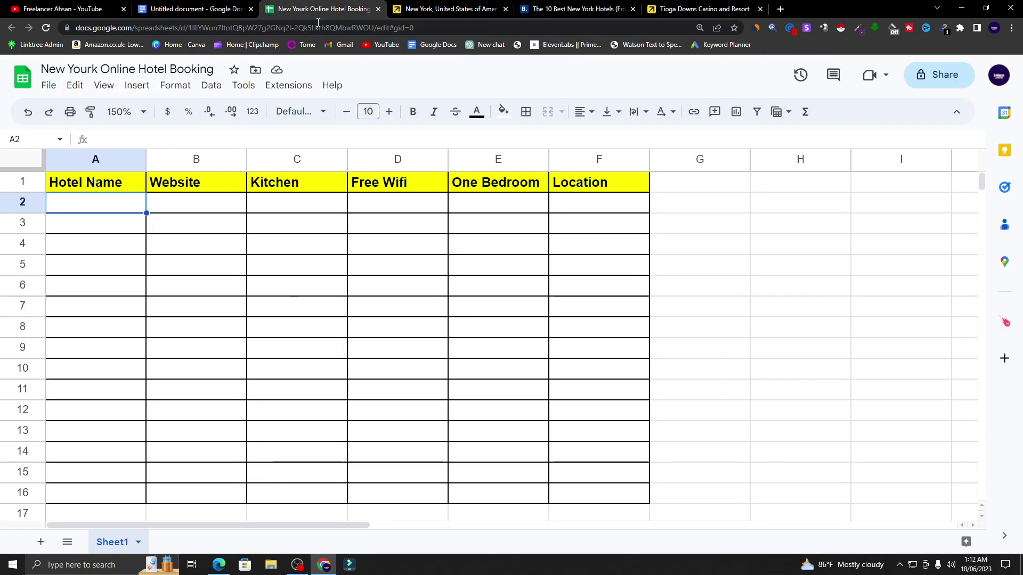
right_click(113, 202)
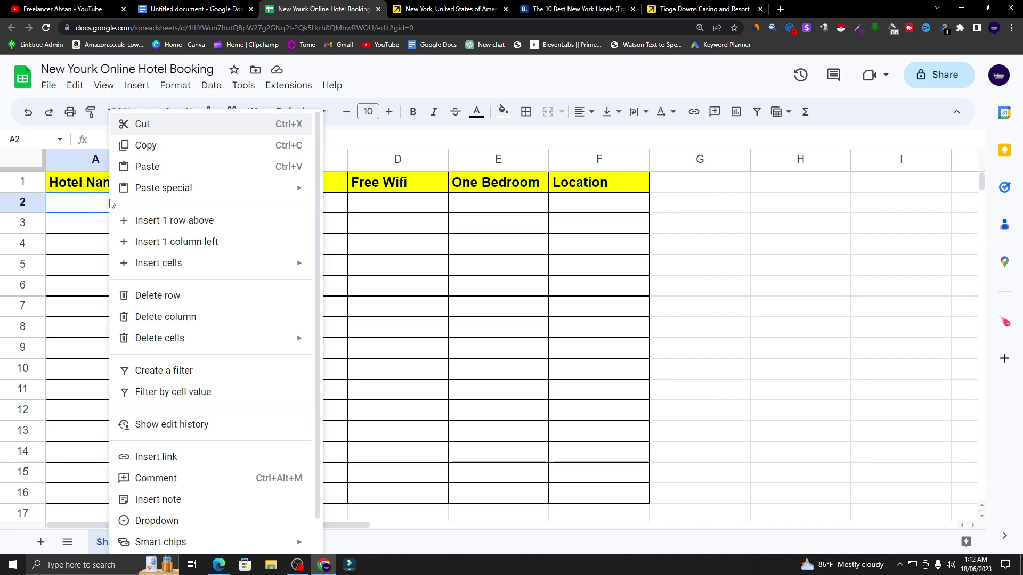
click(164, 167)
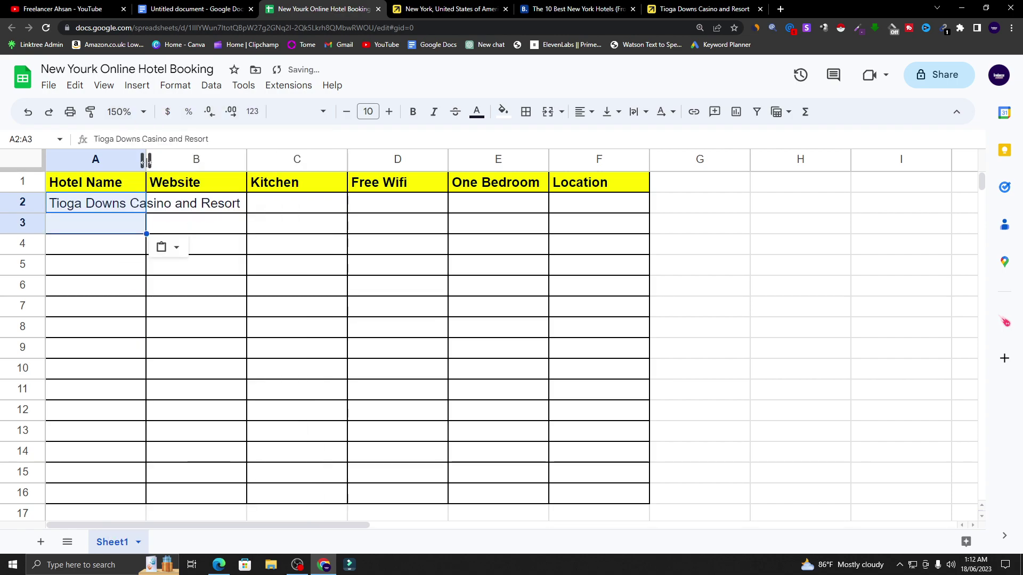
double_click(145, 160)
click(269, 222)
click(277, 212)
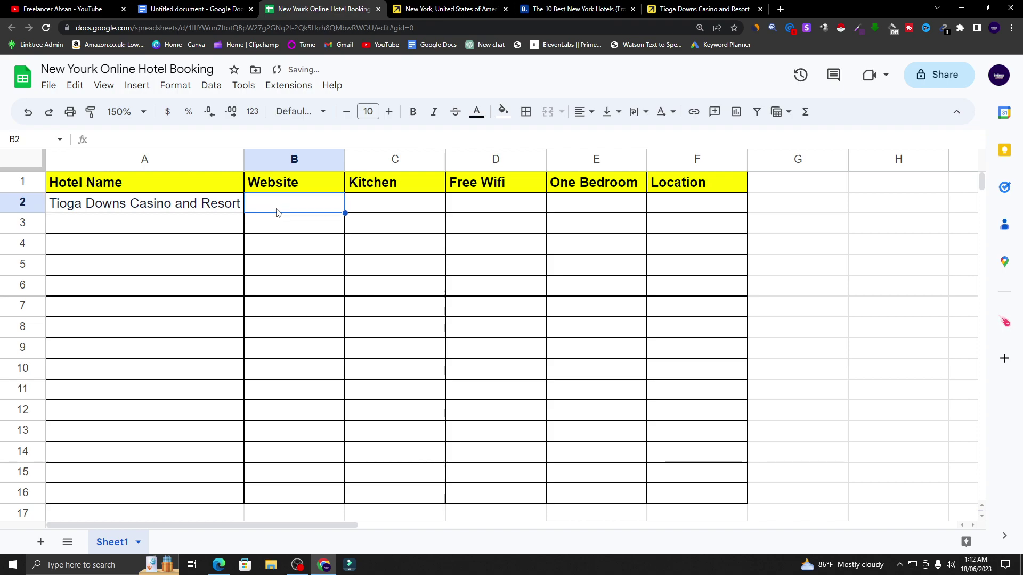
- Examine the amenities and room options on the Tioga Downs Casino and Resort page
click(687, 8)
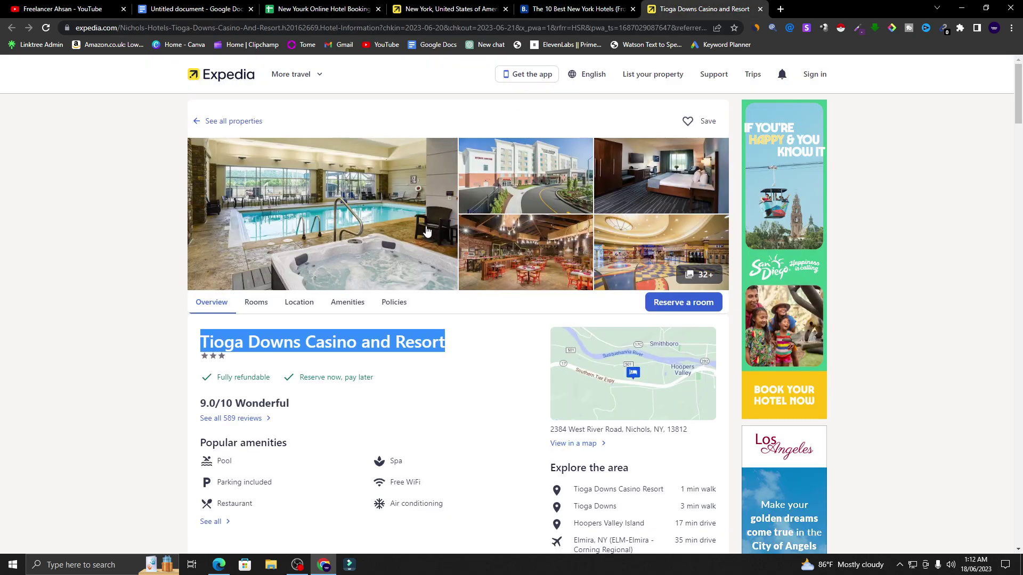
scroll(426, 234, down, 2)
scroll(425, 246, down, 3)
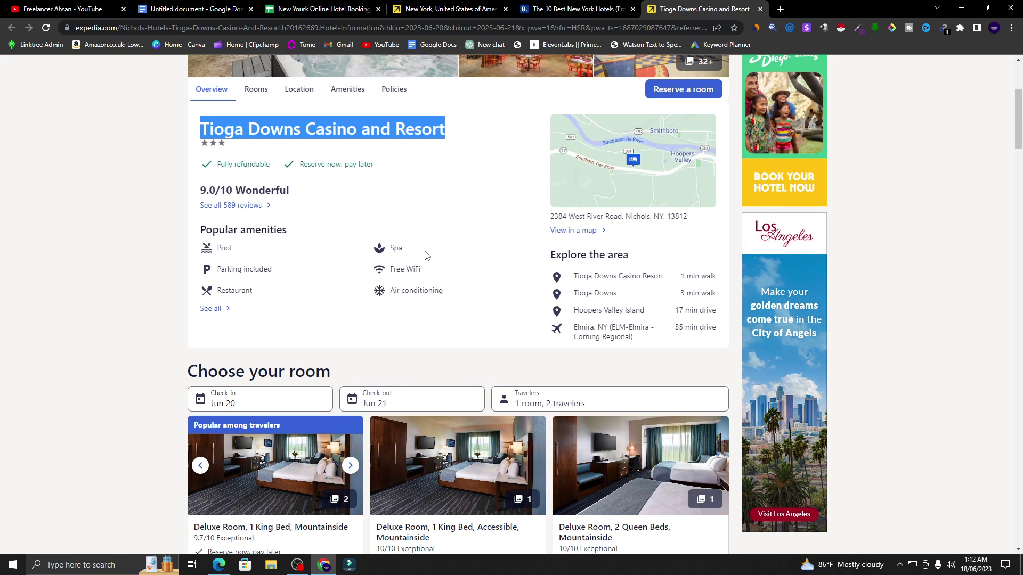
scroll(425, 256, up, 2)
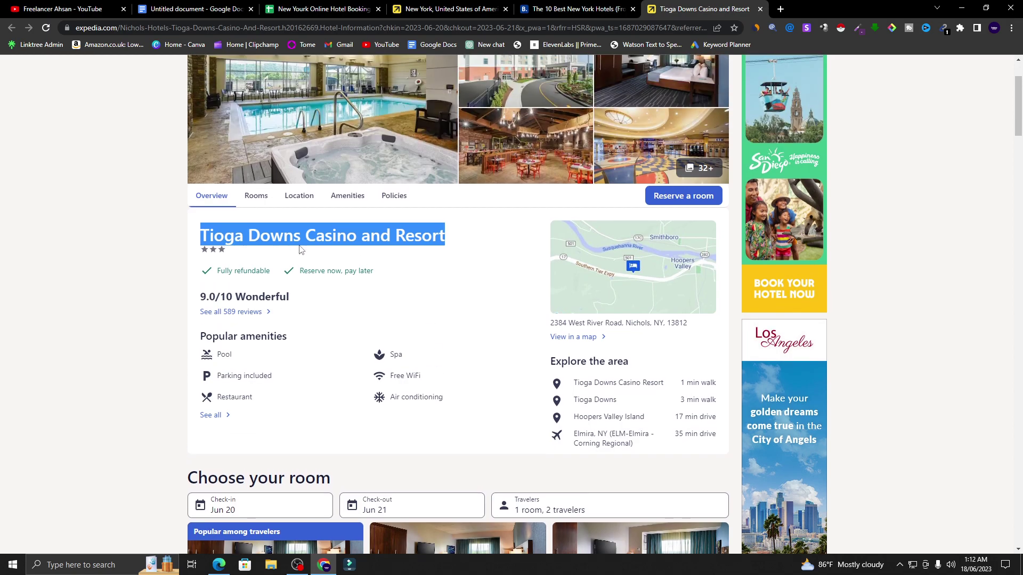
scroll(309, 253, down, 4)
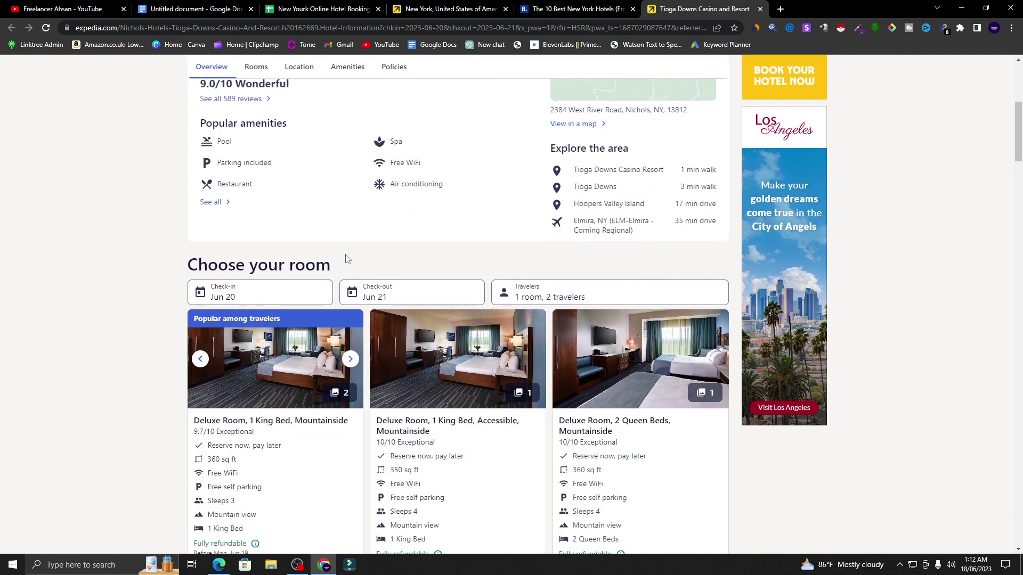
scroll(345, 258, down, 6)
scroll(346, 259, up, 12)
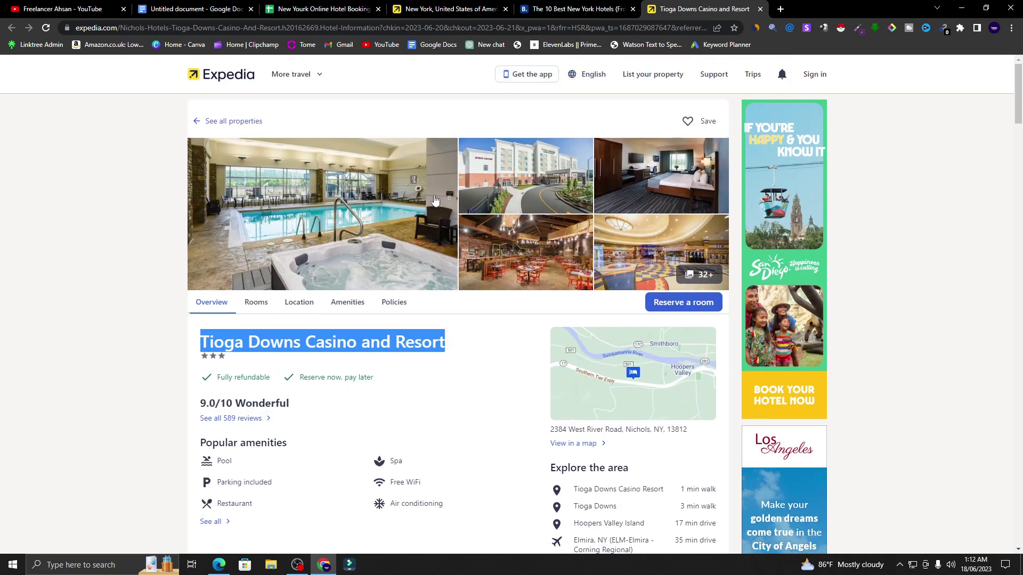
- Copy the full web address of the Tioga Downs Casino and Resort page
click(176, 29)
right_click(207, 28)
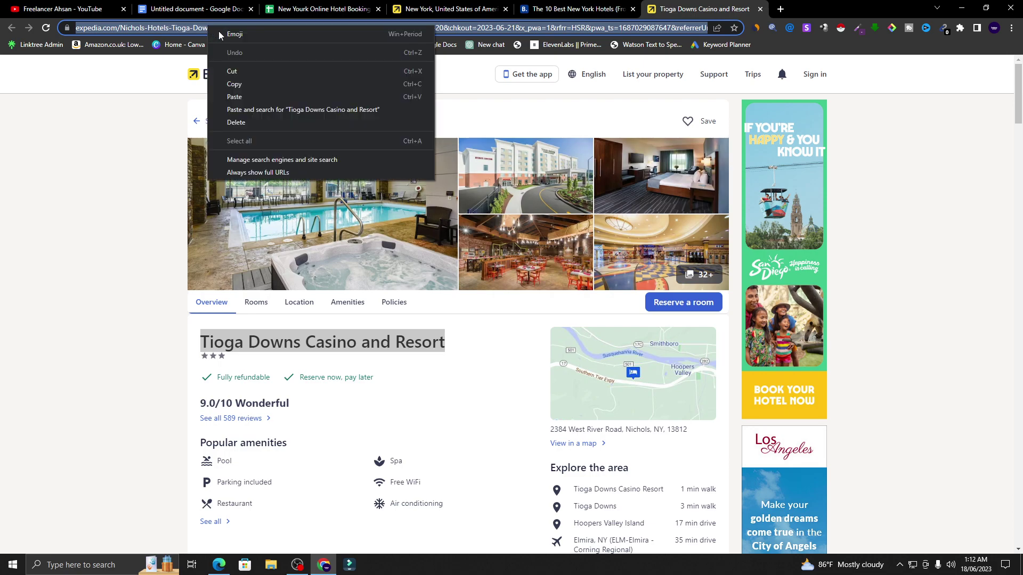
click(262, 84)
click(141, 166)
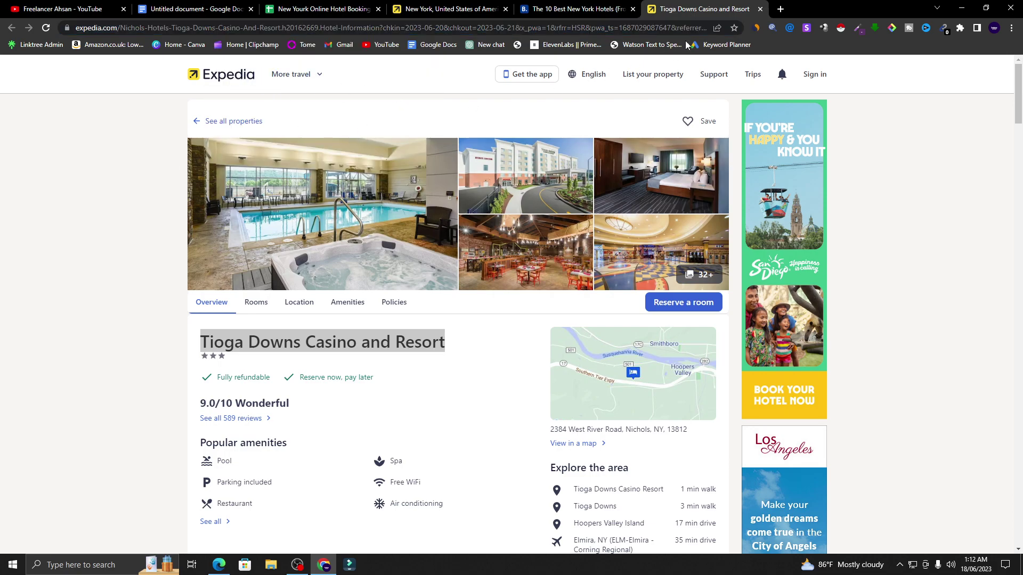
- Search Google for "bitly" in a new browser tab
click(782, 9)
click(482, 218)
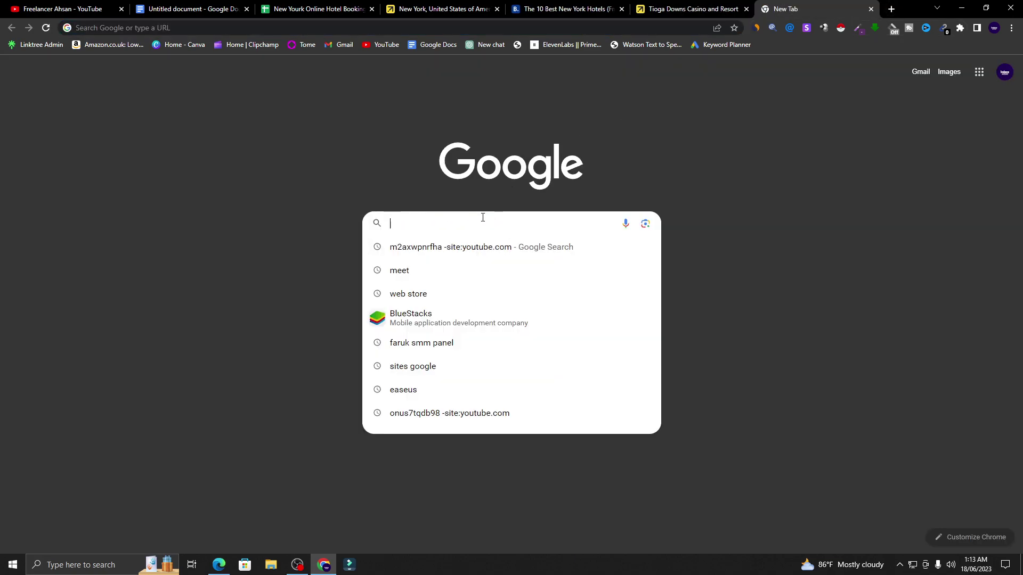
text(bit)
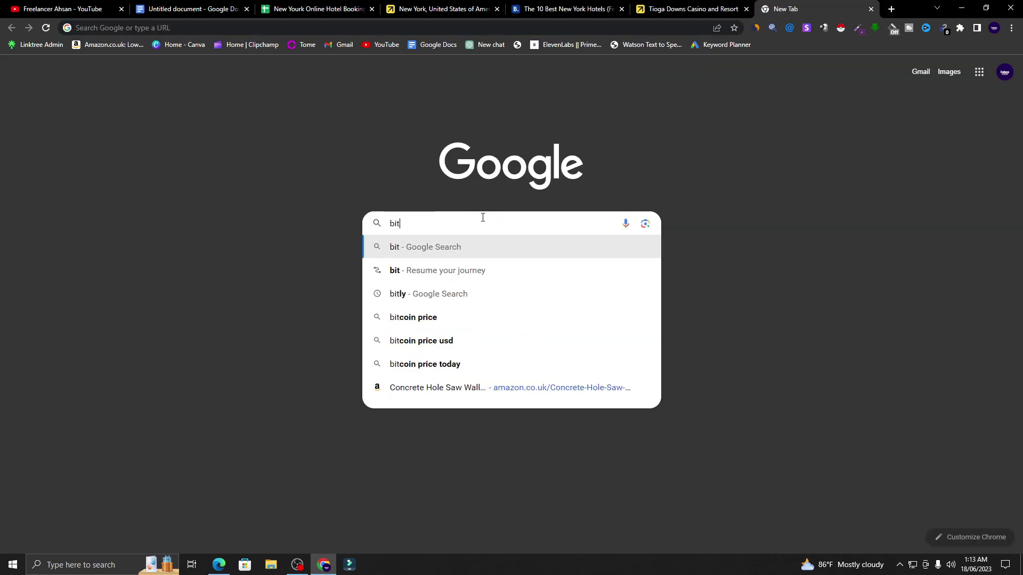
click(417, 294)
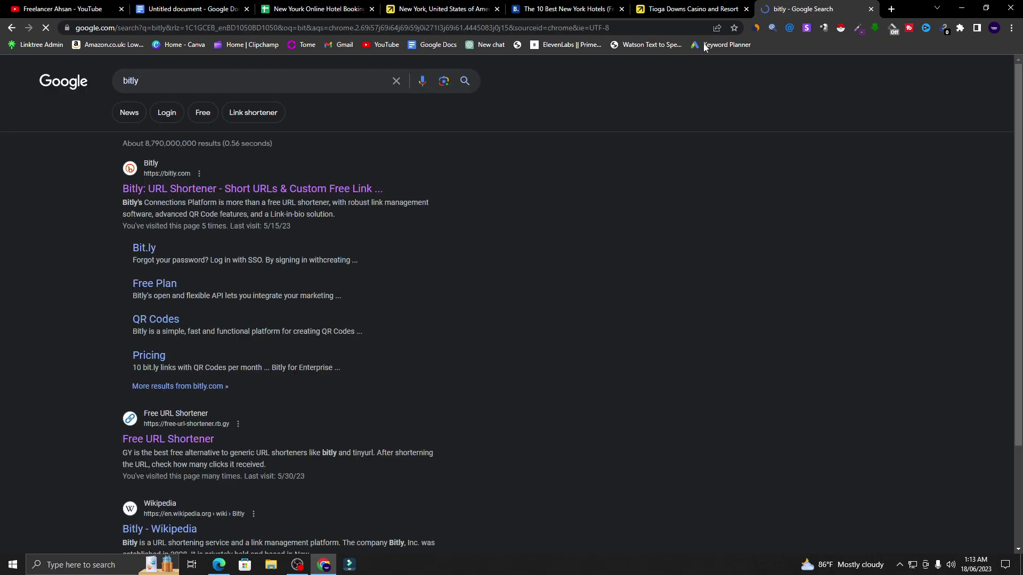
- Open the Bitly website and look through its home page for the link shortening tool
click(194, 190)
scroll(355, 250, down, 7)
scroll(302, 220, up, 1)
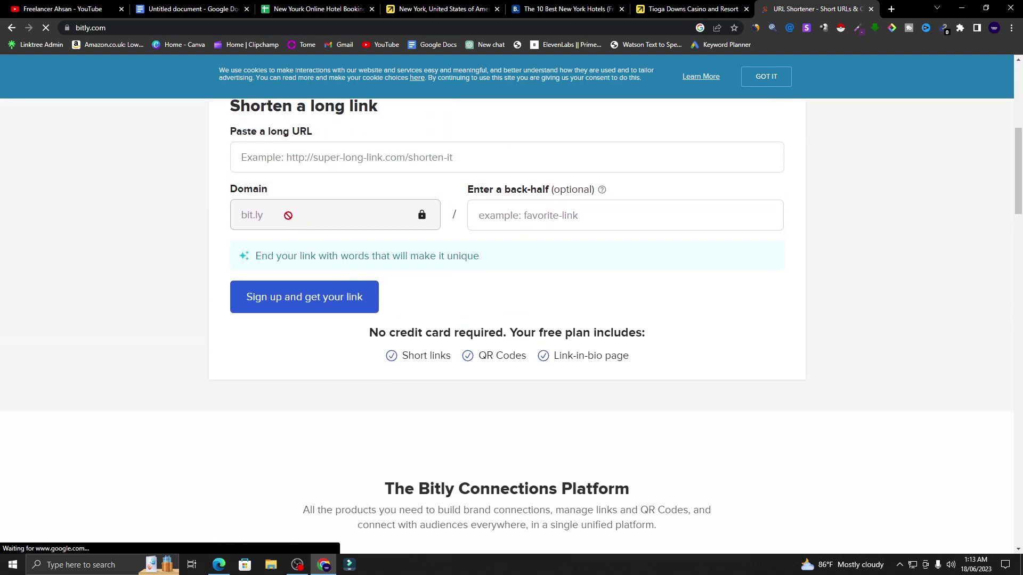
scroll(289, 215, down, 15)
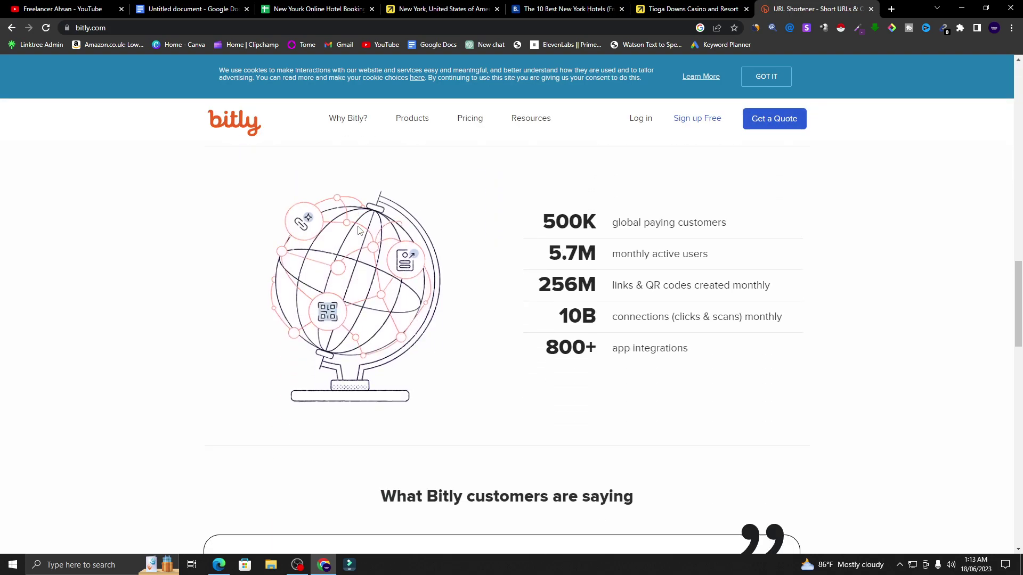
scroll(359, 230, down, 18)
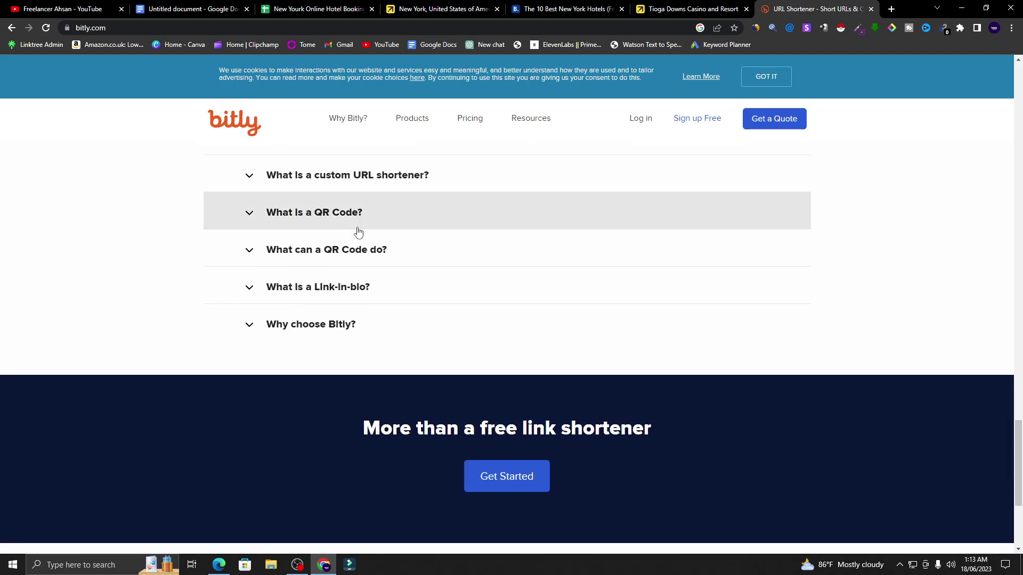
scroll(359, 230, up, 20)
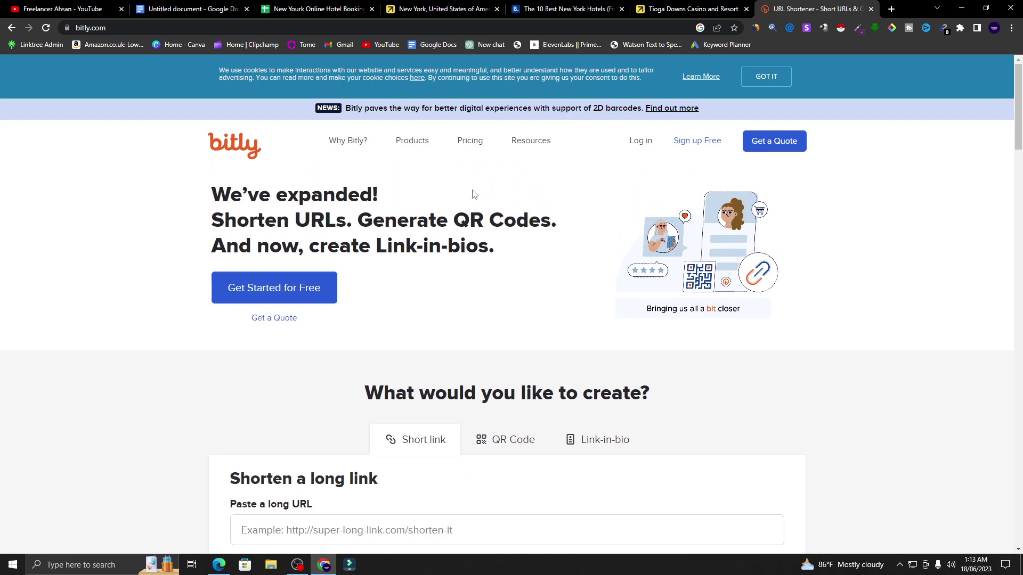
- Try to shorten the copied Tioga Downs page address with Bitly's short link form, and close the Bitly page
scroll(418, 365, down, 2)
click(348, 424)
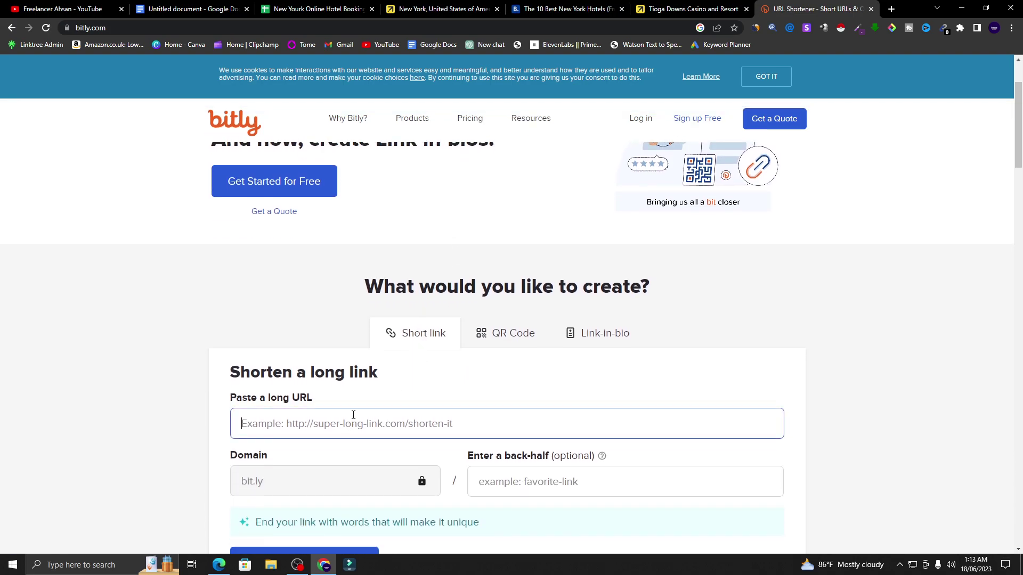
right_click(352, 421)
click(382, 318)
scroll(394, 340, down, 3)
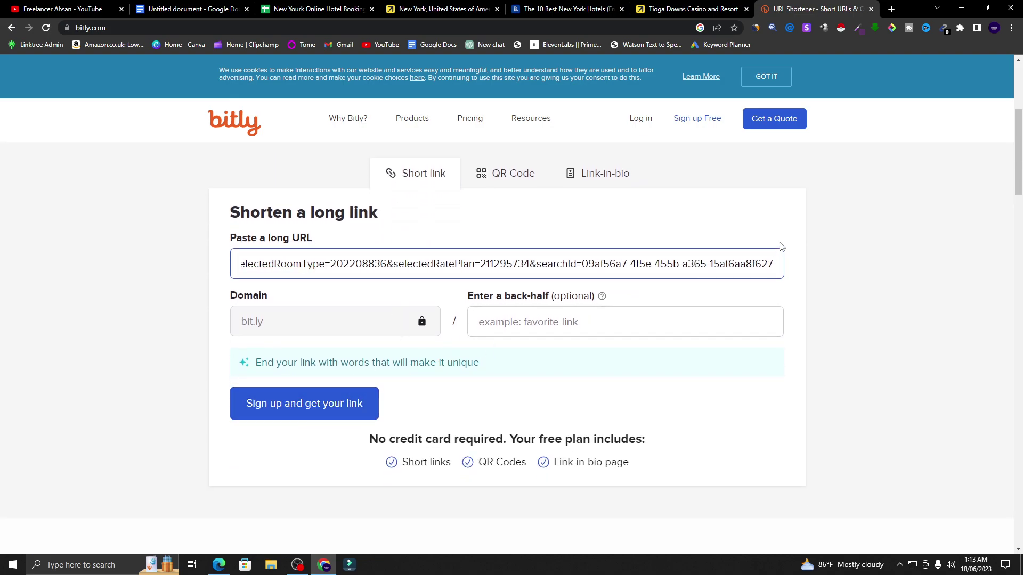
scroll(717, 237, up, 1)
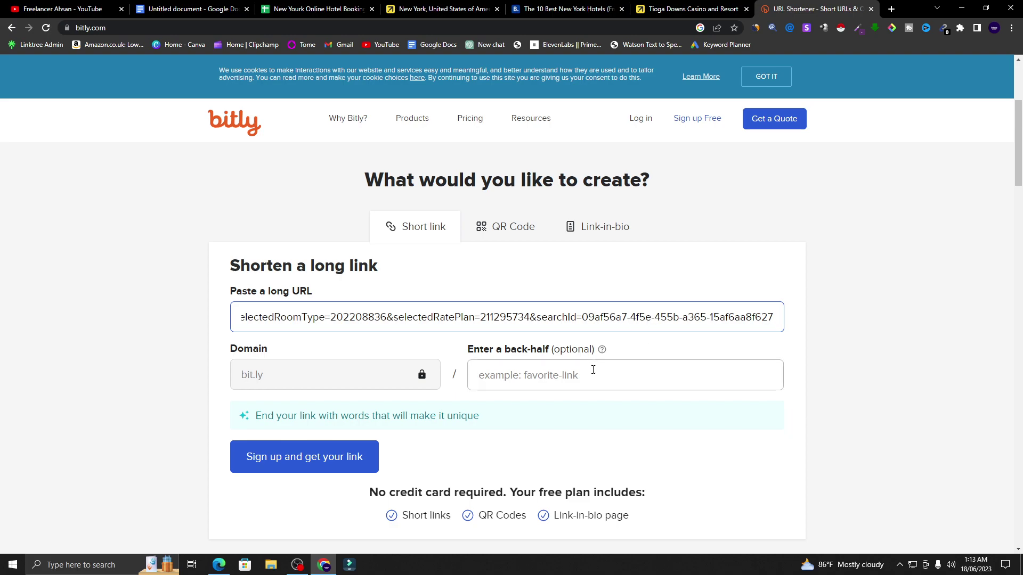
click(368, 374)
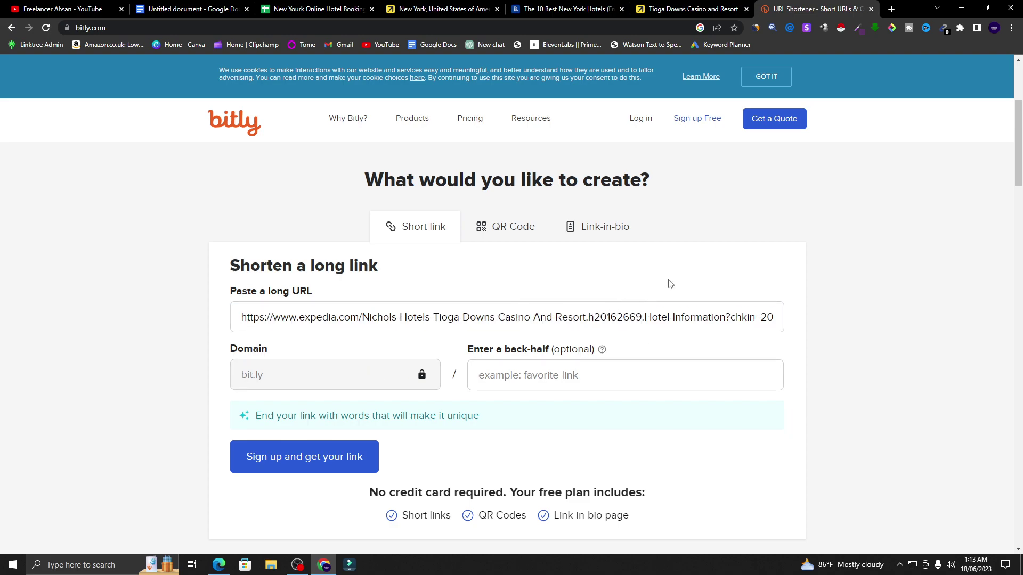
click(871, 9)
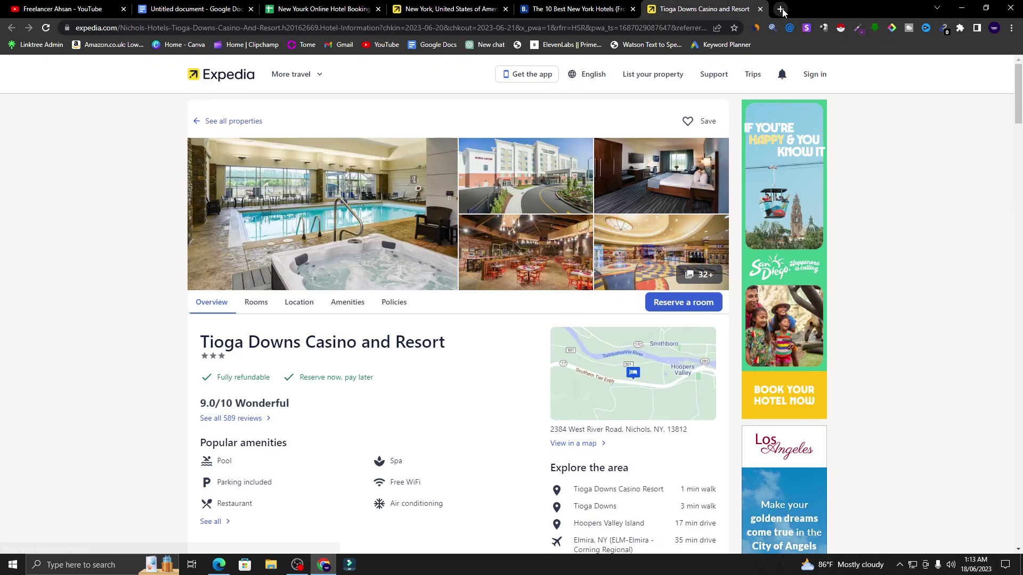
- Search Google for "url shortener free" in a new browser tab and open the Free URL Shortener site free-url-shortener.rb.gy
click(768, 8)
click(479, 221)
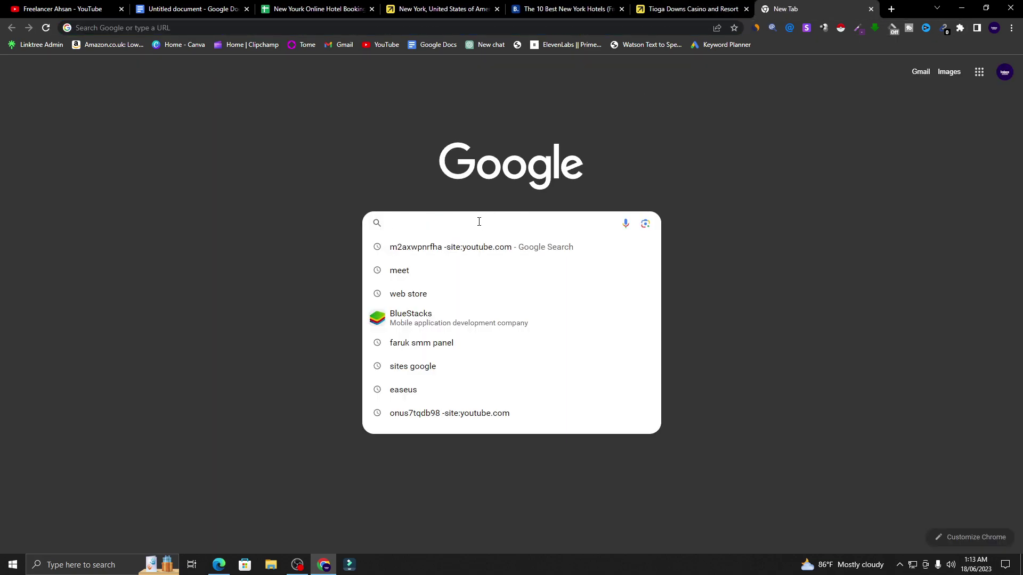
text(i)
key(BackSpace)
text(url shortener free)
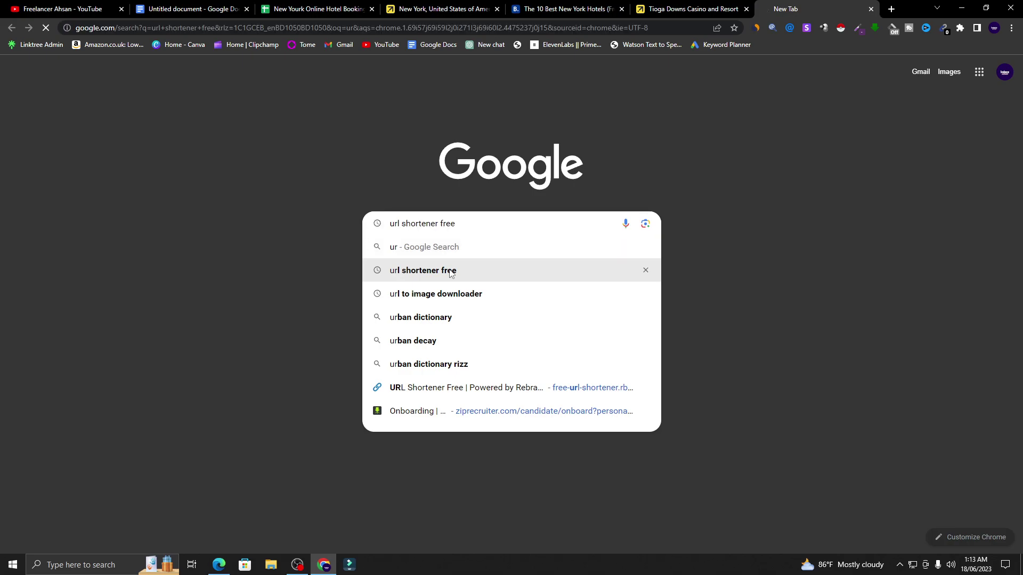
click(453, 270)
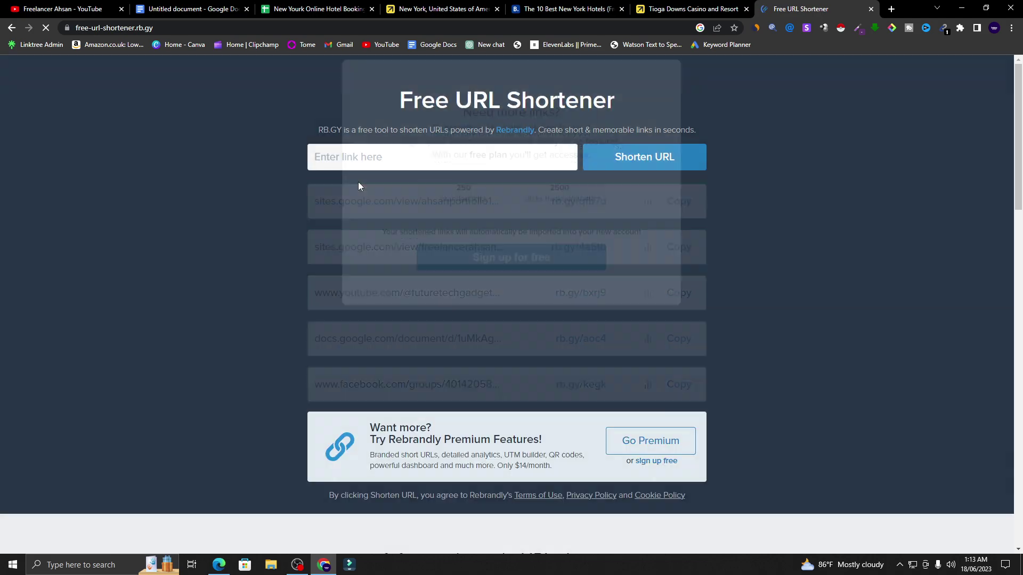
- Shorten the copied Tioga Downs page address with the Free URL Shortener and dismiss the promotional pop-ups
right_click(352, 183)
click(316, 155)
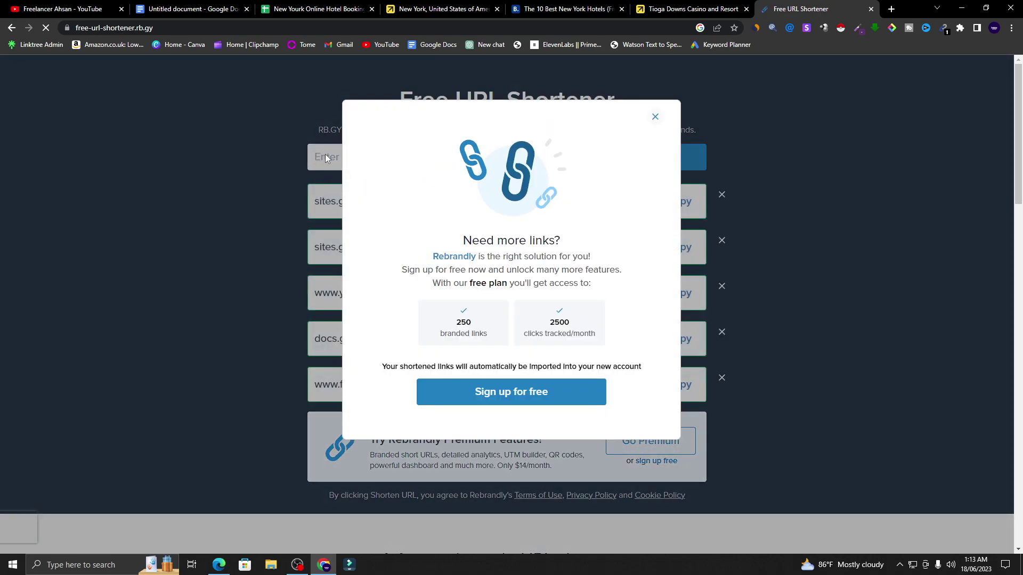
click(325, 155)
right_click(355, 155)
click(392, 218)
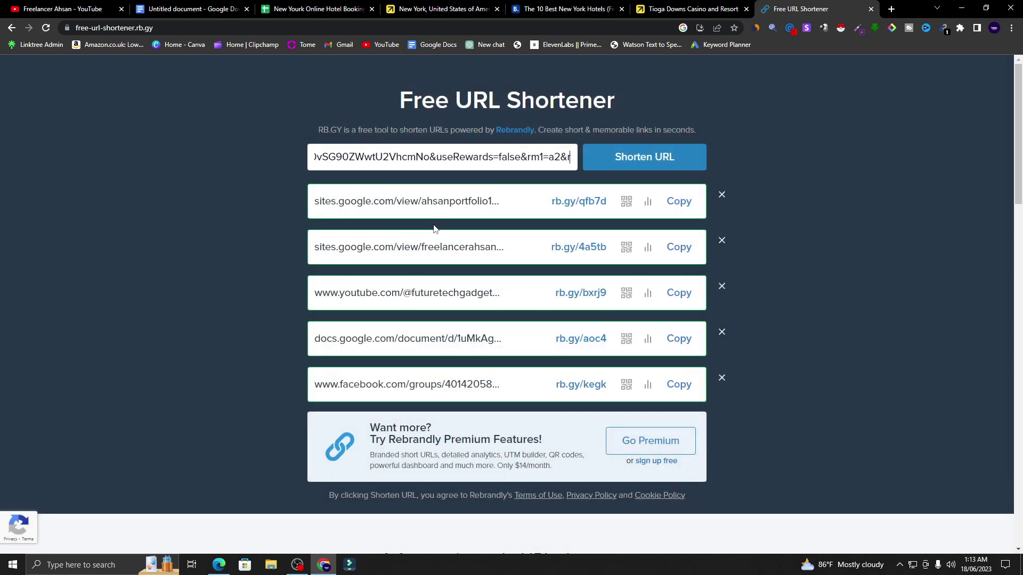
click(617, 162)
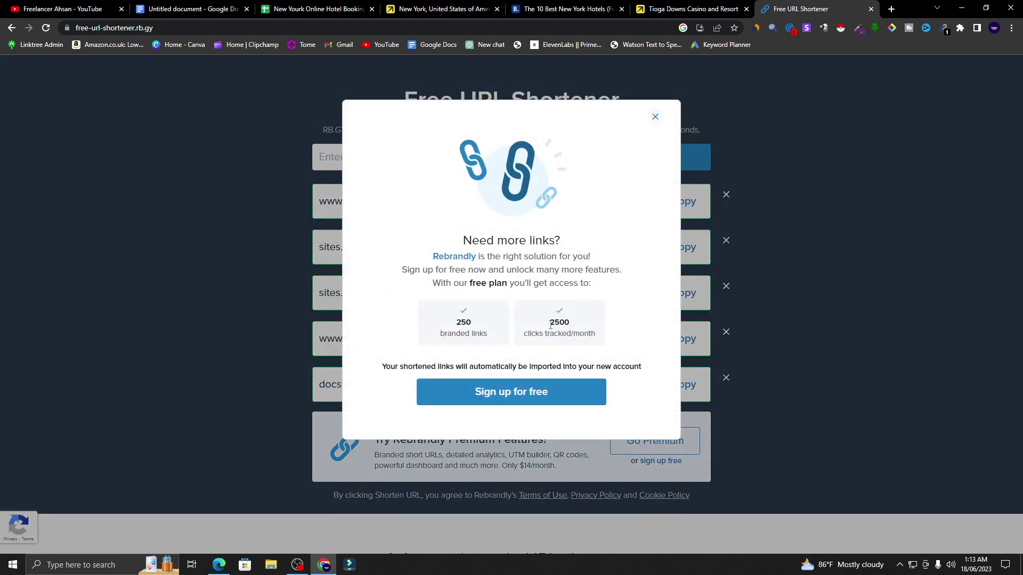
click(662, 113)
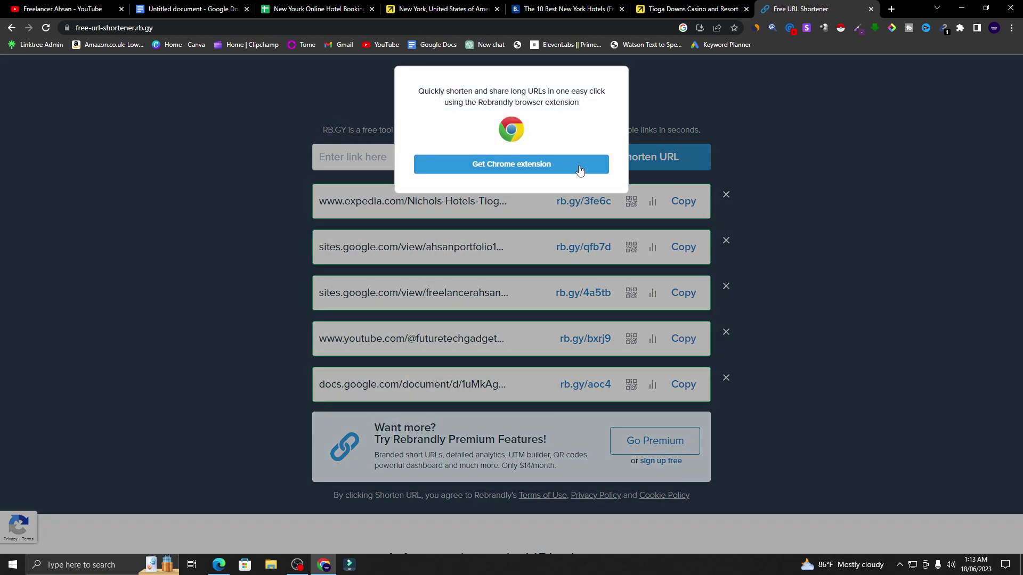
click(728, 114)
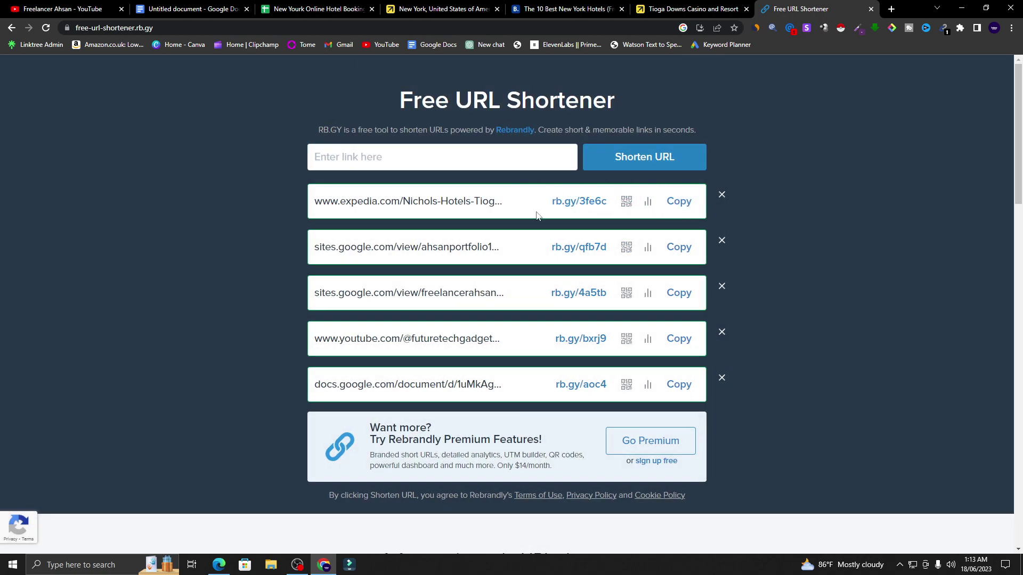
- Copy the shortened Tioga Downs link into cell B2 of the hotel spreadsheet and widen column B to fit it
click(679, 202)
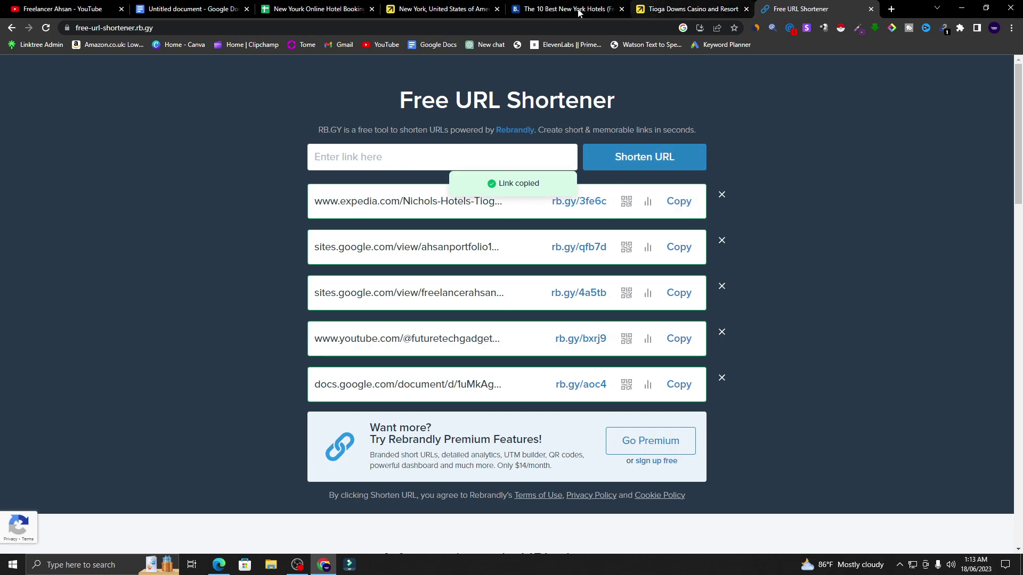
click(314, 9)
right_click(290, 207)
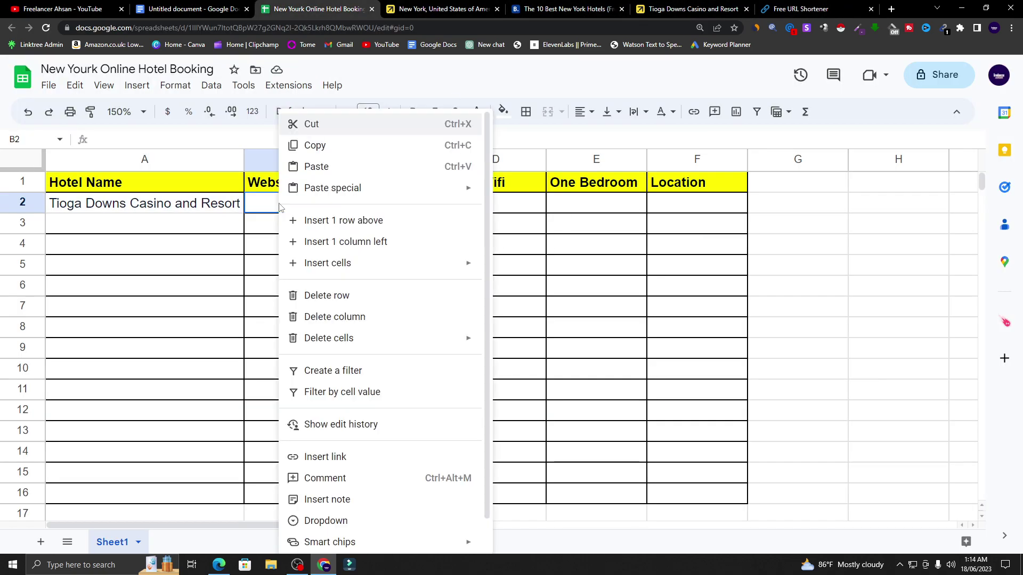
click(337, 166)
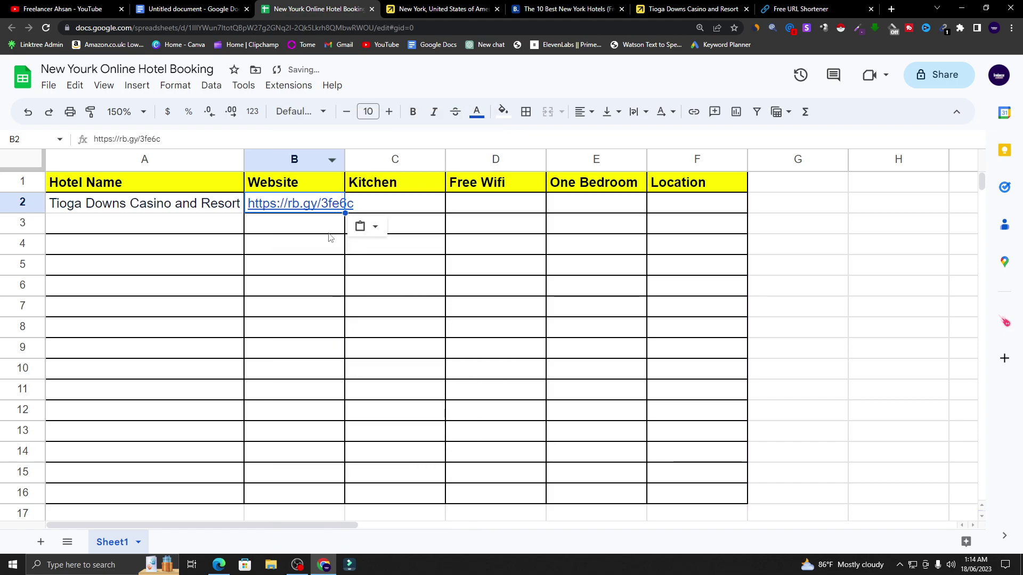
drag(345, 160, 358, 159)
- Enter Yes under Kitchen, Free Wifi and One Bedroom for Tioga Downs in cells C2, D2 and E2
click(397, 202)
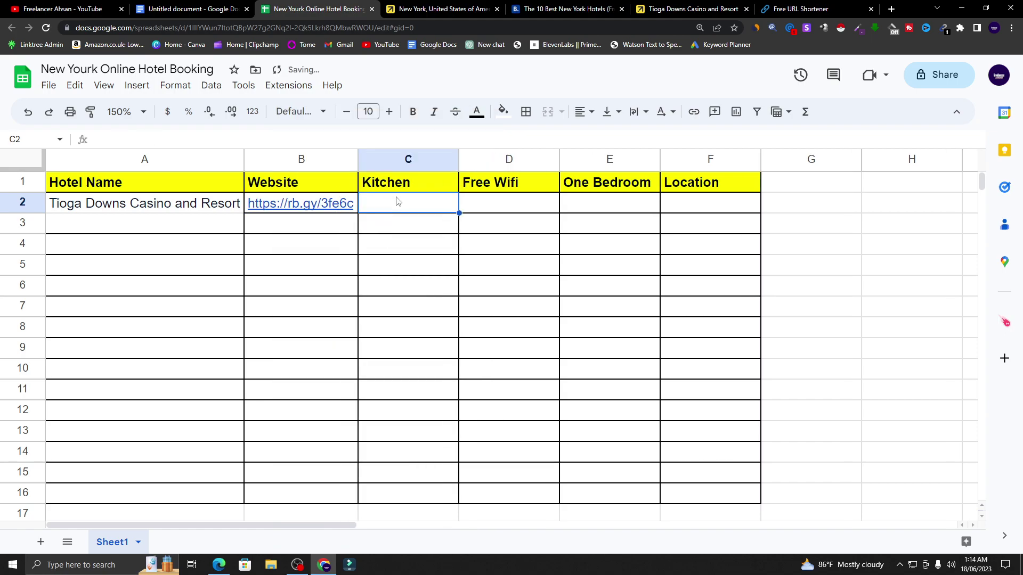
text(Yes)
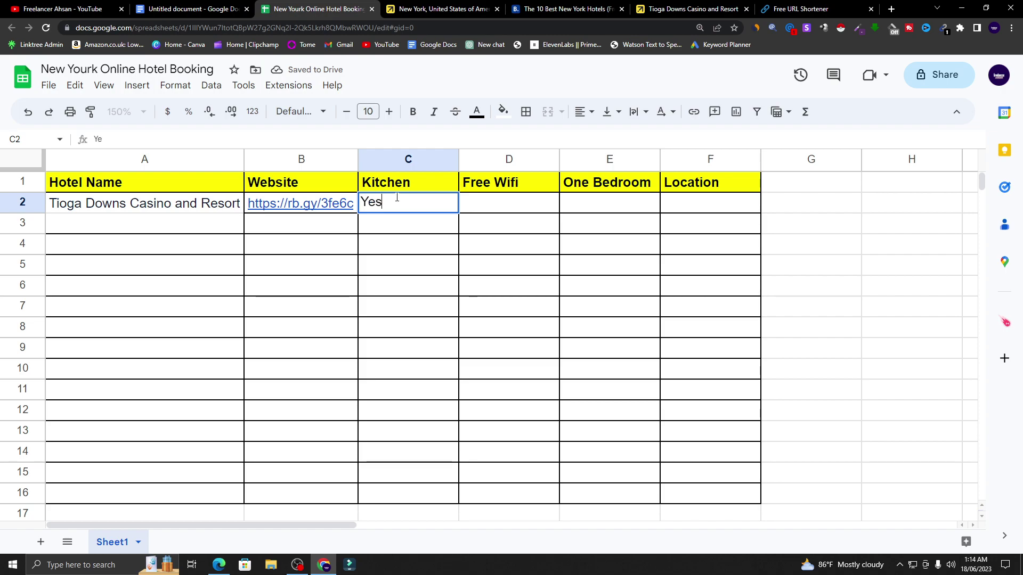
click(484, 190)
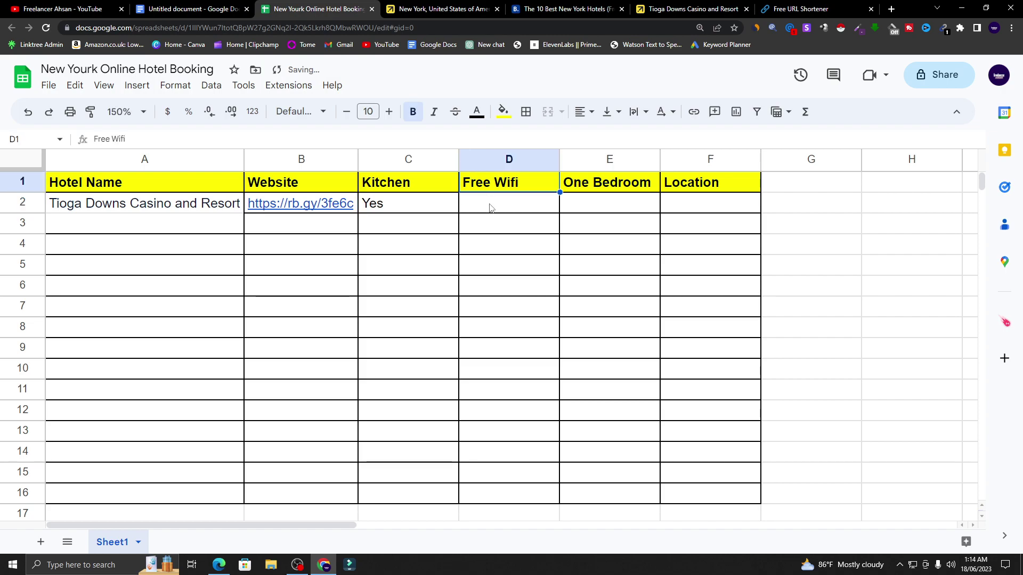
click(487, 209)
text(Ye)
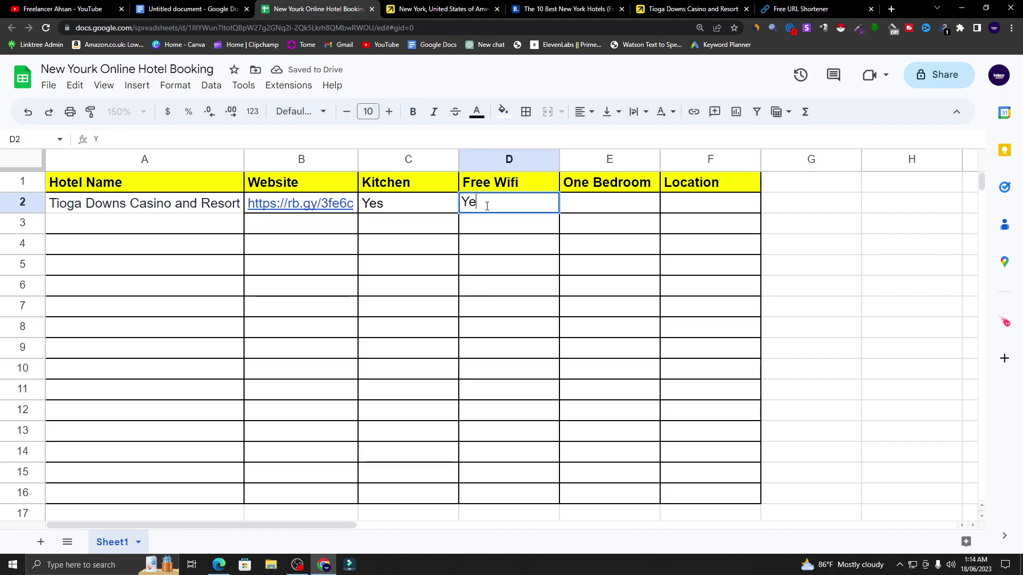
text(s)
click(591, 213)
text(Y)
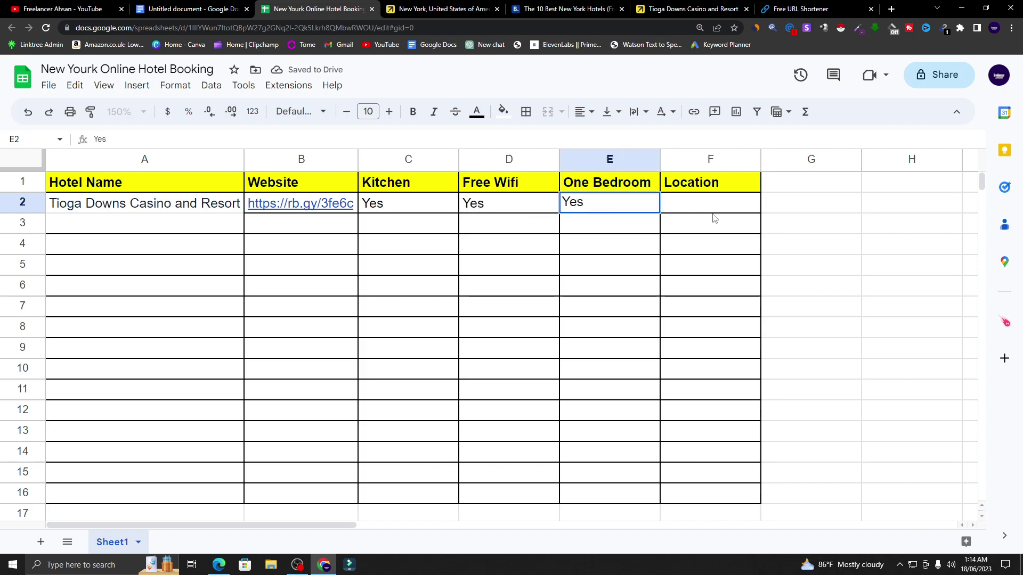
- Check the hotel's location on its Expedia page and enter New York as the Location in cell F2
click(716, 209)
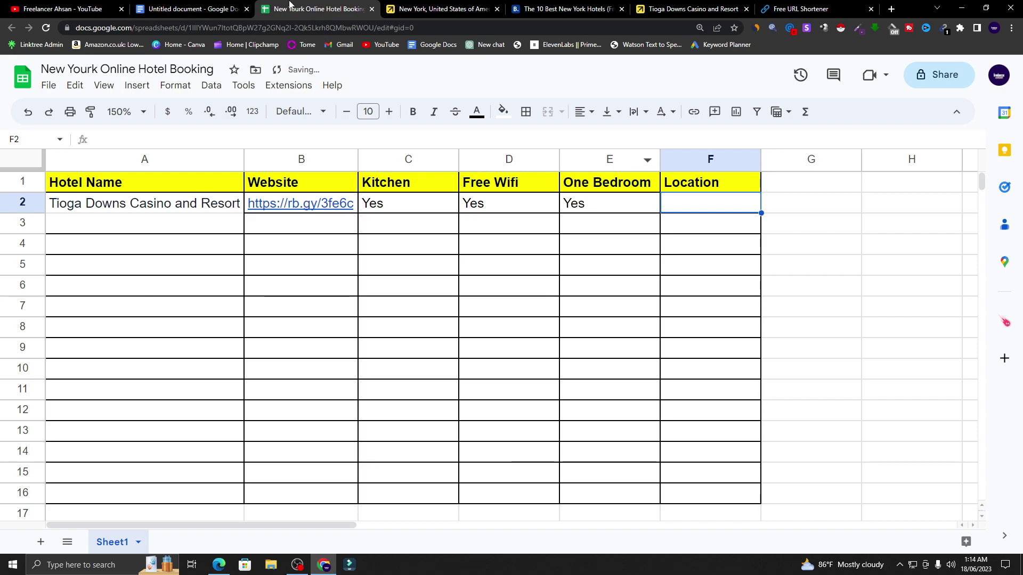
click(426, 8)
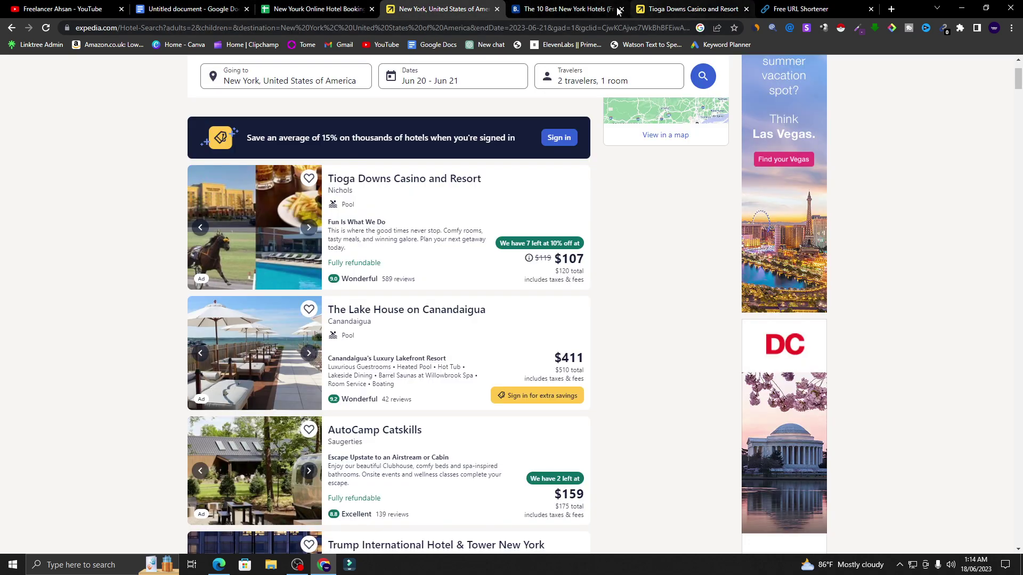
click(682, 6)
scroll(311, 341, down, 3)
scroll(308, 300, up, 2)
scroll(307, 300, up, 2)
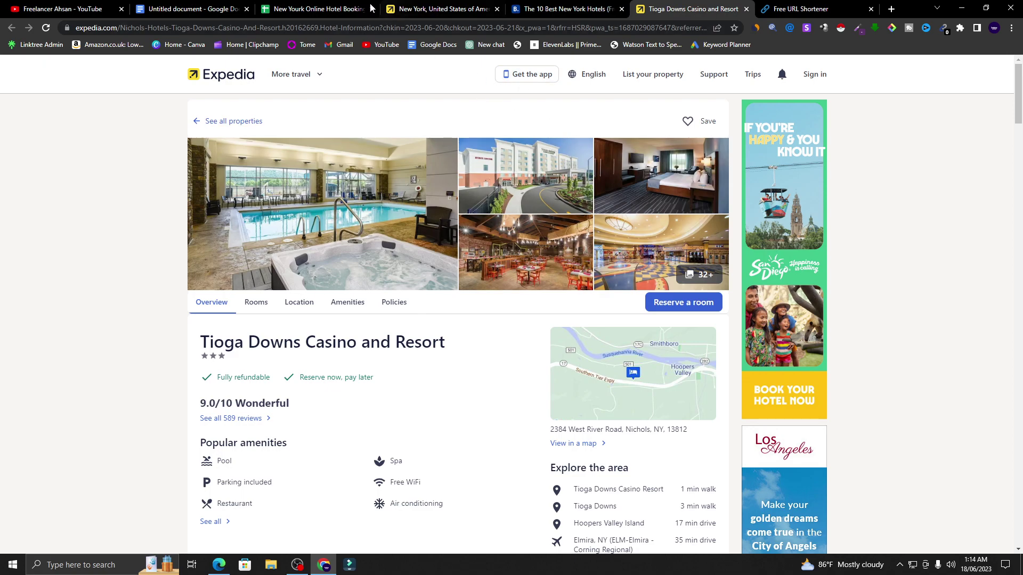
click(353, 7)
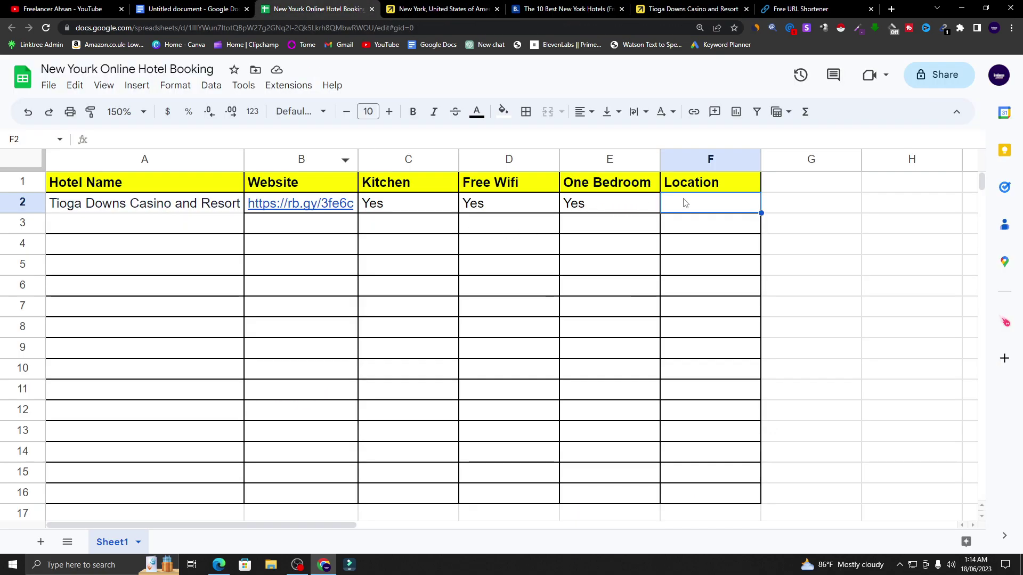
text(New Yor)
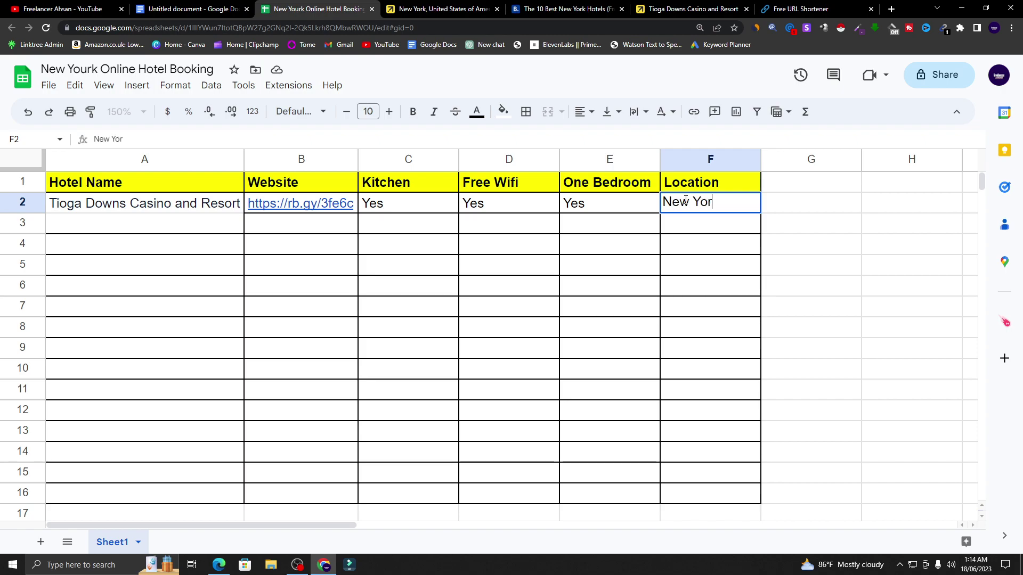
click(87, 306)
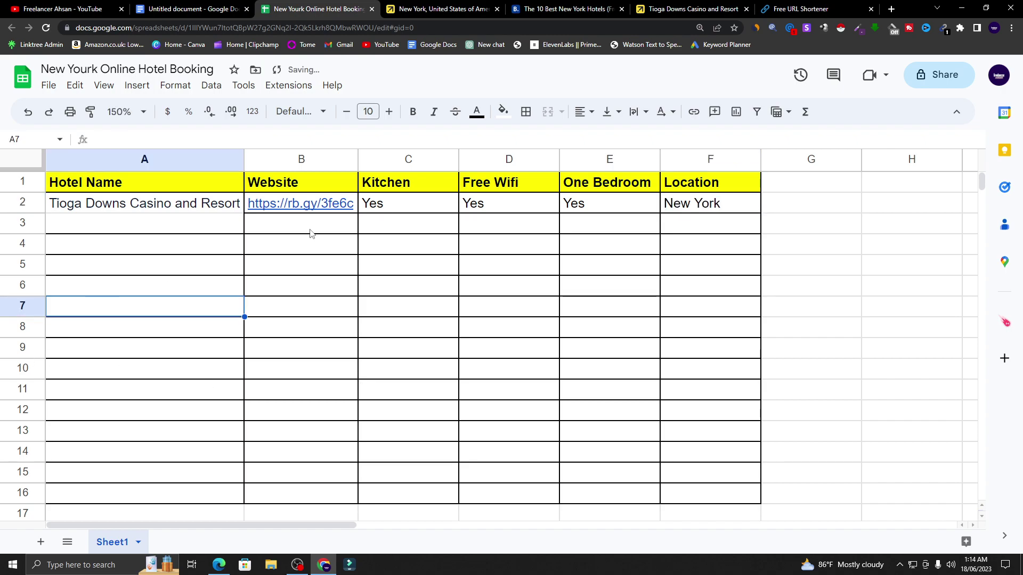
click(131, 243)
click(168, 211)
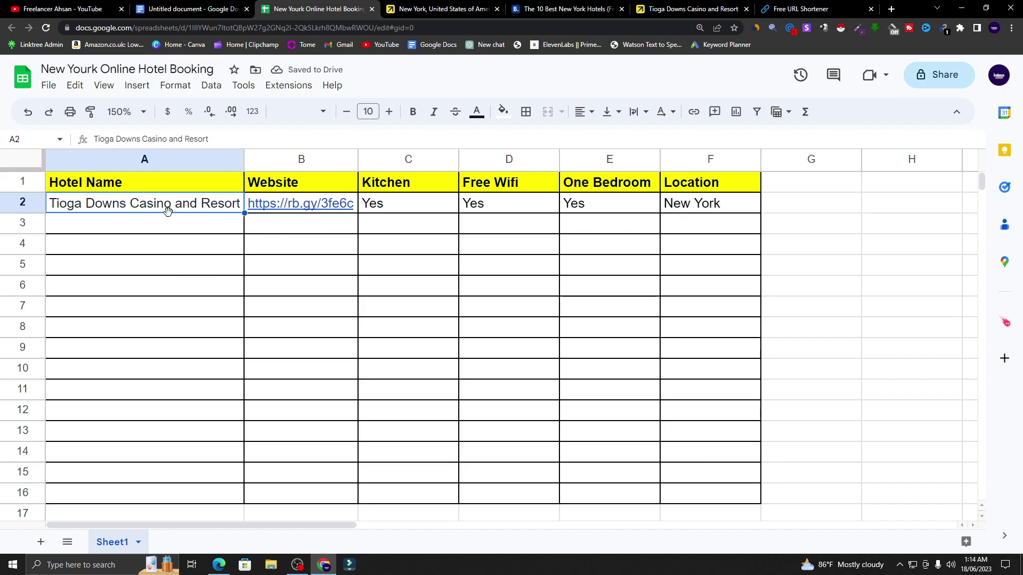
click(192, 246)
- Apply all borders to the empty cell A3 below the first hotel name
click(159, 223)
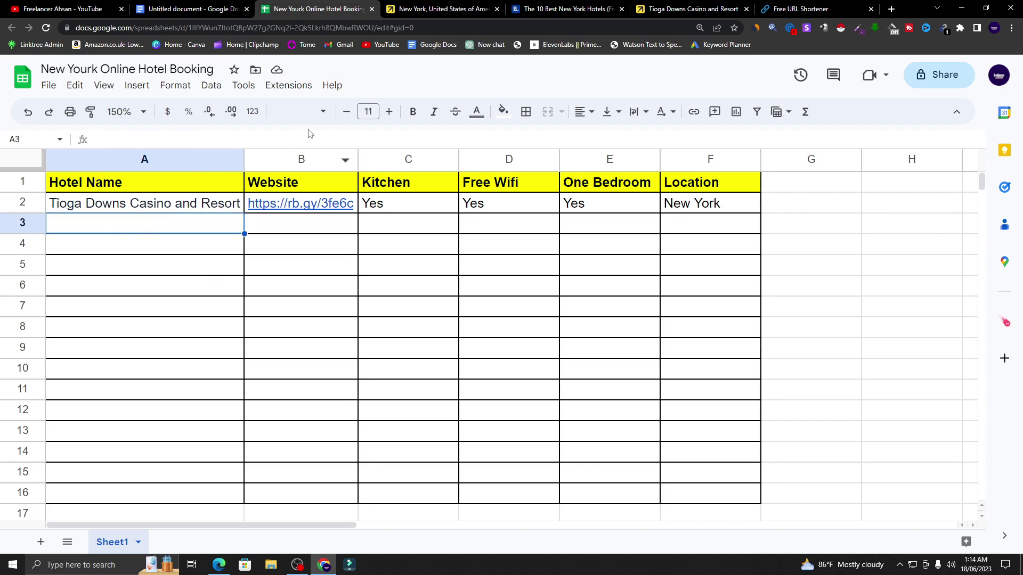
click(526, 111)
click(533, 140)
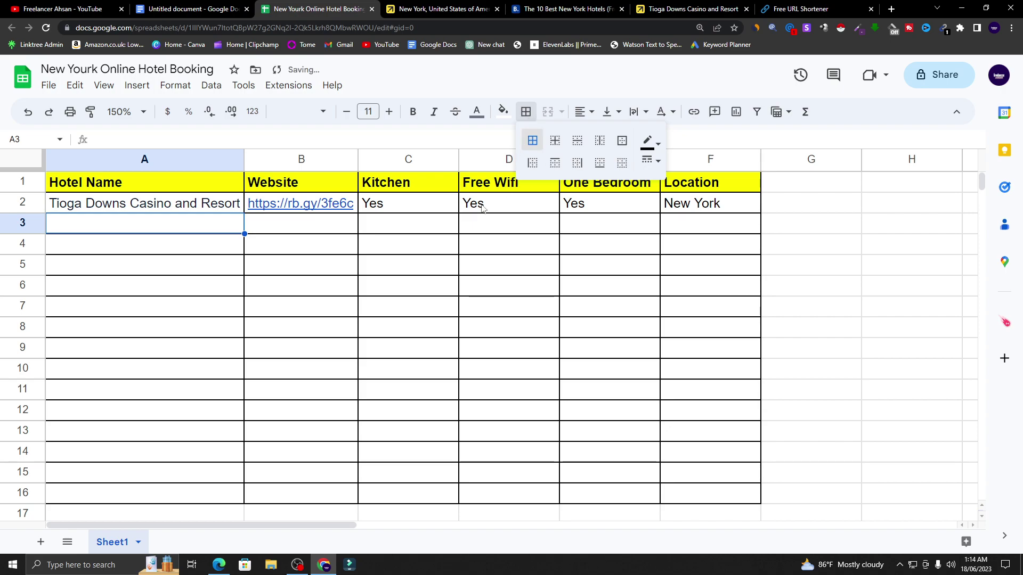
click(384, 267)
click(310, 213)
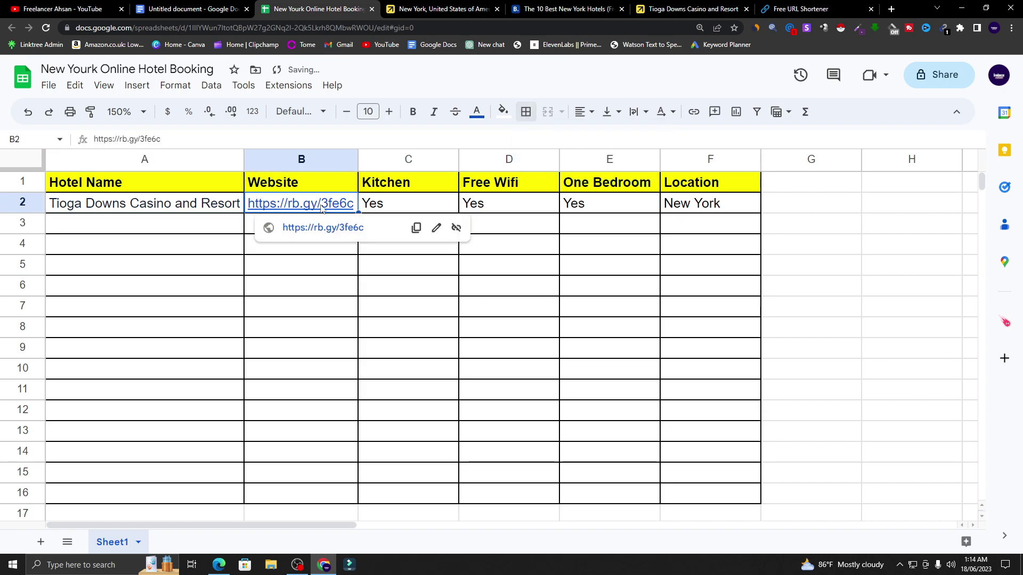
- Open the shortened Tioga Downs link from cell B2 and copy the hotel's street address from its Expedia page
click(342, 231)
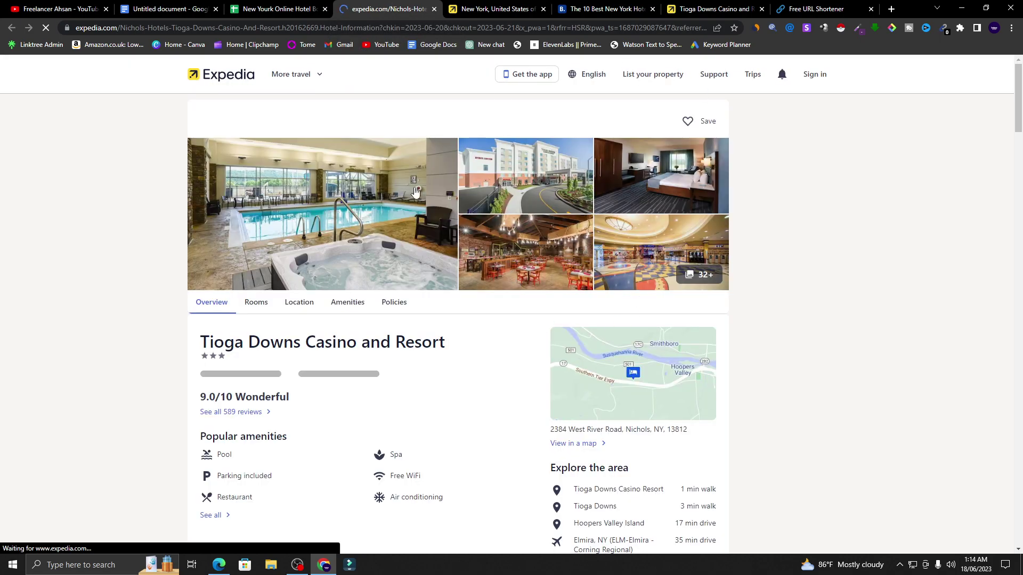
scroll(314, 245, down, 5)
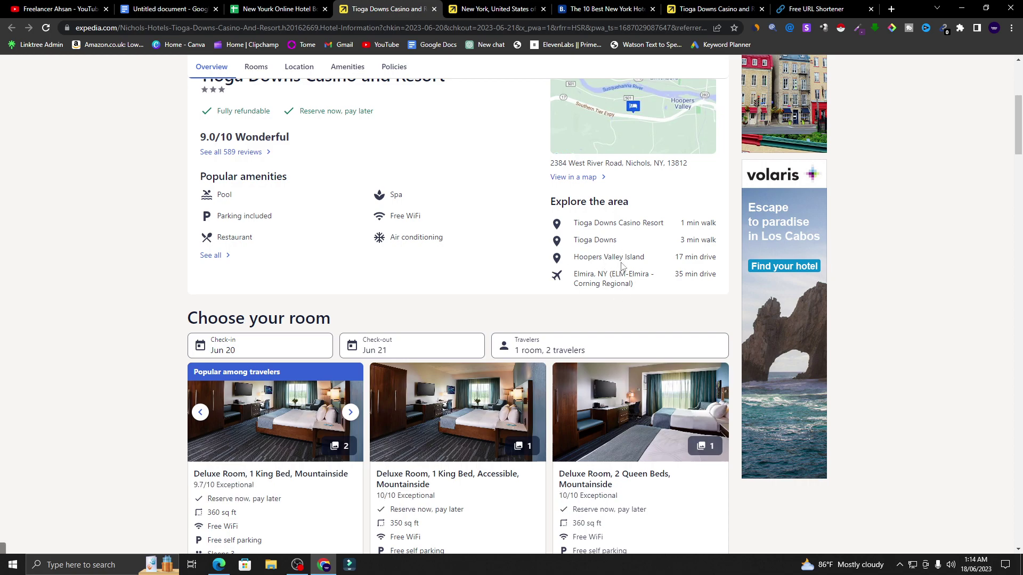
scroll(621, 266, up, 4)
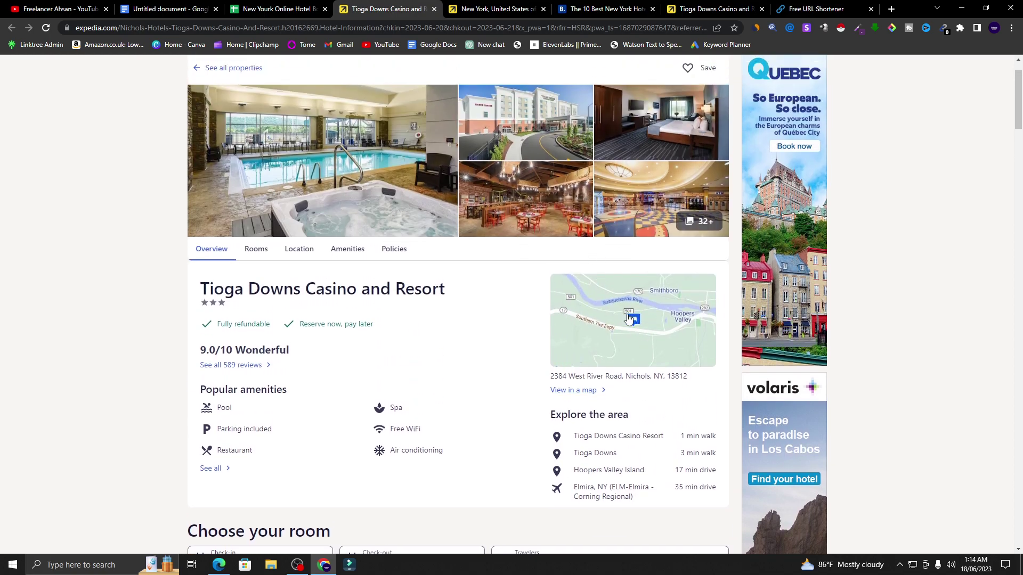
drag(545, 378, 686, 380)
right_click(686, 380)
click(696, 383)
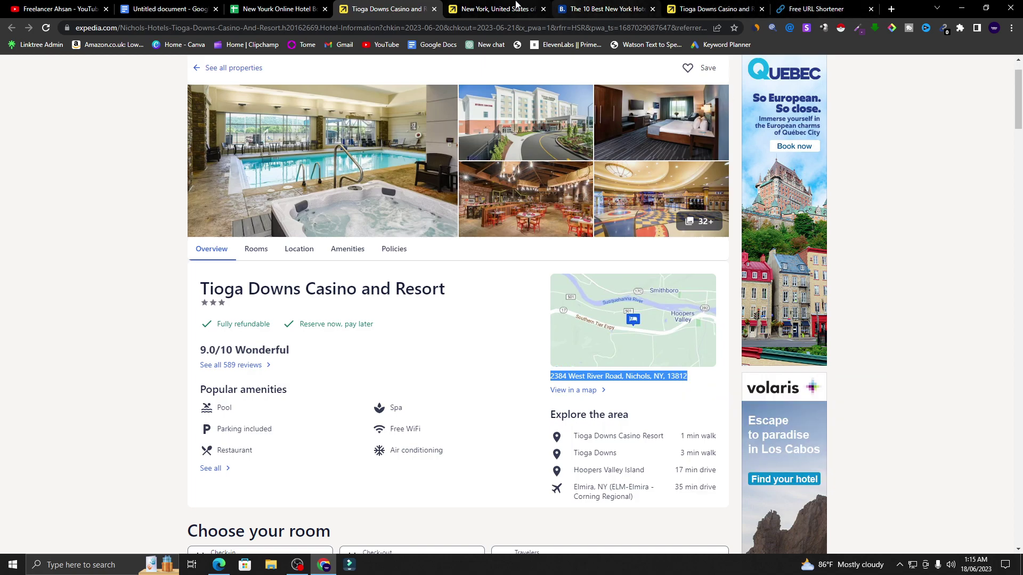
- Replace the Location in cell F2 of the hotel spreadsheet with the copied street address
click(277, 9)
triple_click(686, 207)
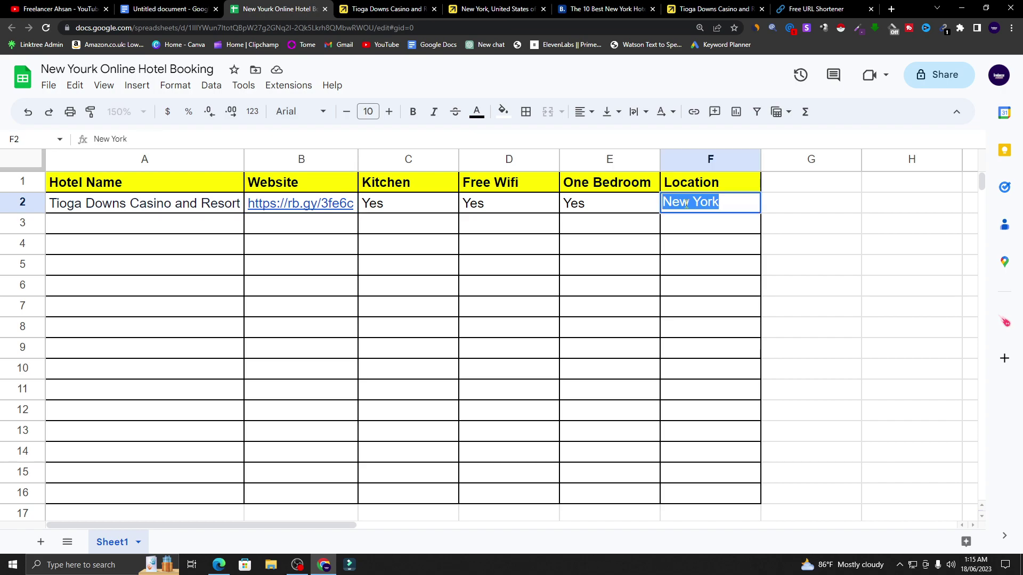
right_click(686, 203)
click(720, 261)
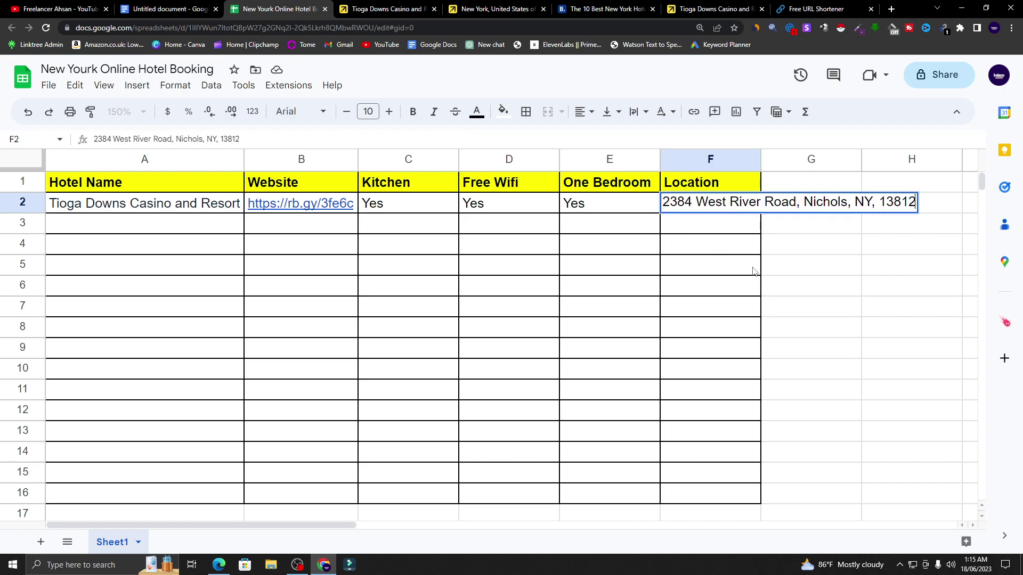
- Widen column F so the full hotel address in cell F2 fits inside it
double_click(761, 154)
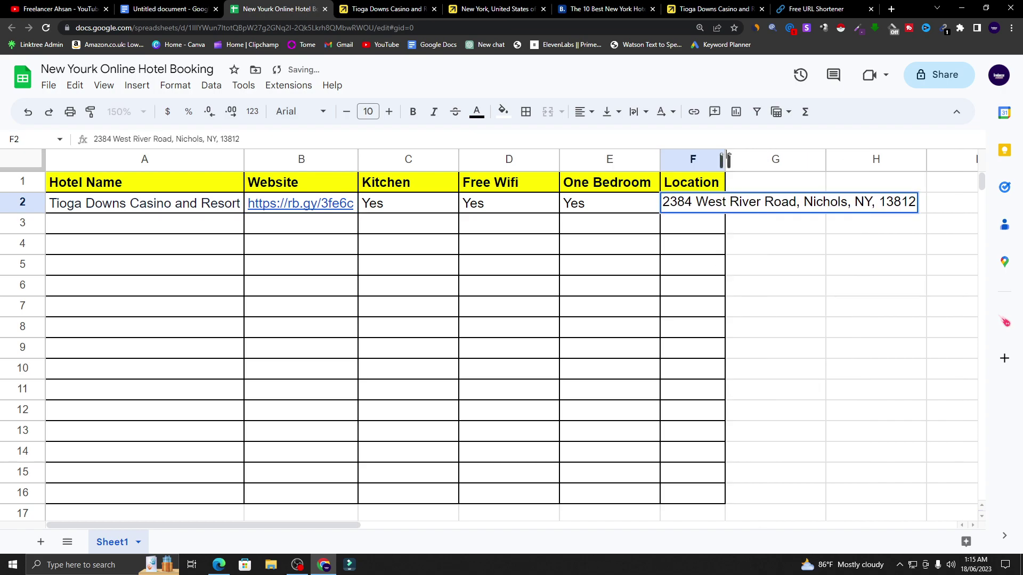
drag(727, 159, 919, 159)
drag(725, 159, 940, 159)
click(823, 303)
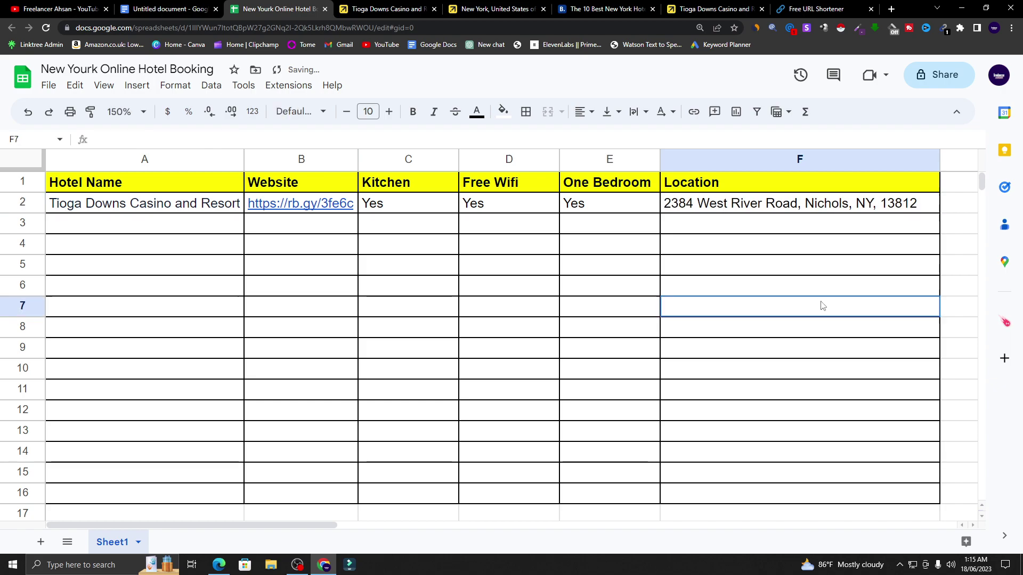
click(711, 208)
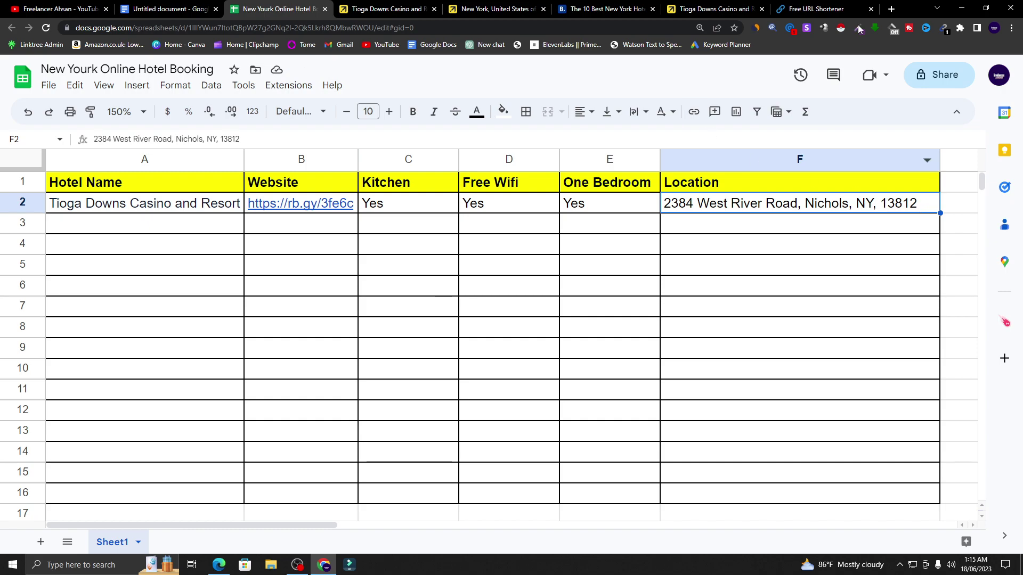
- Examine the full property amenities list on the Tioga Downs Expedia page, then close the list
click(718, 7)
scroll(532, 215, down, 3)
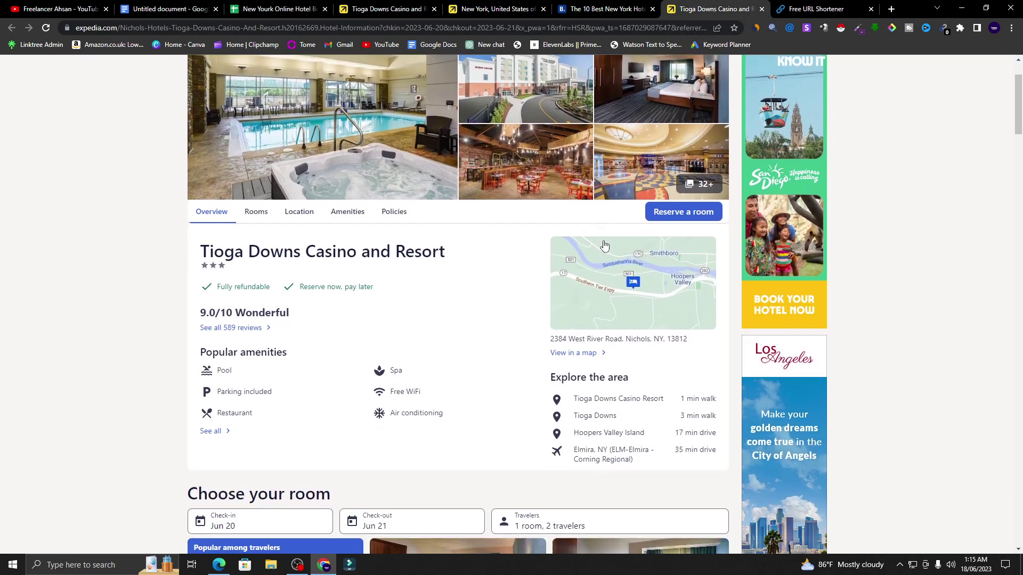
click(215, 362)
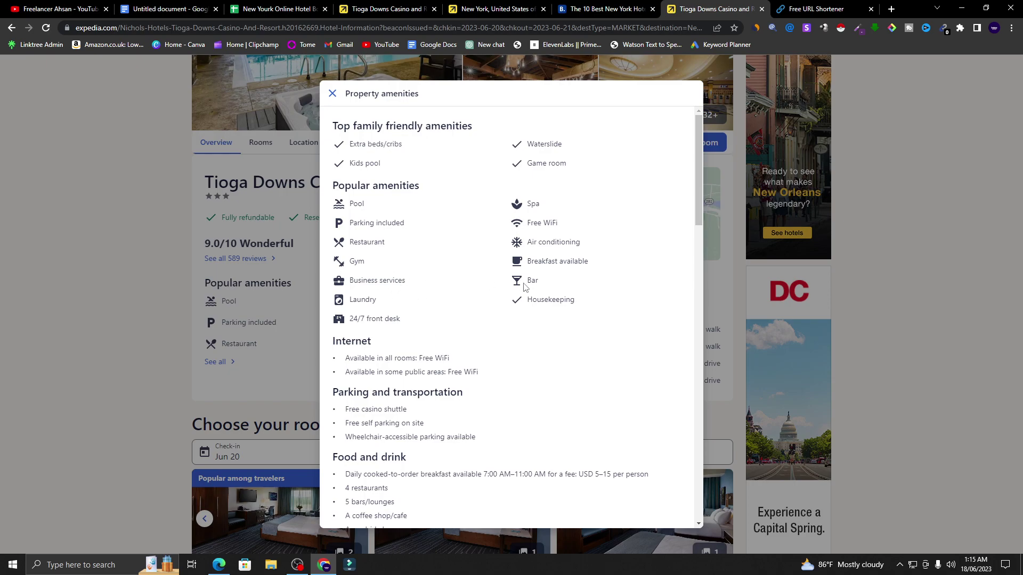
scroll(528, 293, down, 5)
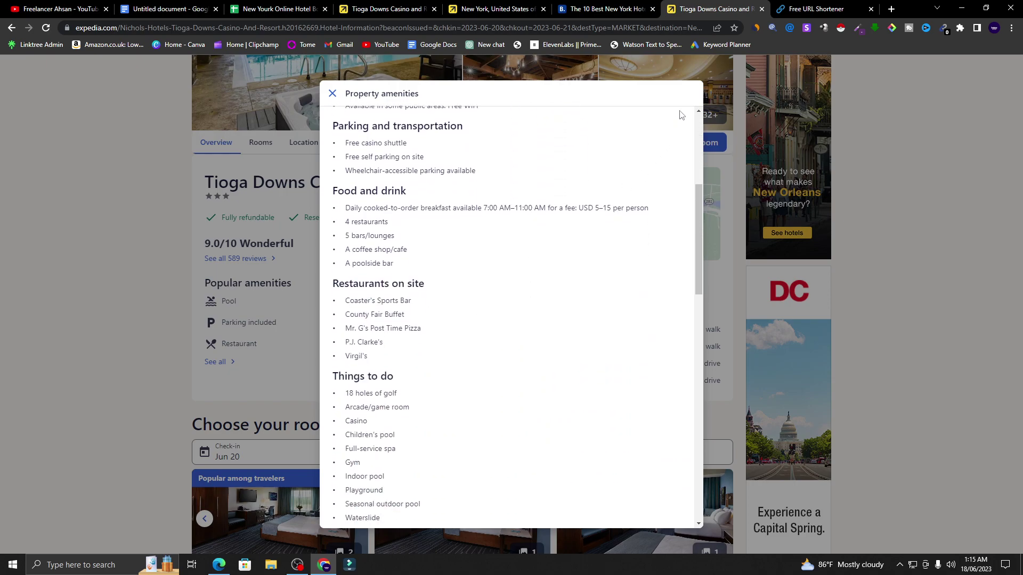
click(332, 93)
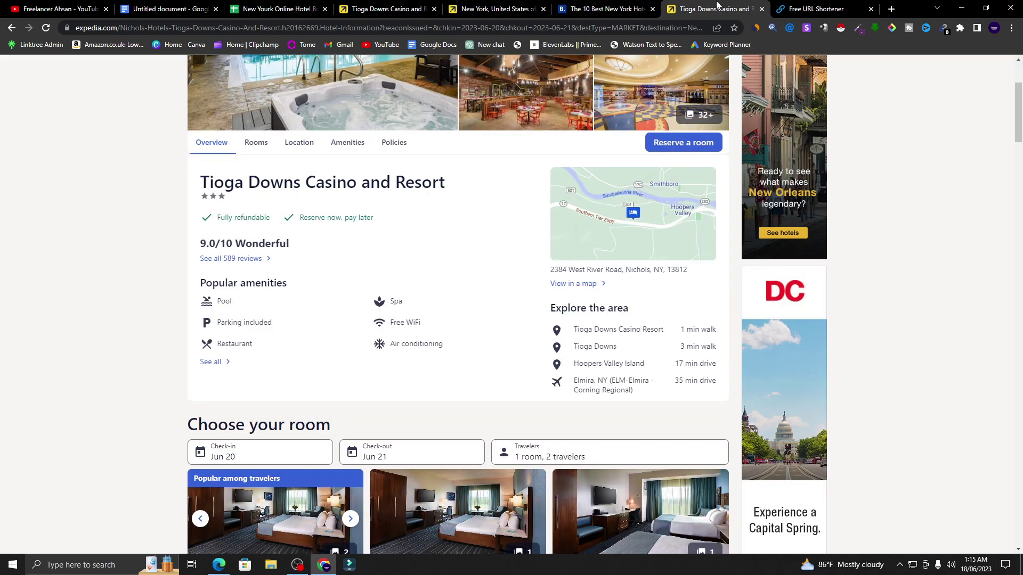
- Close both Tioga Downs Expedia pages and the Expedia New York search results, leaving the Booking.com page open
click(394, 9)
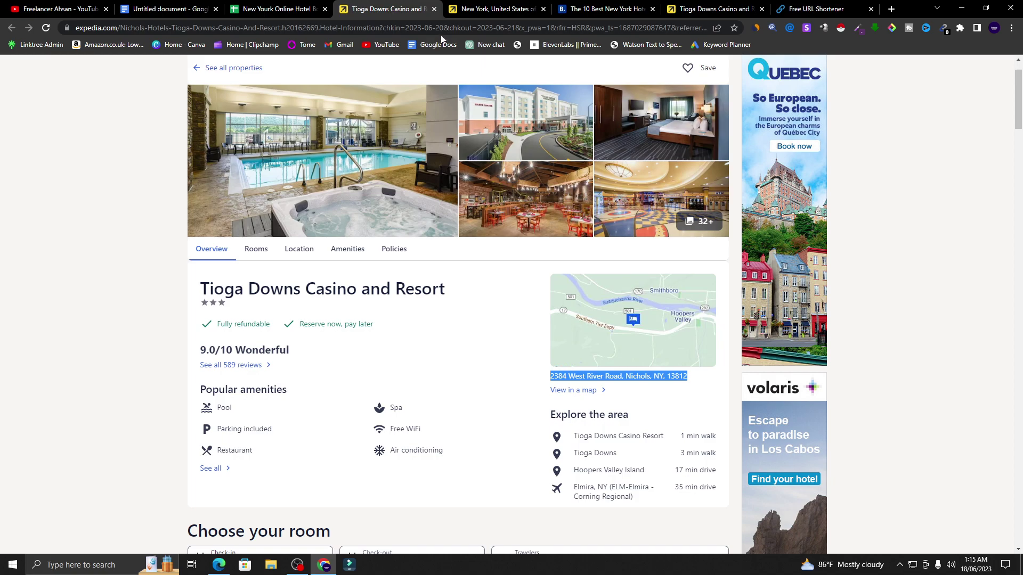
click(434, 9)
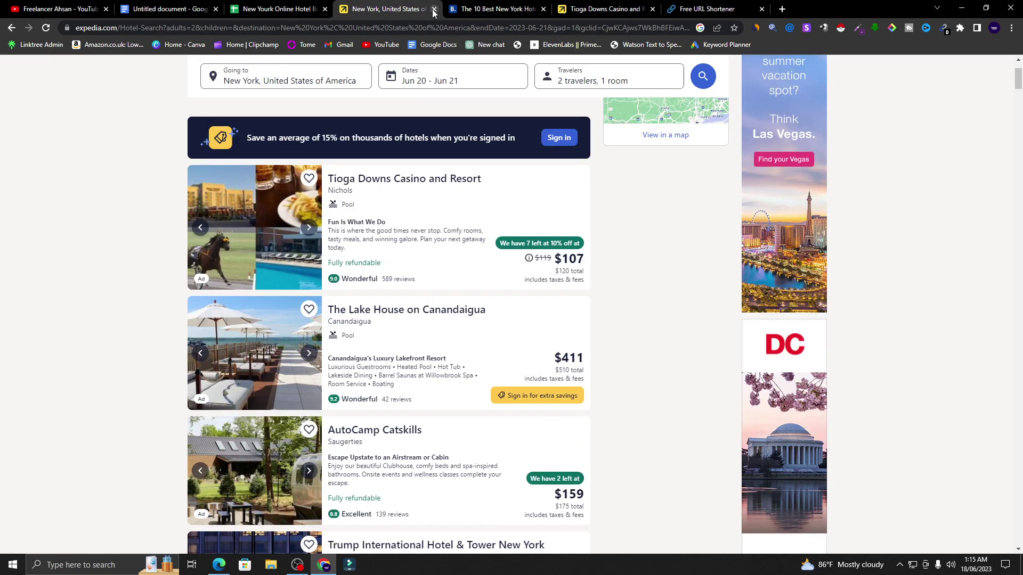
key(ctrl+w)
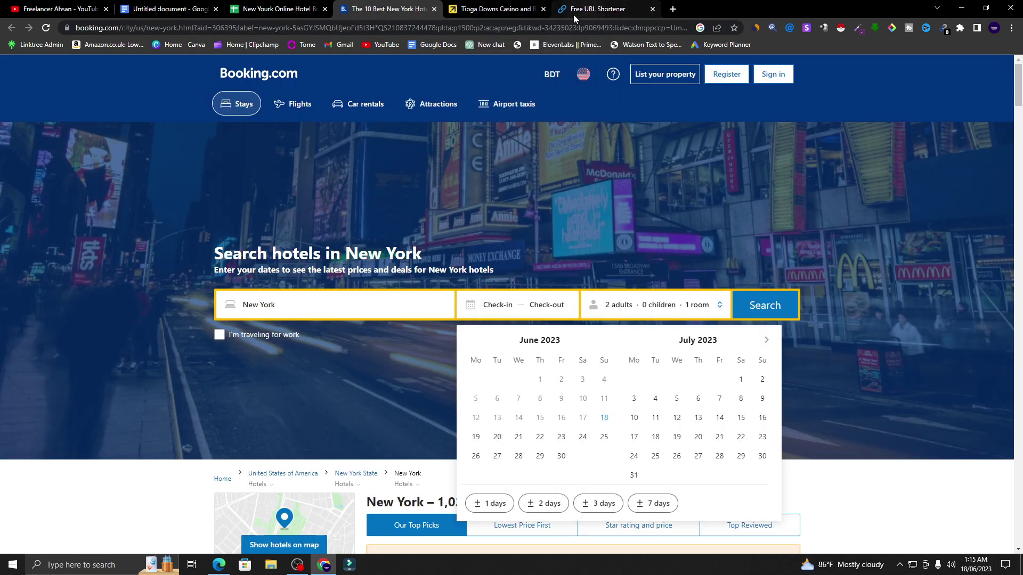
click(543, 9)
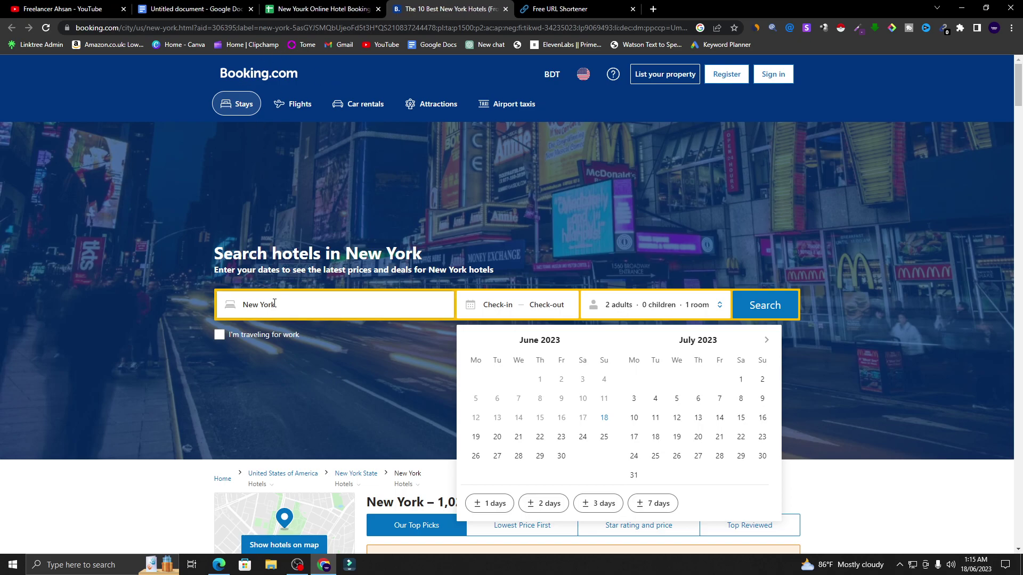
- Set the Booking.com stay dates for New York to June 20 through July 4
click(510, 310)
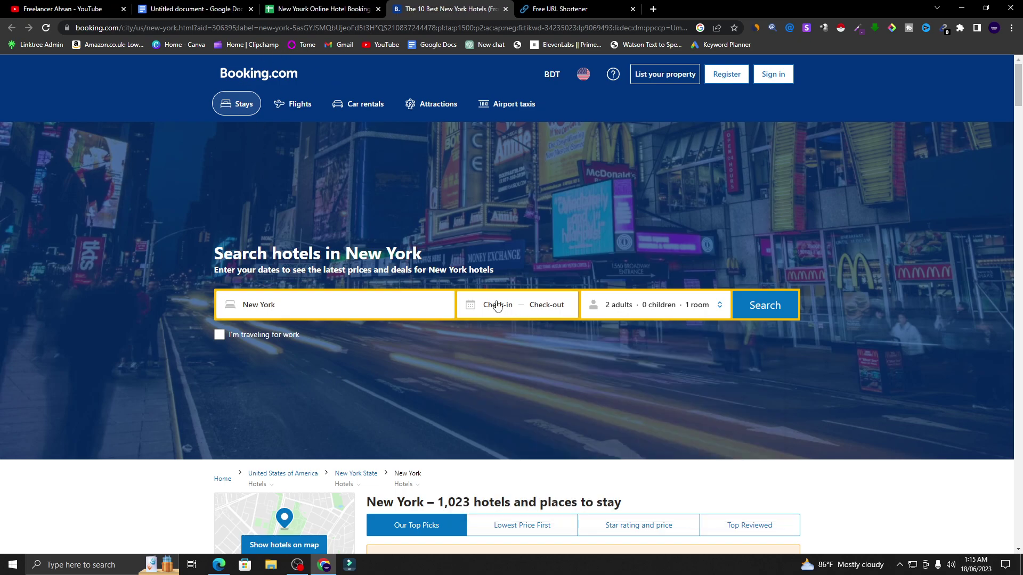
click(499, 307)
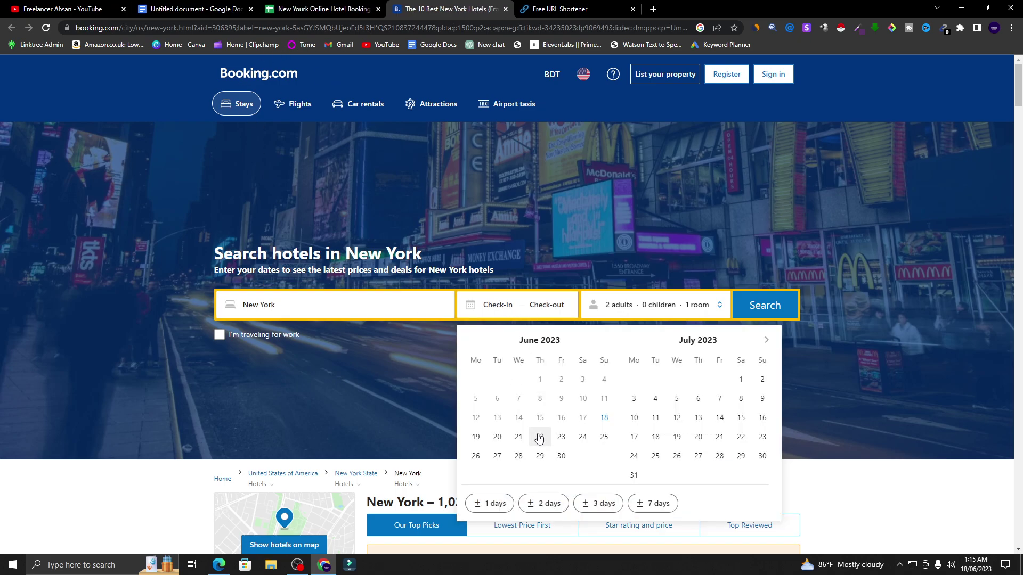
click(494, 441)
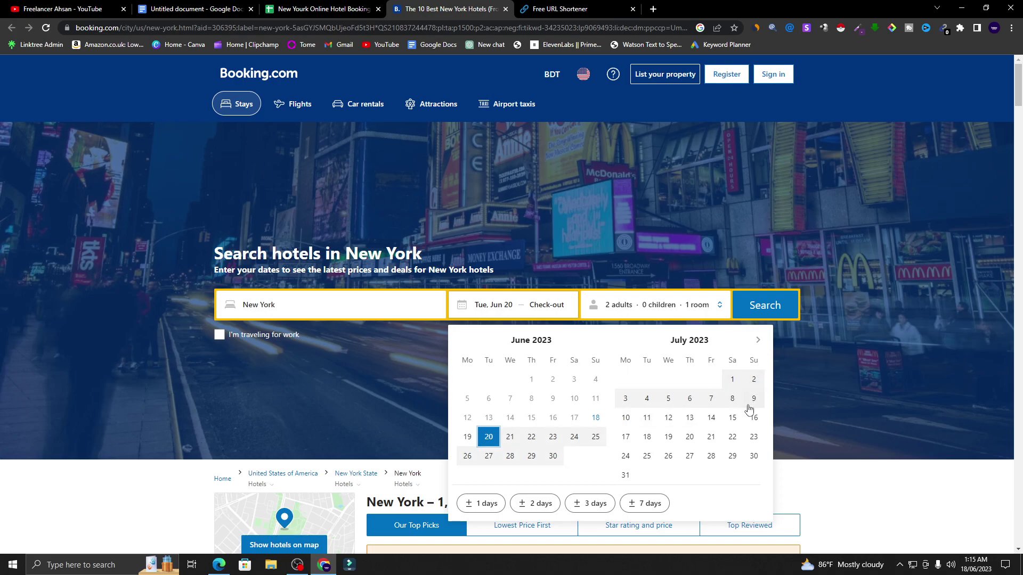
click(647, 403)
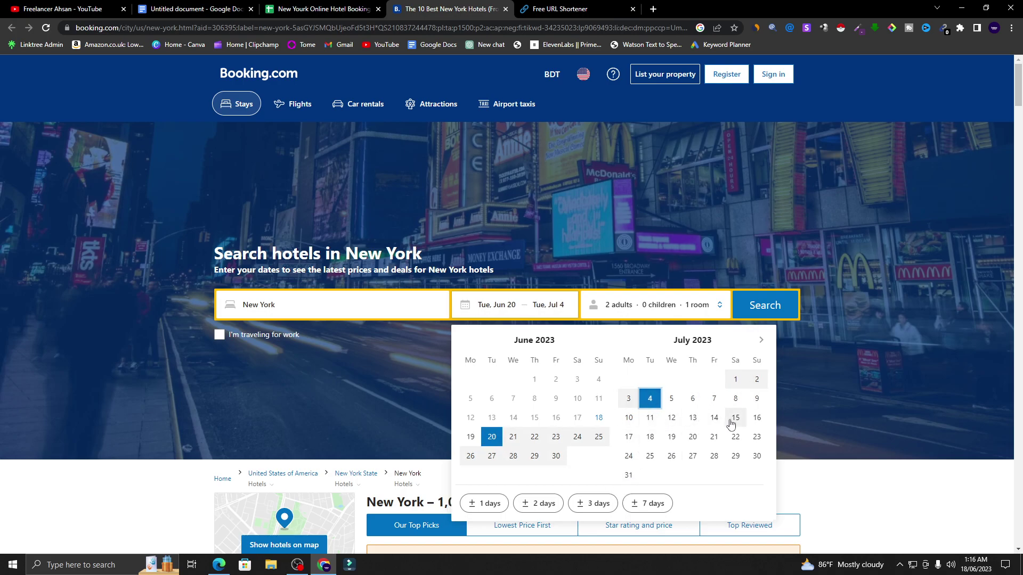
- Set the check-in date to July 5 and run the Booking.com search for New York hotels
click(671, 403)
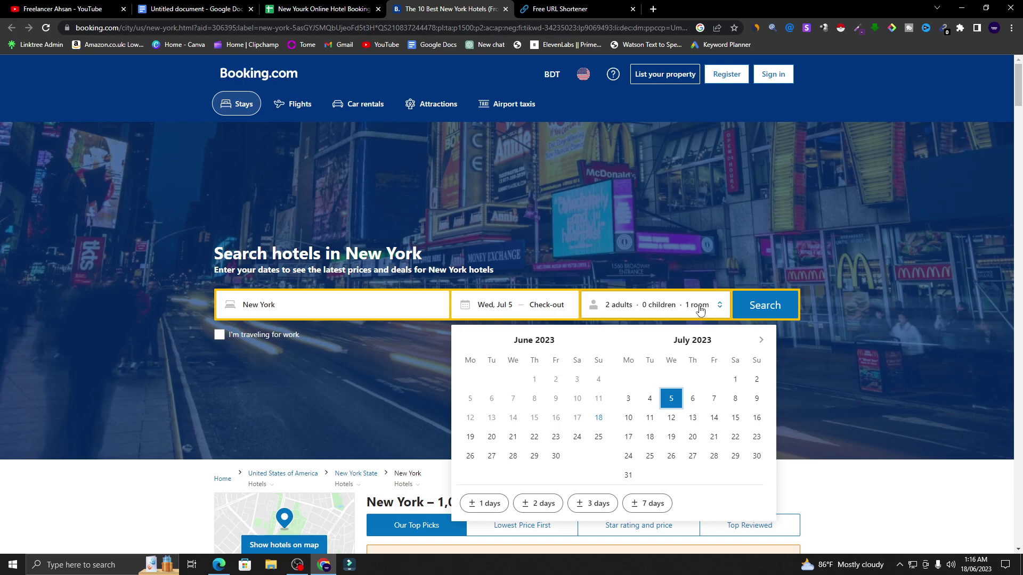
click(720, 311)
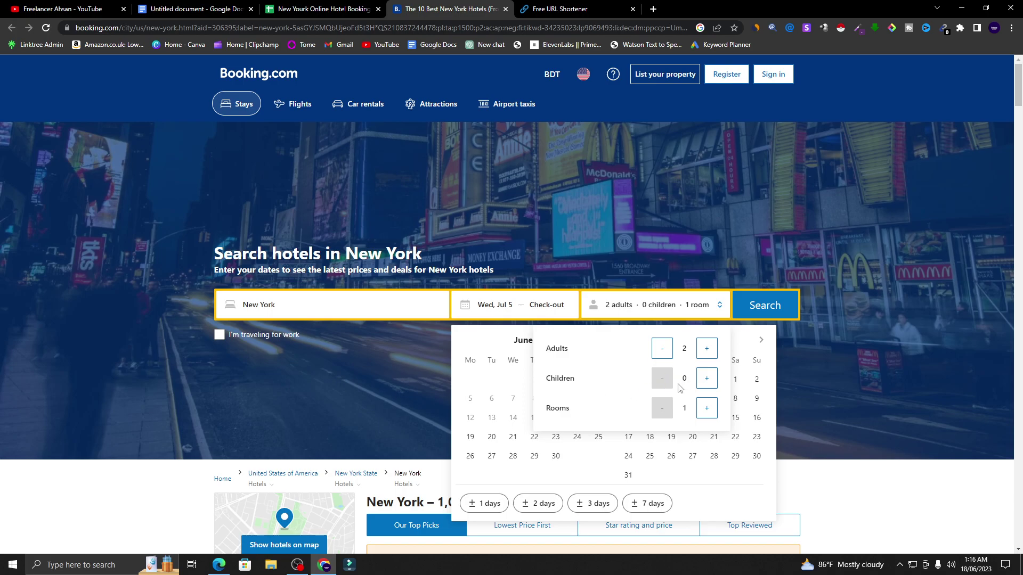
scroll(589, 393, down, 2)
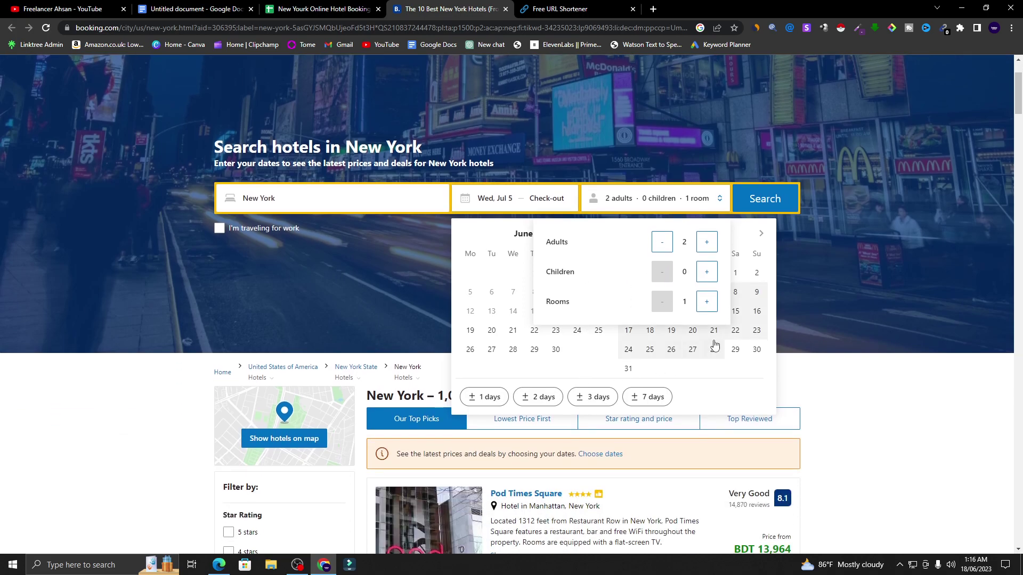
click(759, 206)
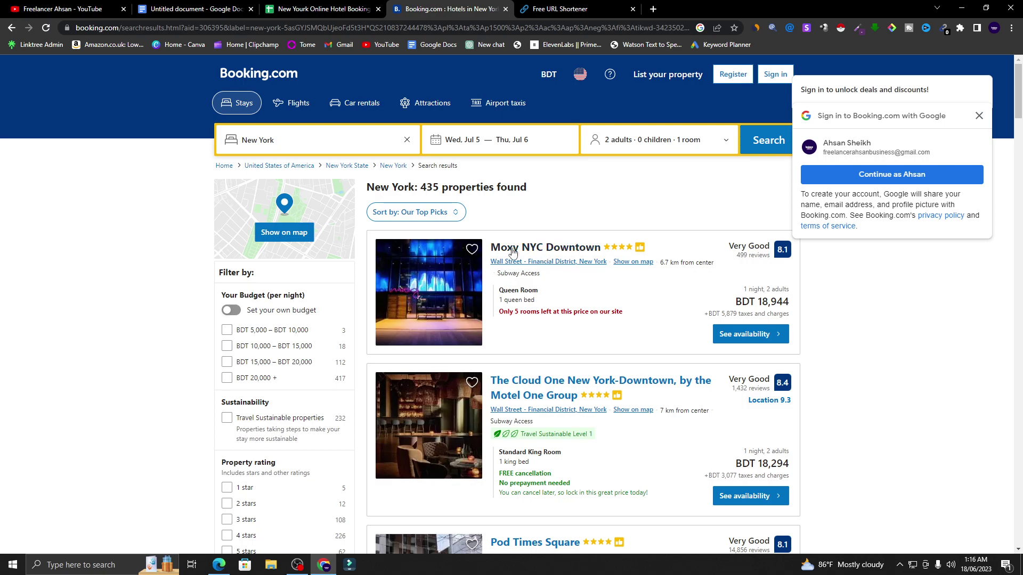
- Open the Moxy NYC Downtown listing from the search results in a new tab and switch to it
right_click(542, 252)
click(569, 259)
click(548, 9)
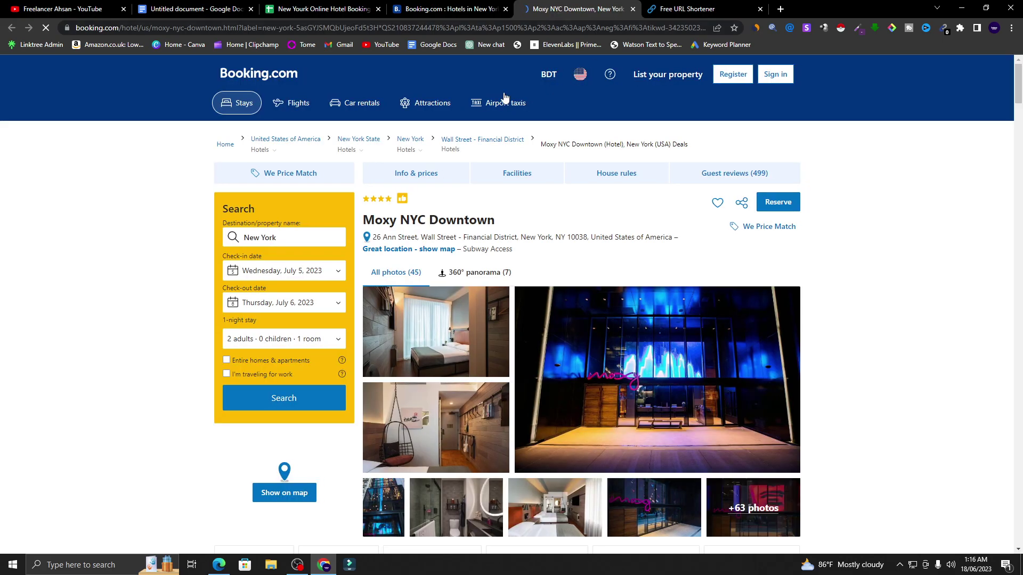
- Examine the Moxy NYC Downtown page for its description, popular facilities, room types and amenities
scroll(480, 160, down, 2)
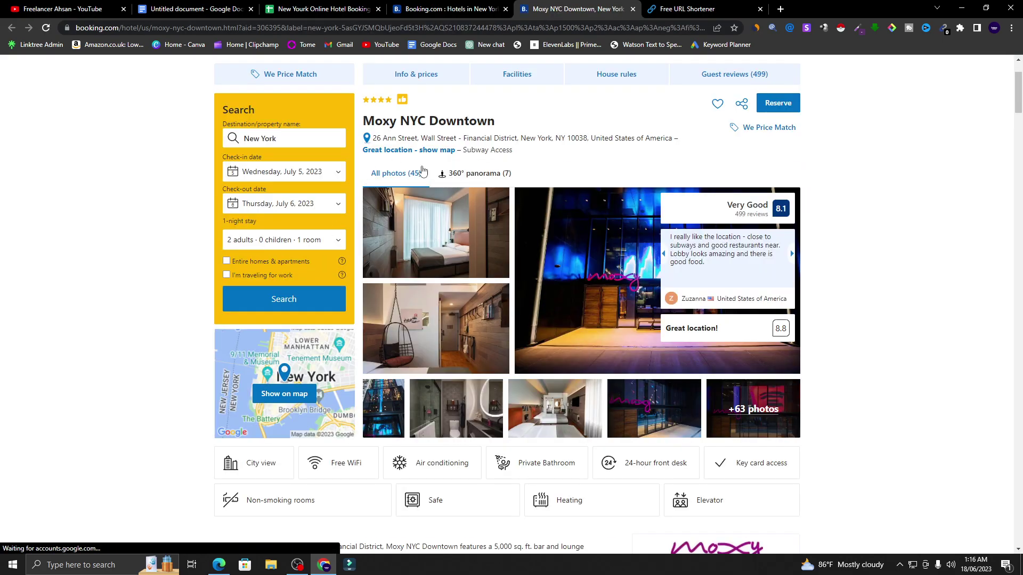
scroll(457, 198, down, 4)
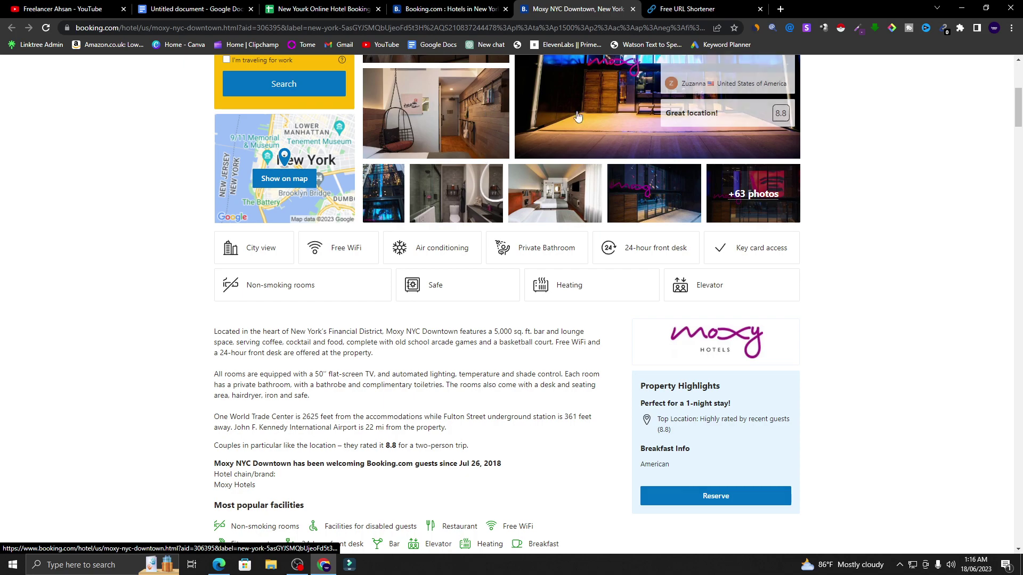
scroll(456, 197, up, 3)
scroll(499, 261, down, 4)
scroll(499, 261, down, 3)
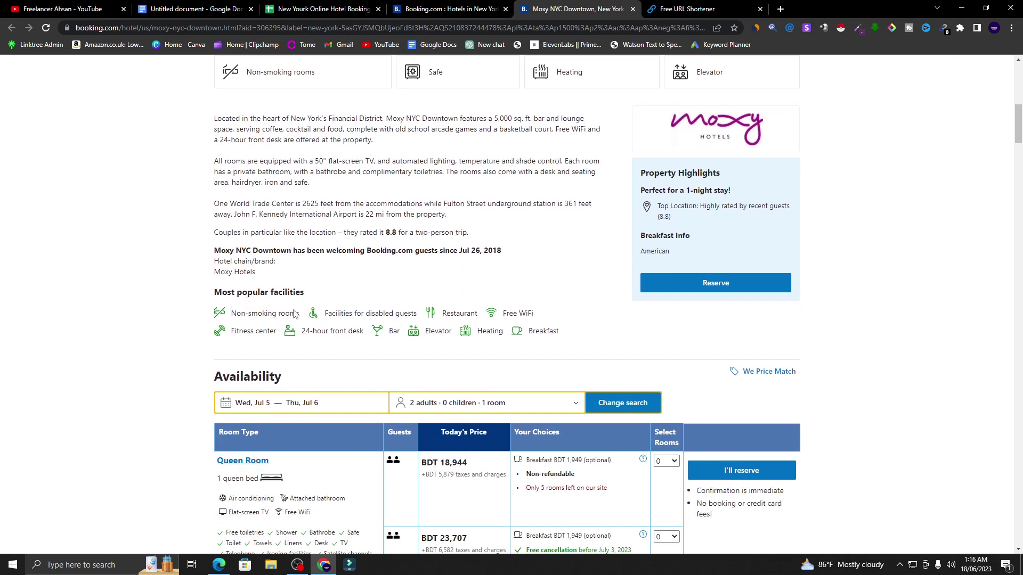
drag(242, 317, 298, 314)
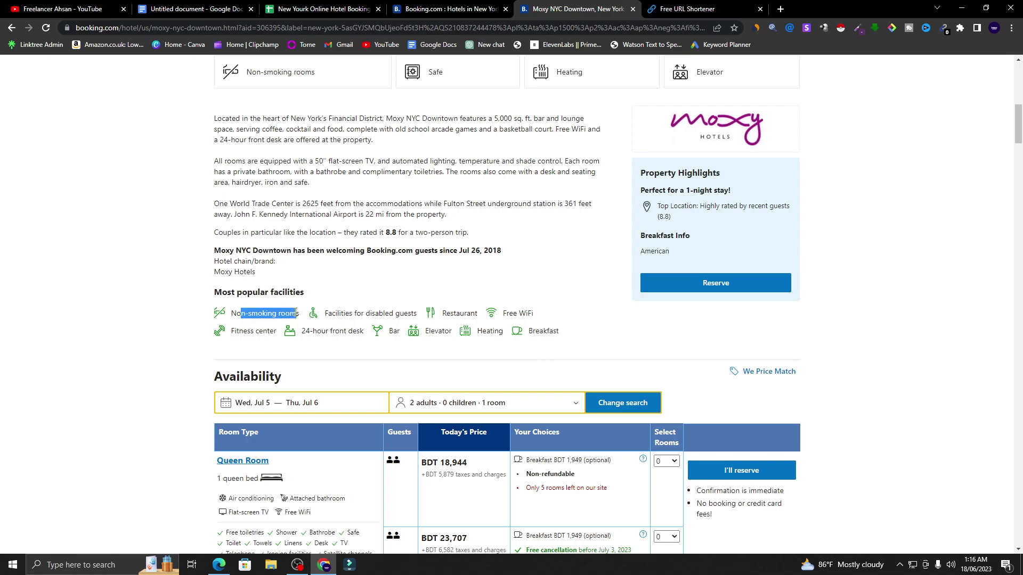
click(375, 300)
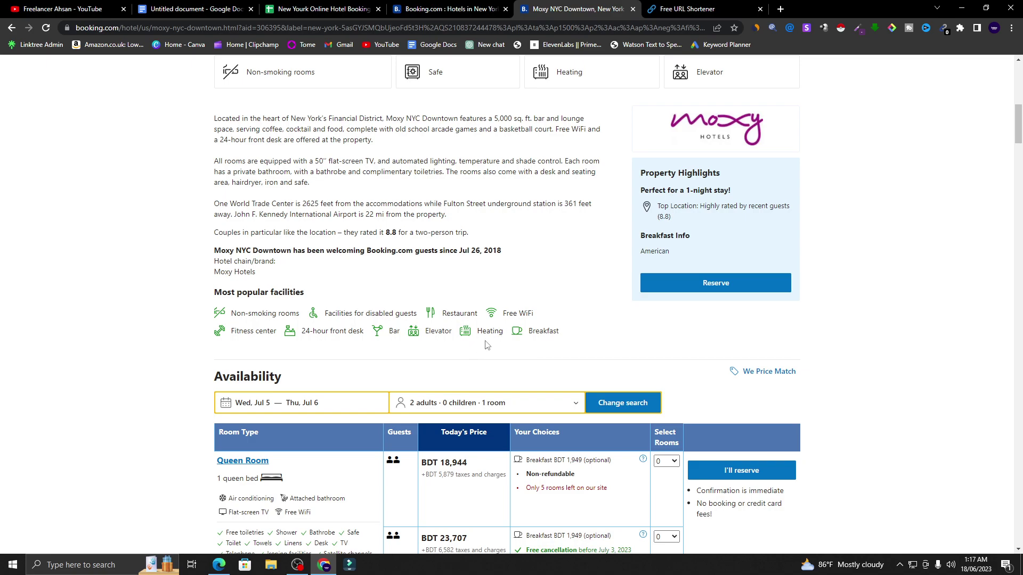
scroll(531, 335, down, 3)
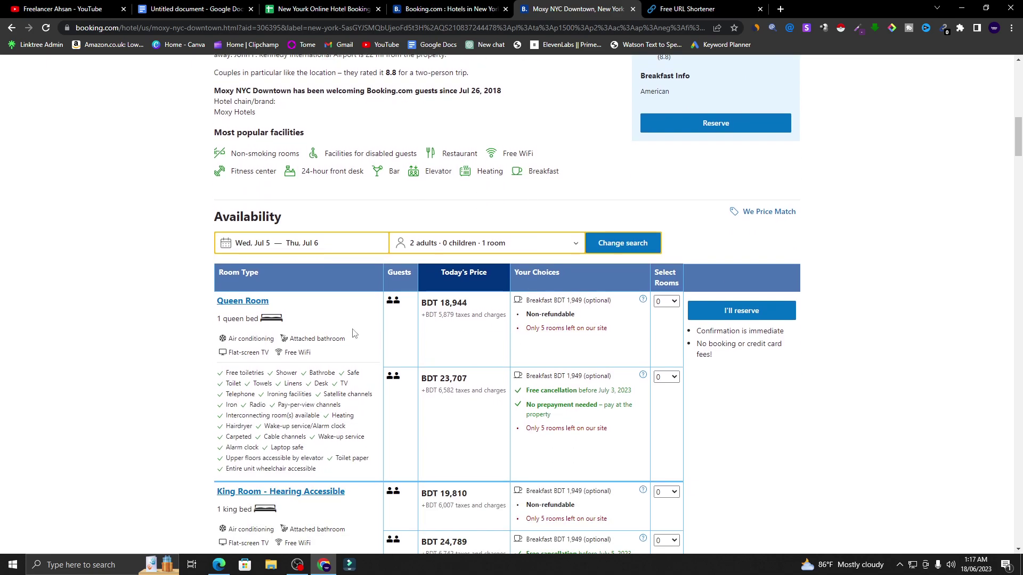
scroll(346, 324, down, 3)
- Copy the hotel name Moxy NYC Downtown from the heading of its Booking.com page
scroll(686, 286, up, 10)
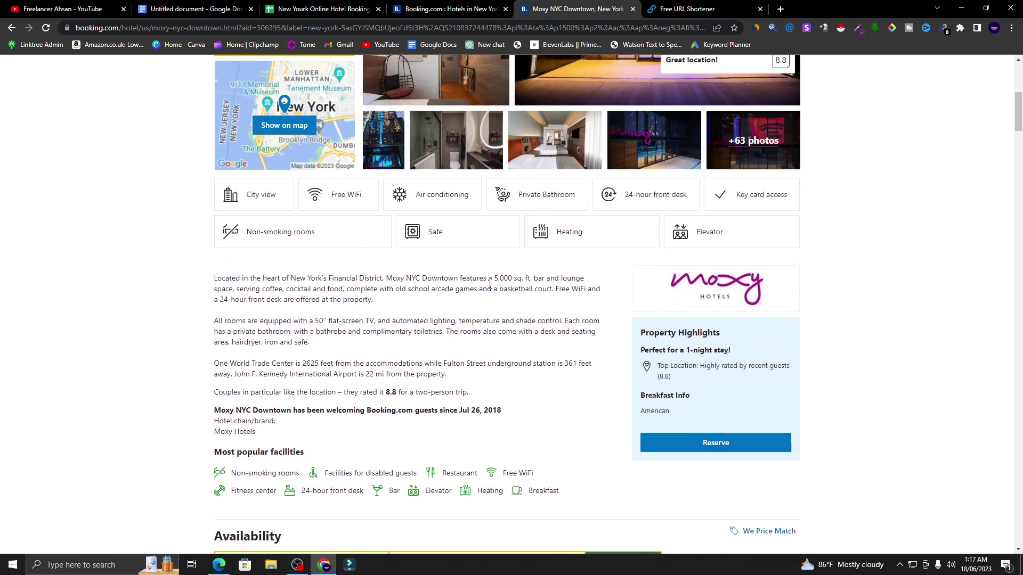
scroll(488, 288, up, 2)
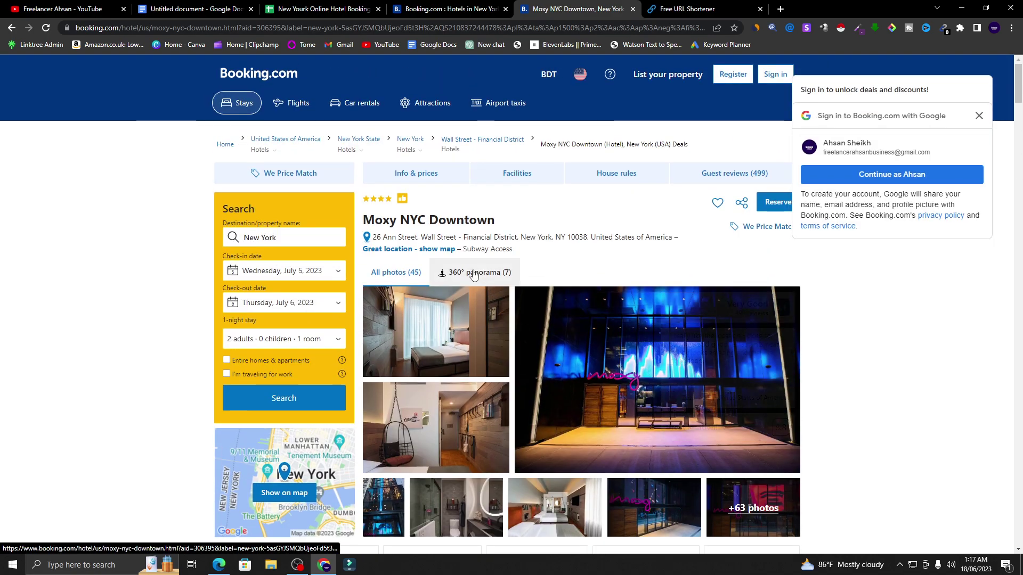
triple_click(431, 221)
right_click(431, 221)
click(443, 229)
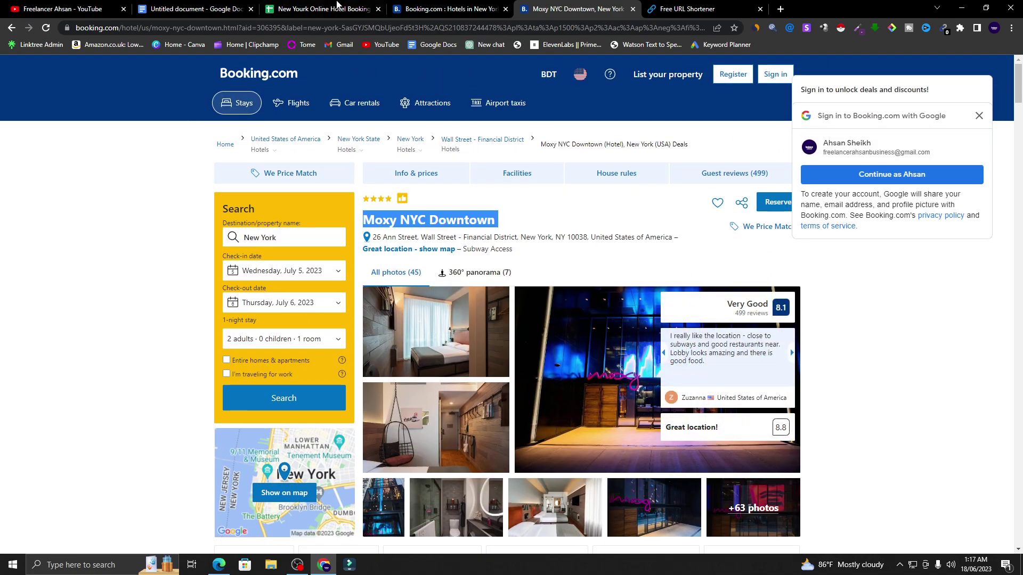
- Paste the copied hotel name Moxy NYC Downtown into the Hotel Name column of row 3 in the hotel booking spreadsheet
click(346, 7)
click(83, 228)
right_click(81, 228)
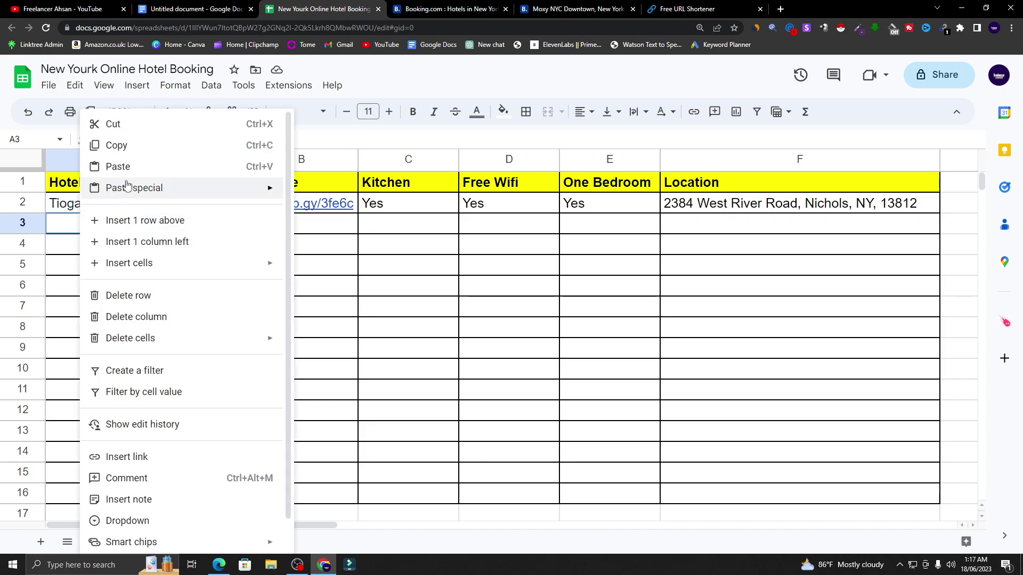
click(126, 167)
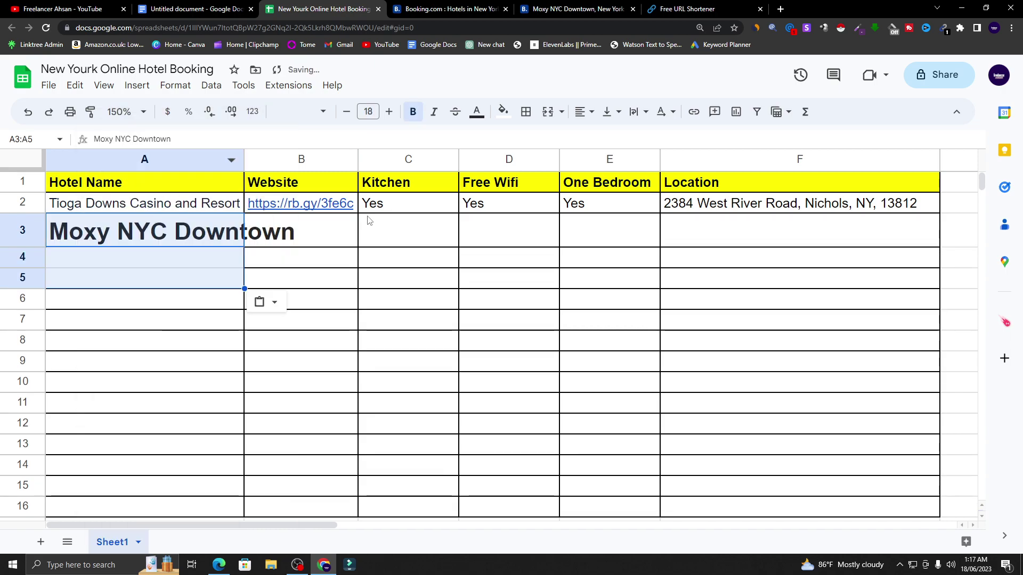
click(327, 238)
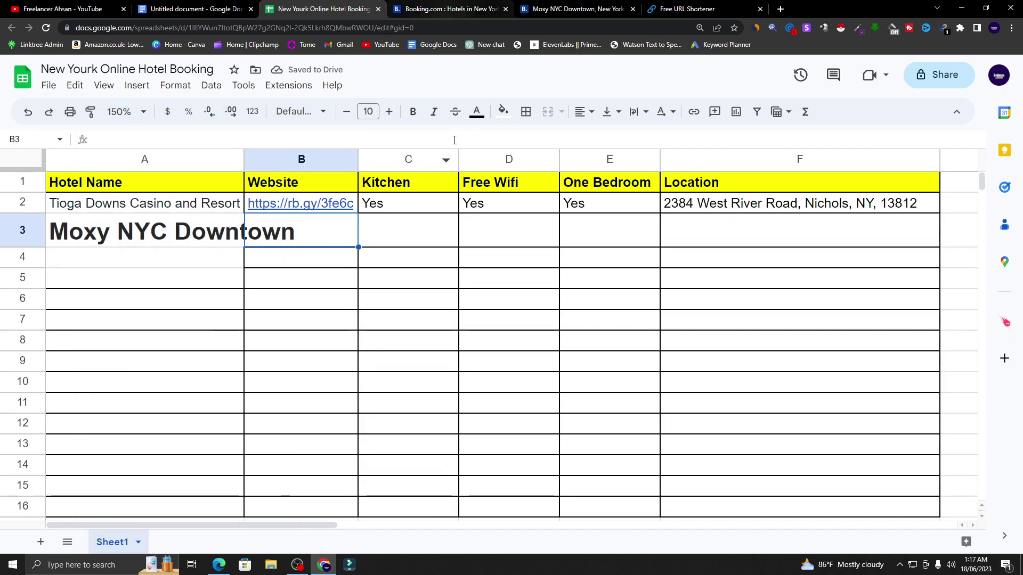
click(426, 238)
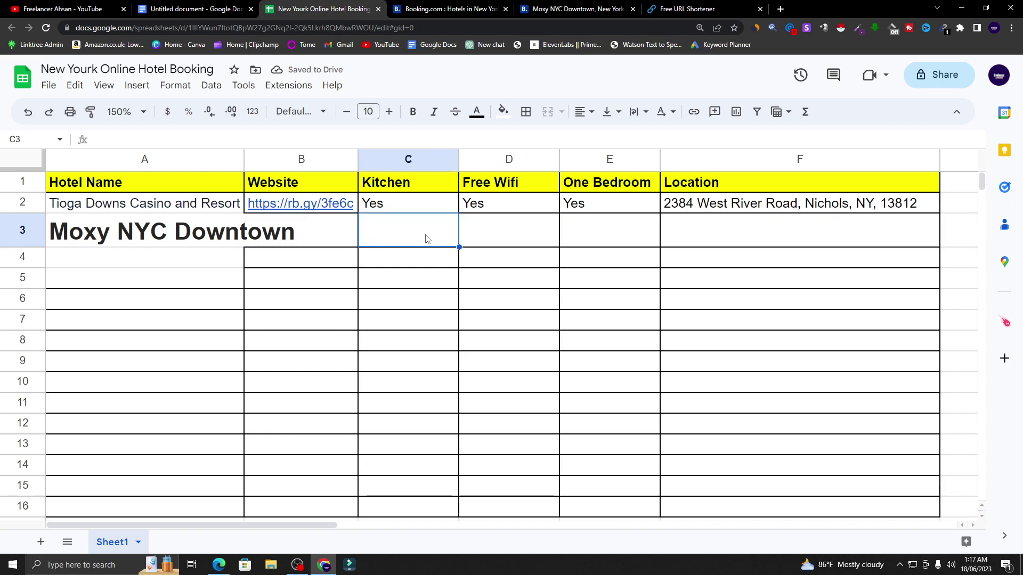
click(490, 239)
click(591, 240)
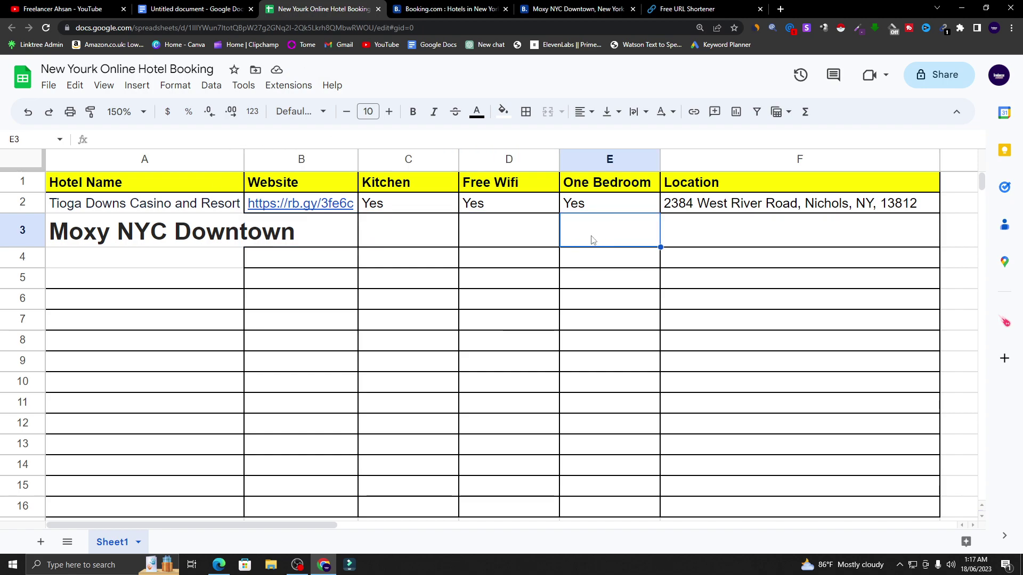
click(691, 244)
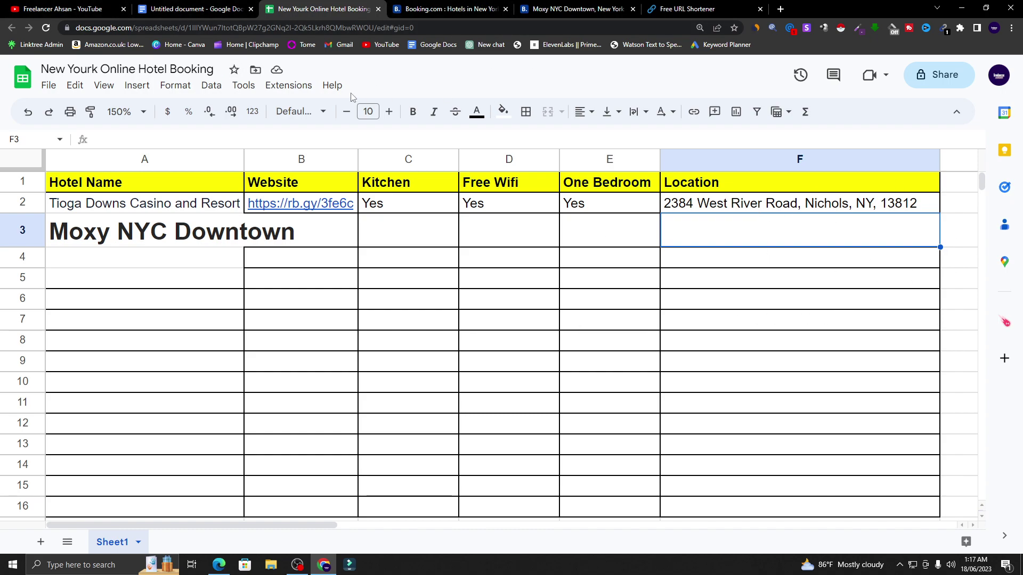
click(487, 264)
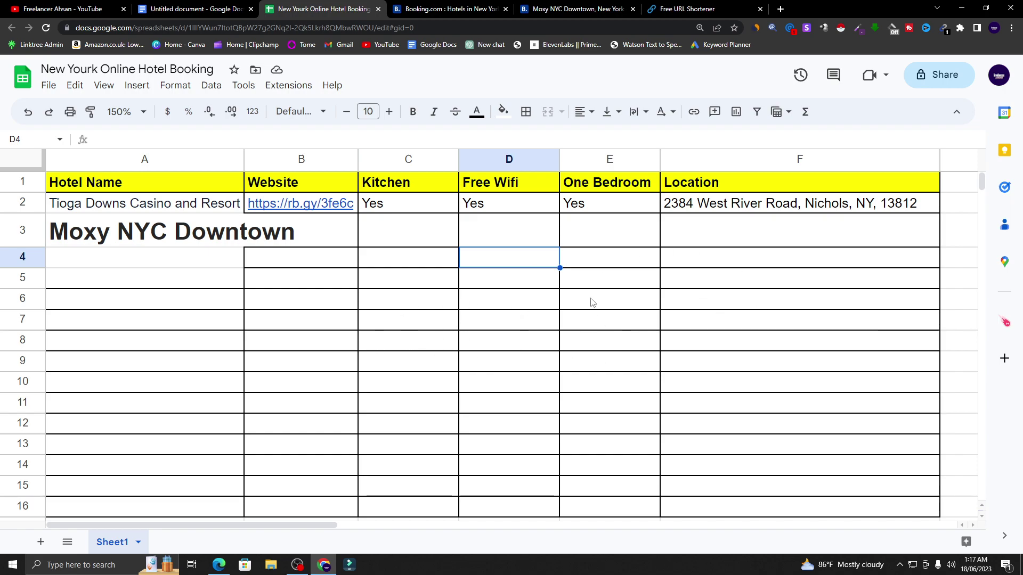
click(613, 255)
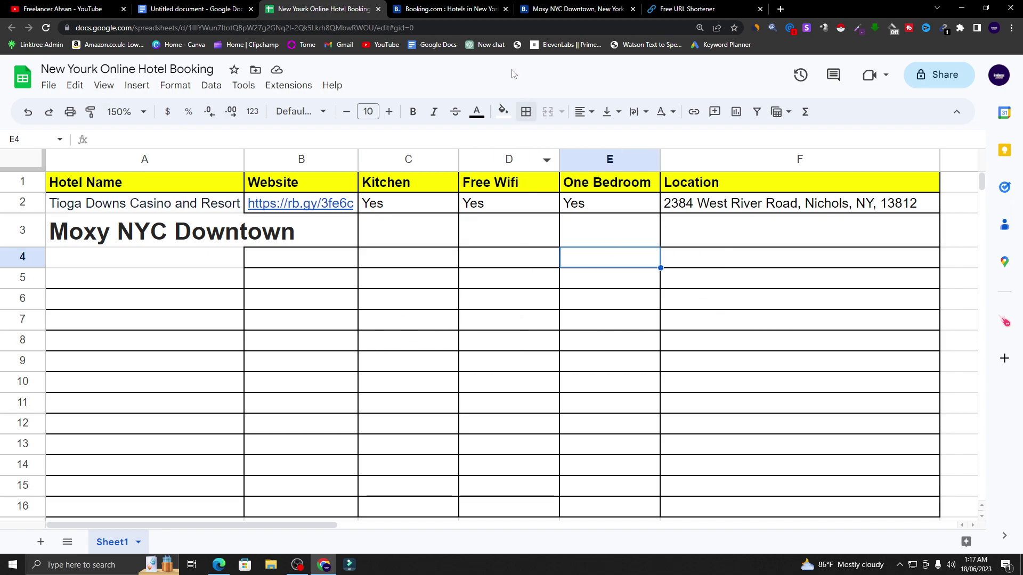
- Review the Project Details in the Data Entry Course (9) document, and switch to the YouTube channel's videos page
click(191, 9)
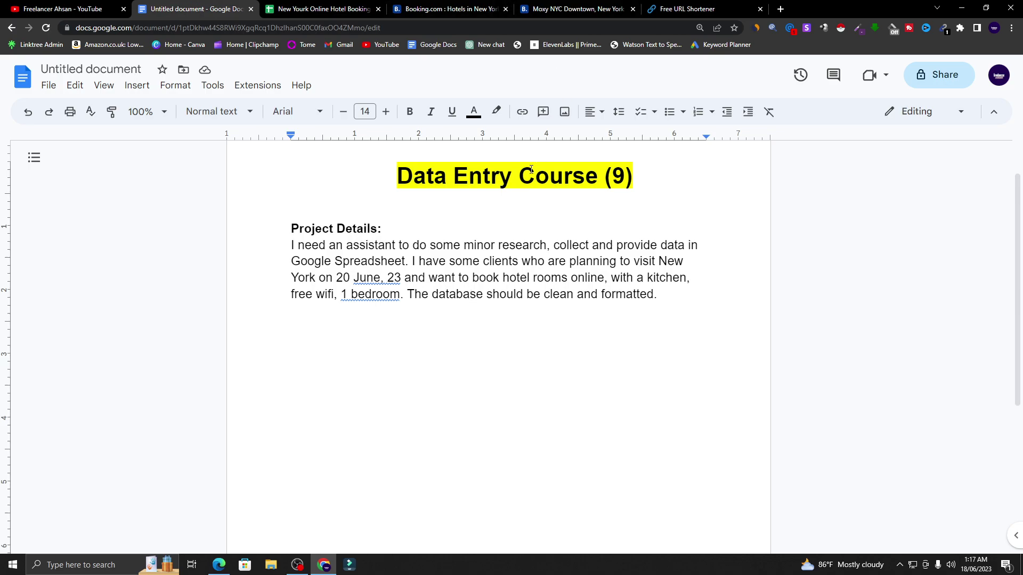
scroll(593, 418, up, 1)
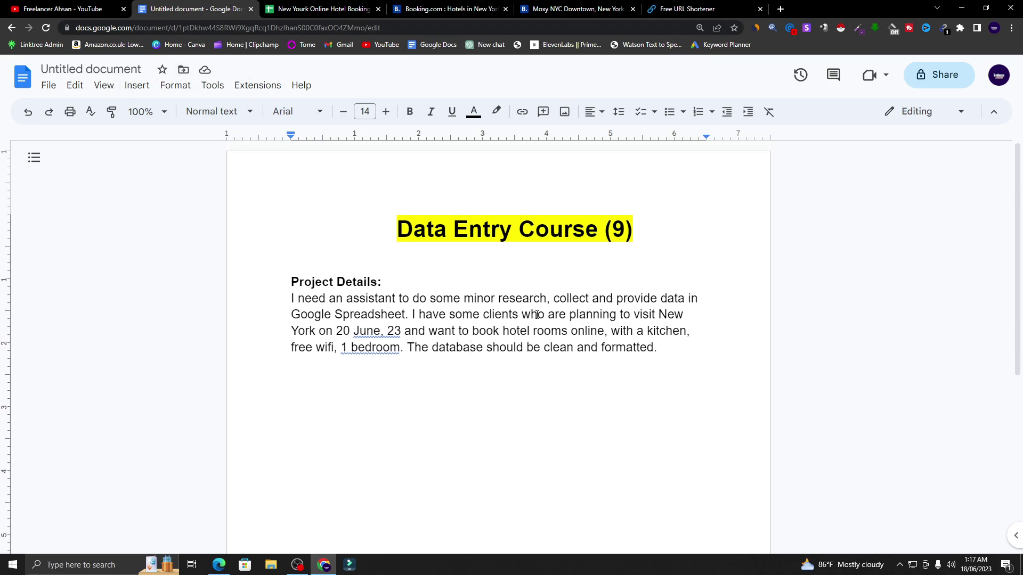
click(70, 9)
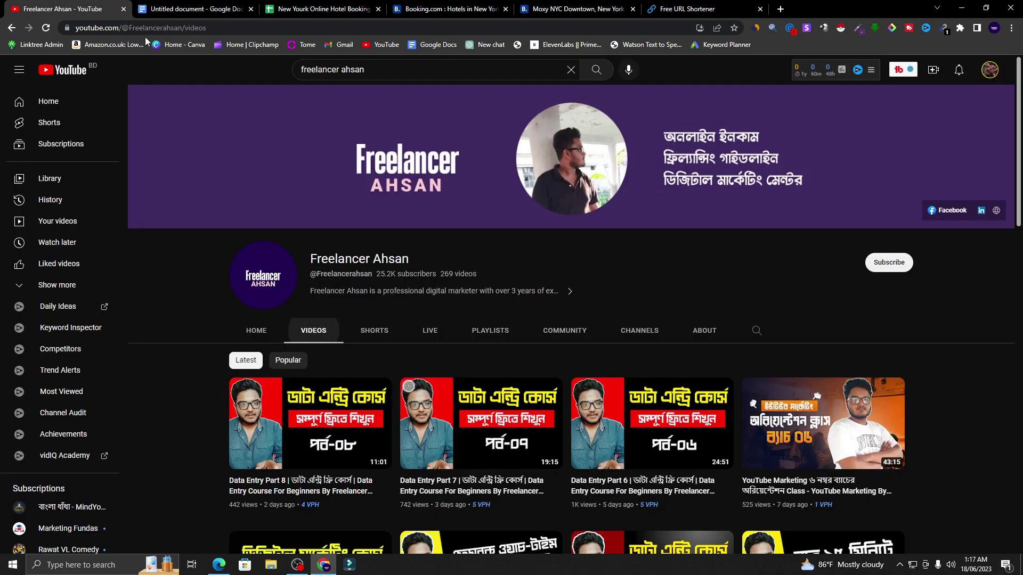